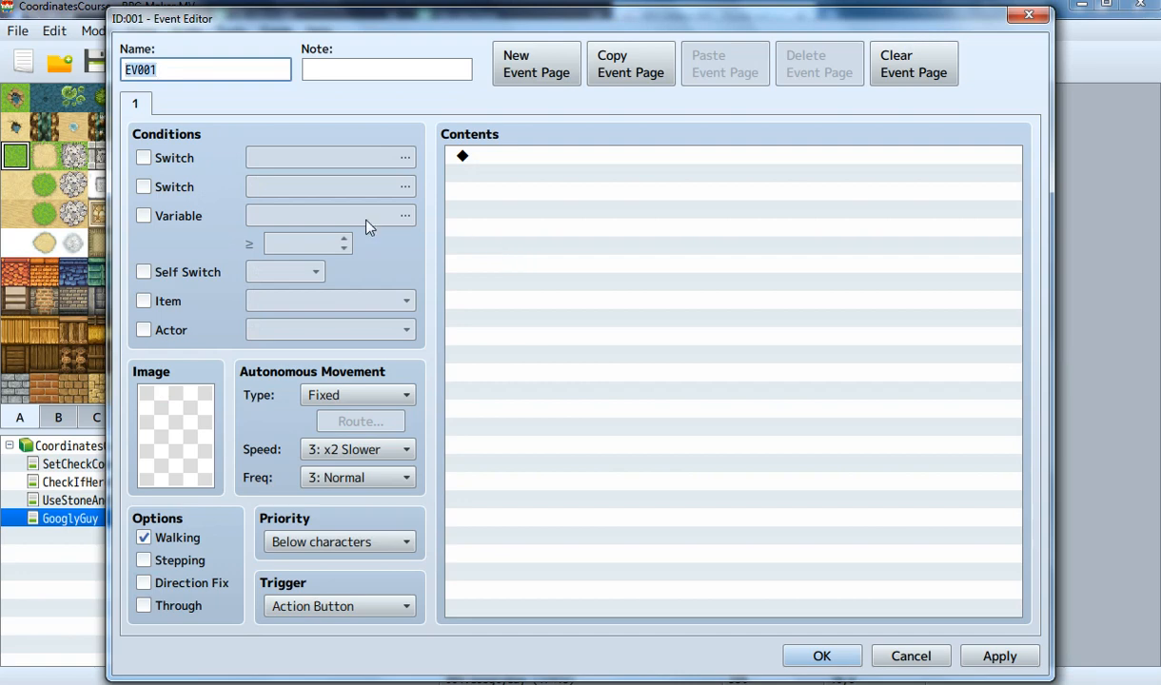
Step: Set the new event's image to the bald old man from the People1 character sheet
{"action": "left_click", "coordinate": [183, 427]}
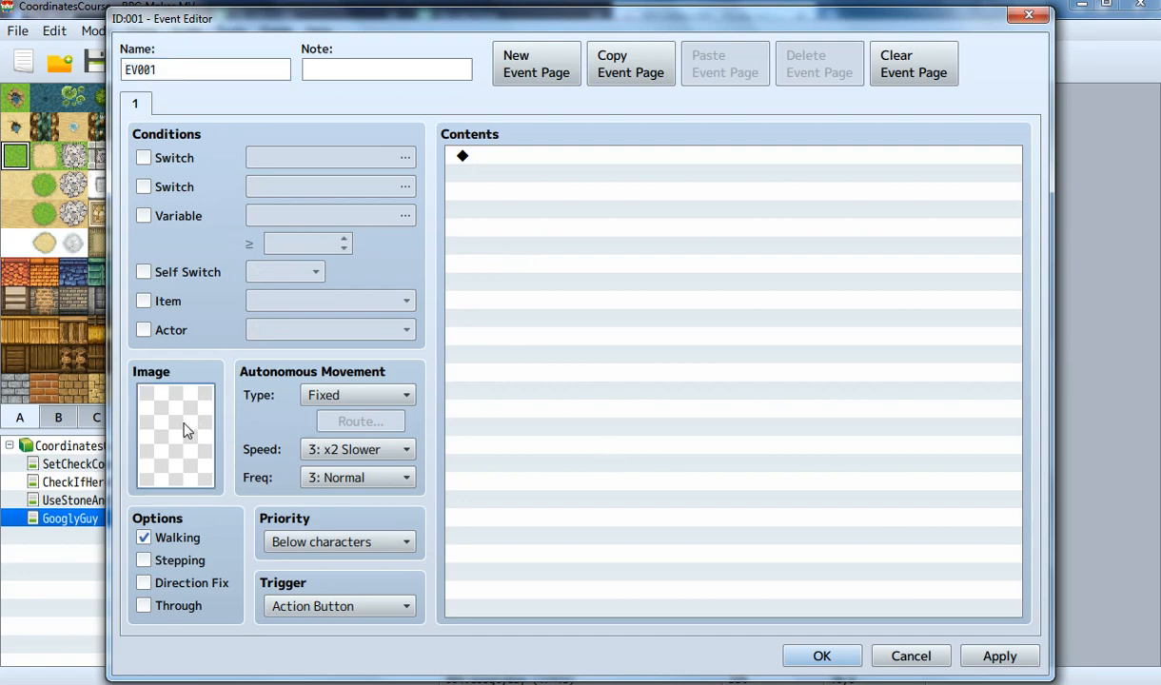
{"action": "double_click", "coordinate": [183, 428]}
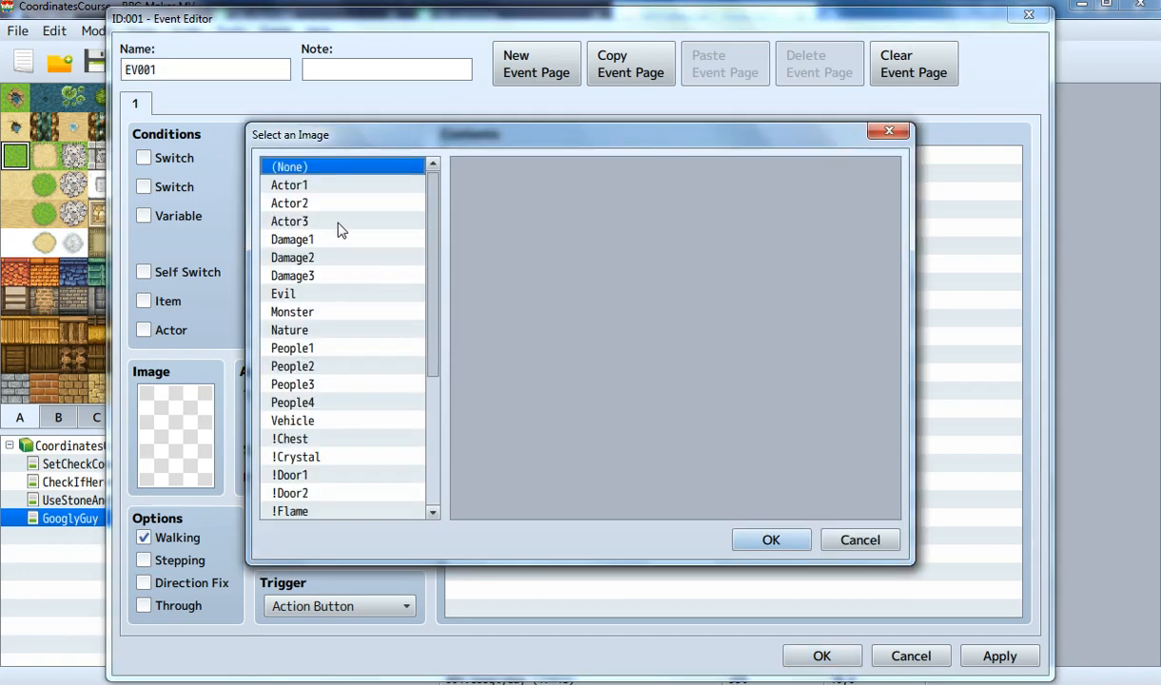
{"action": "left_click", "coordinate": [304, 186]}
{"action": "left_click", "coordinate": [321, 278]}
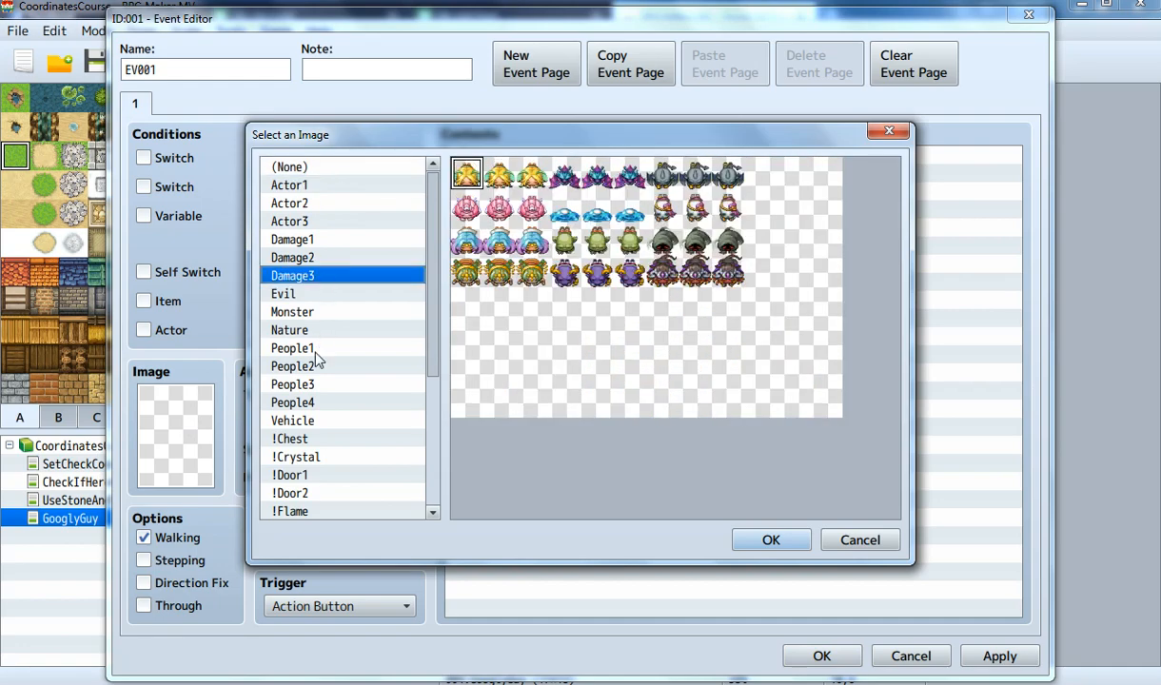
{"action": "left_click", "coordinate": [306, 352]}
{"action": "left_click", "coordinate": [317, 398]}
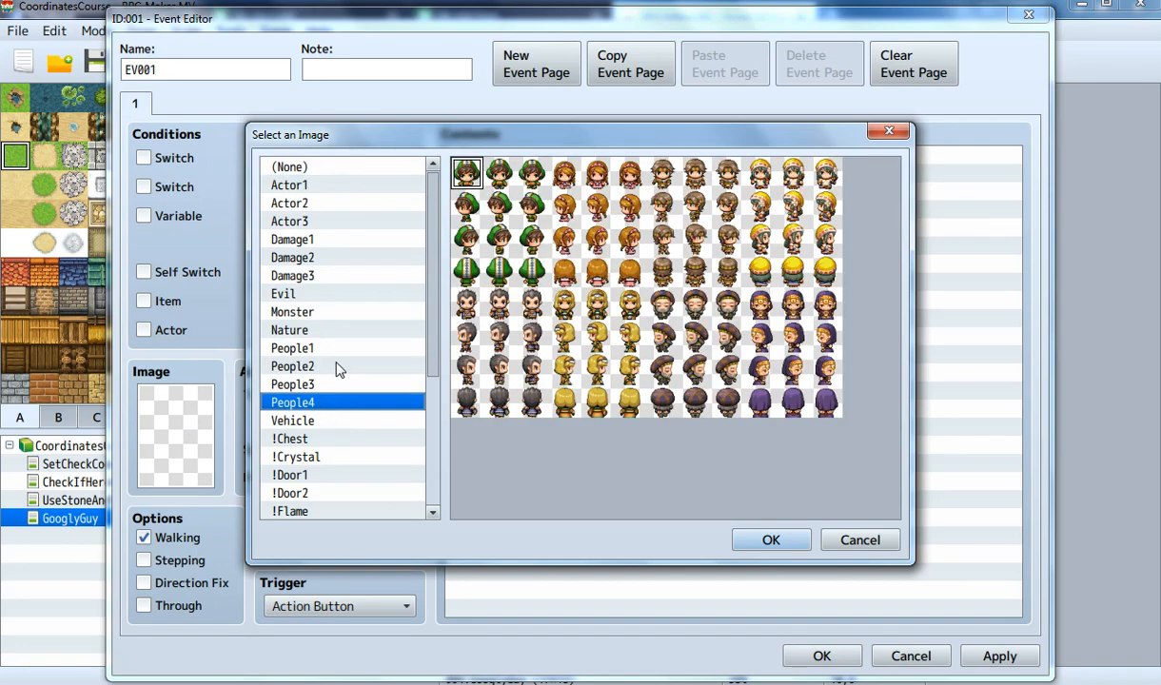
{"action": "left_click", "coordinate": [335, 366]}
{"action": "left_click", "coordinate": [336, 348]}
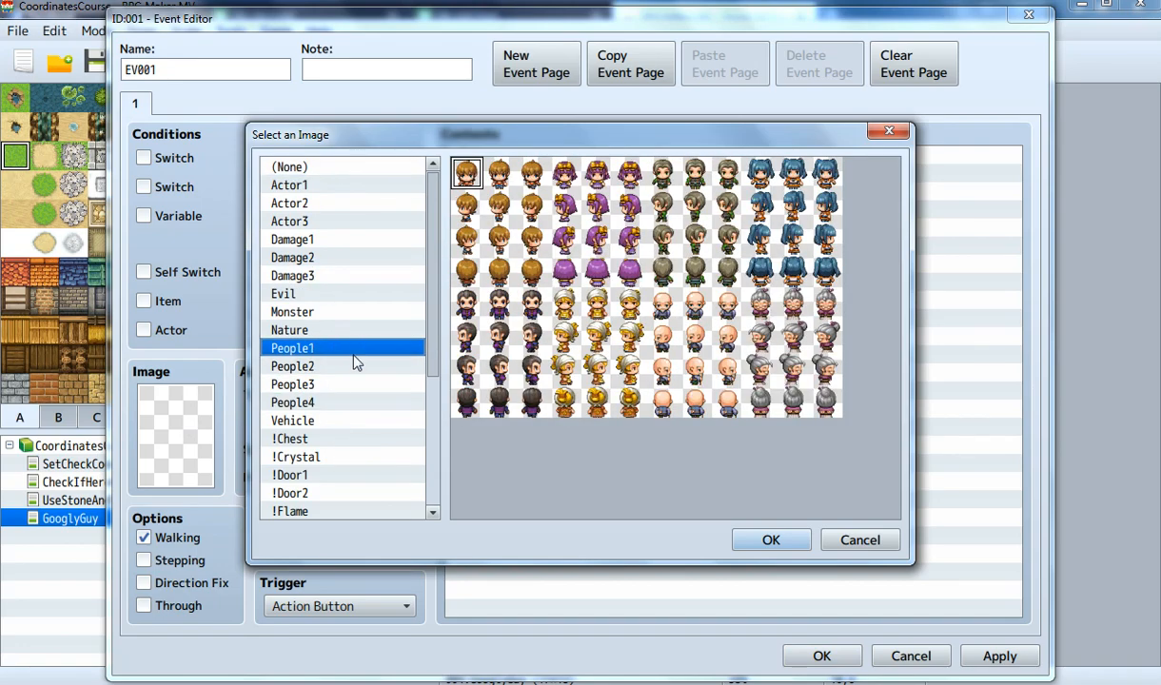
{"action": "left_click", "coordinate": [337, 370]}
{"action": "left_click", "coordinate": [340, 386]}
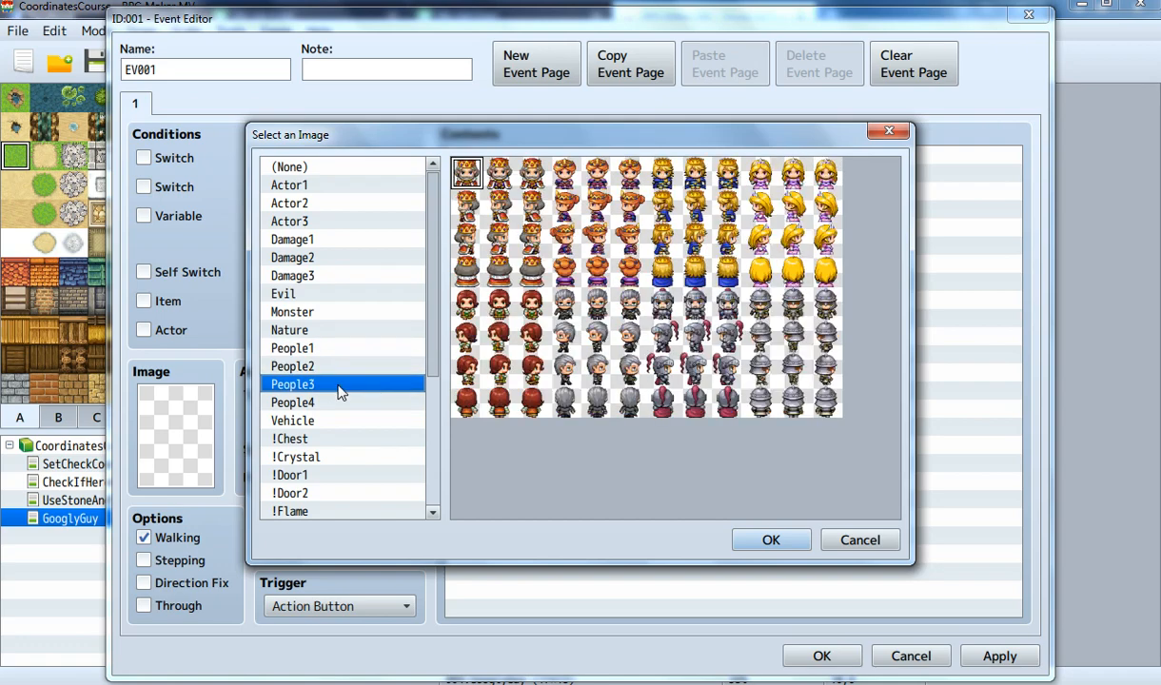
{"action": "left_click", "coordinate": [337, 366]}
{"action": "left_click", "coordinate": [337, 348]}
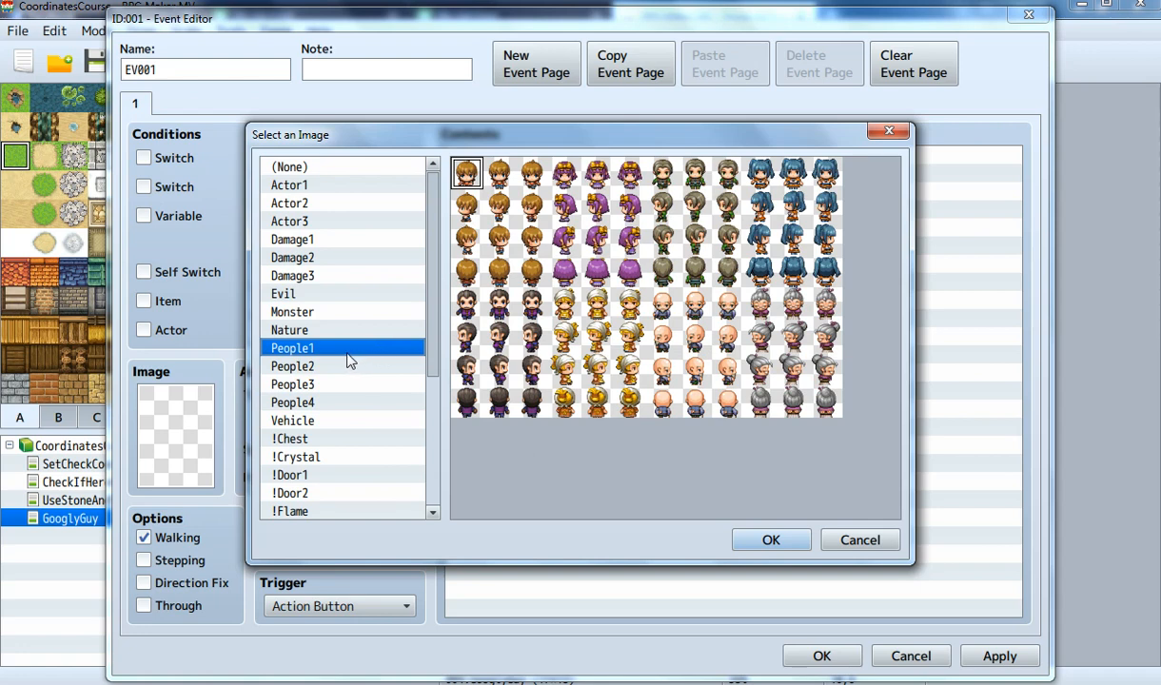
{"action": "double_click", "coordinate": [698, 314]}
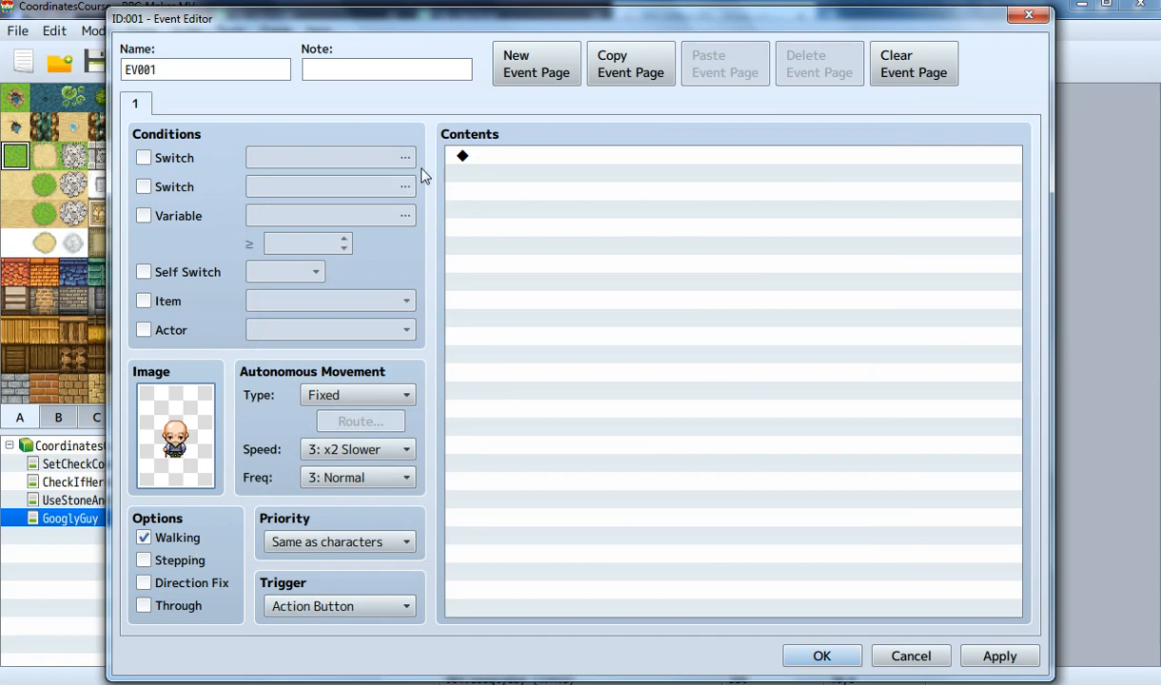
Step: Name the event GooglyGuy and save it to the map
{"action": "double_click", "coordinate": [231, 72]}
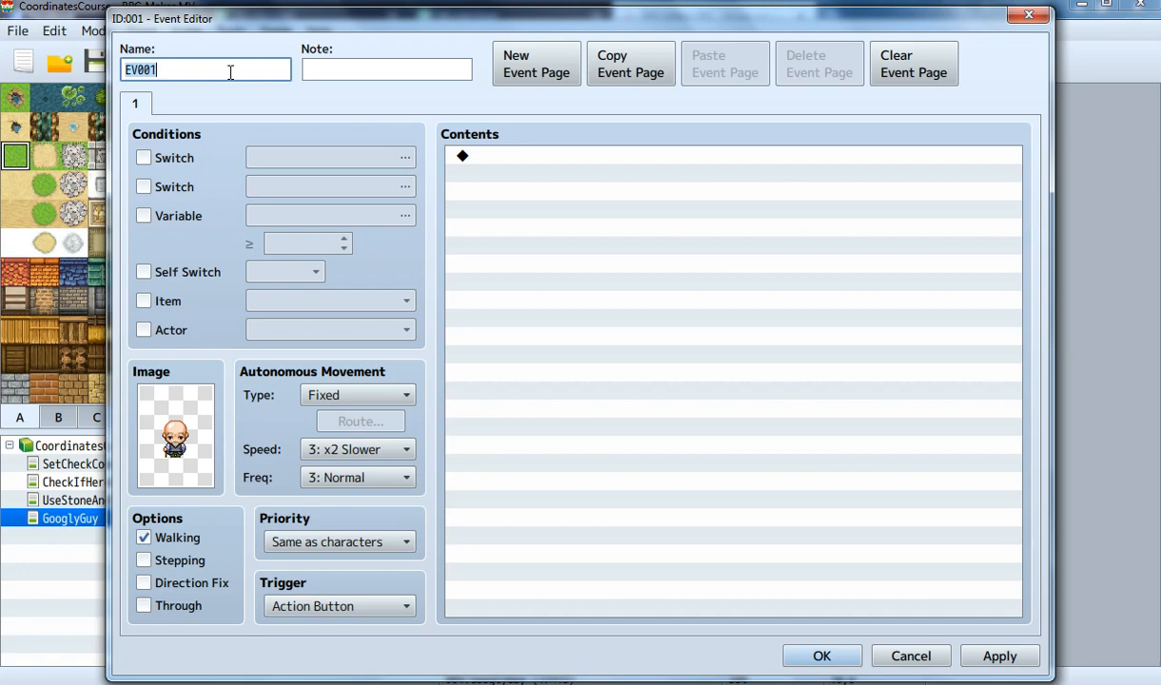
{"action": "type", "text": "GooglyGuy"}
{"action": "left_click", "coordinate": [807, 659]}
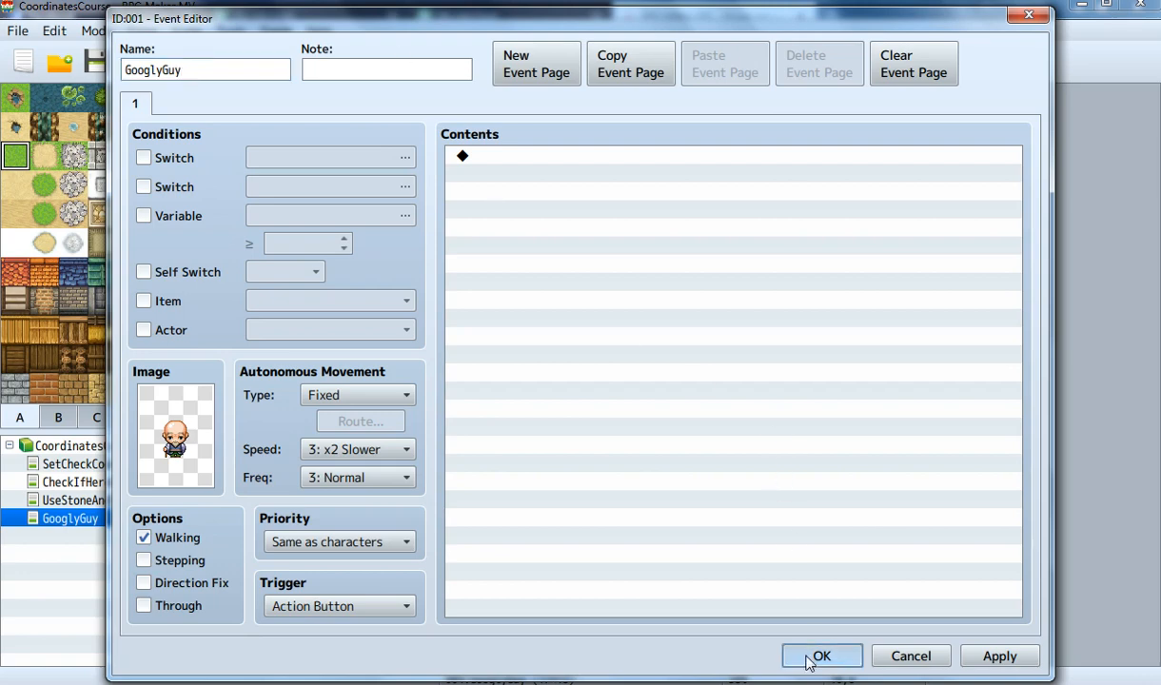
{"action": "left_click", "coordinate": [807, 658]}
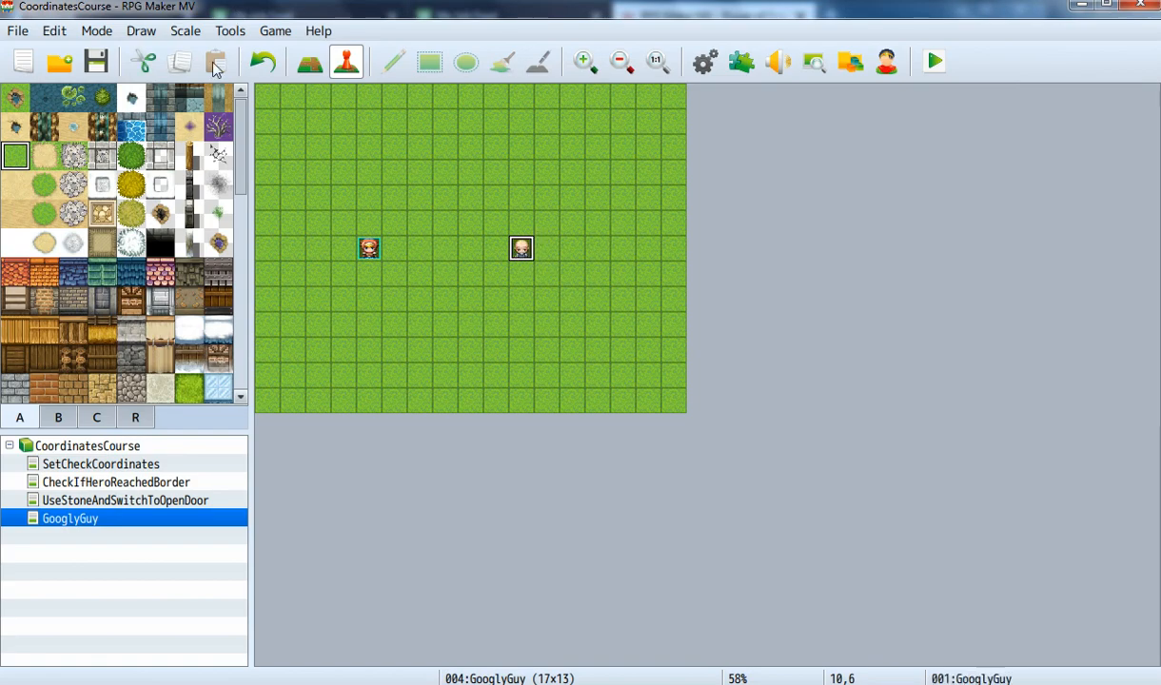
{"action": "double_click", "coordinate": [267, 97]}
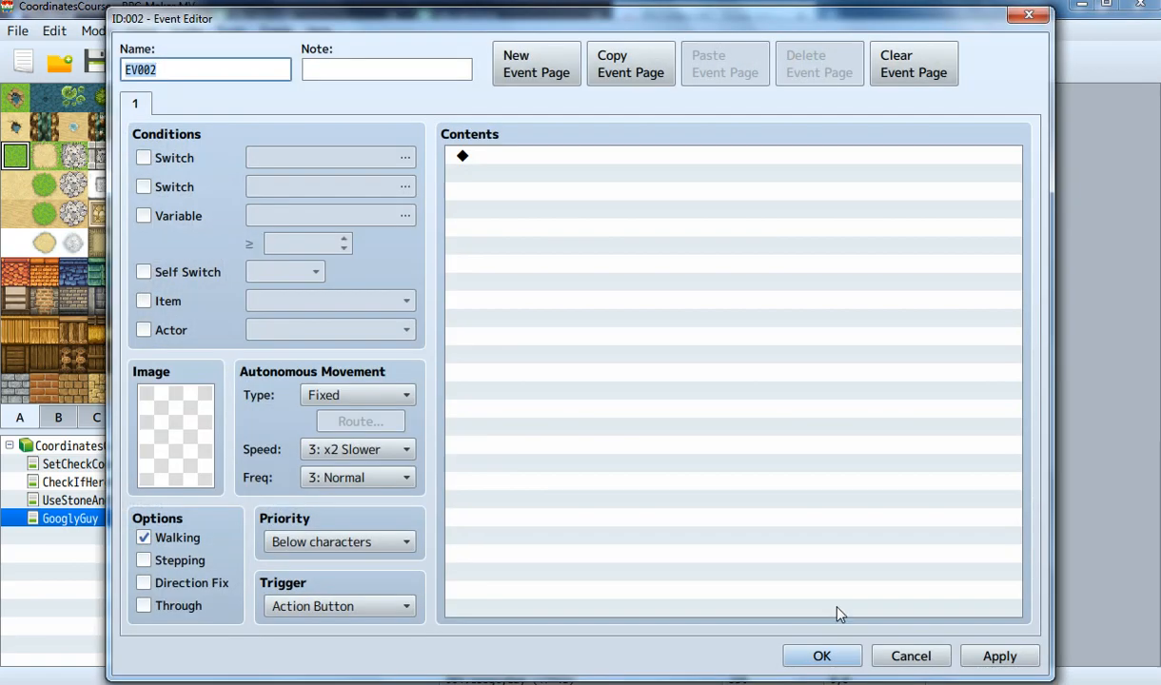
{"action": "left_click", "coordinate": [904, 656]}
{"action": "double_click", "coordinate": [518, 255]}
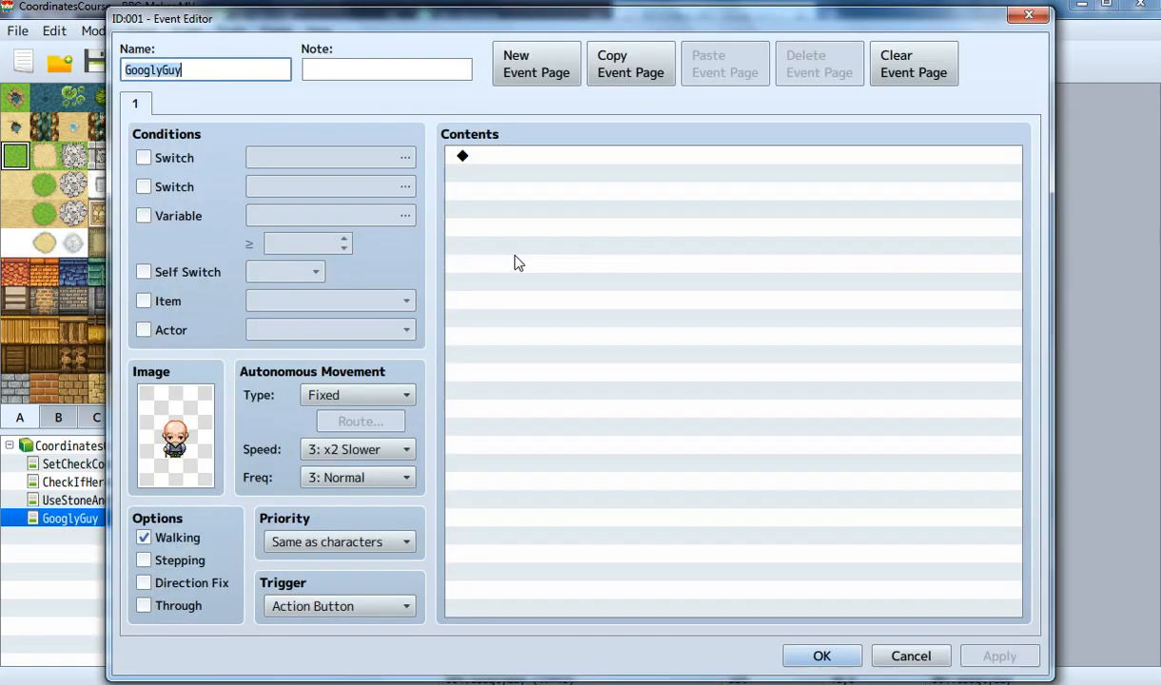
{"action": "double_click", "coordinate": [619, 224]}
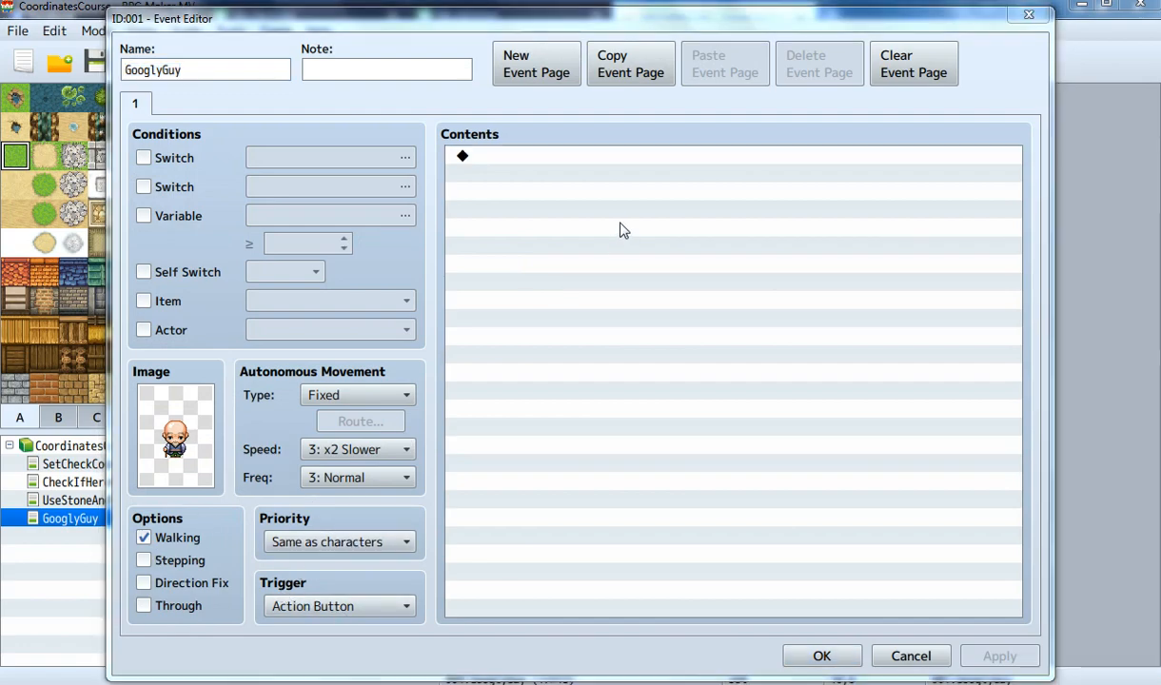
{"action": "left_click", "coordinate": [909, 654]}
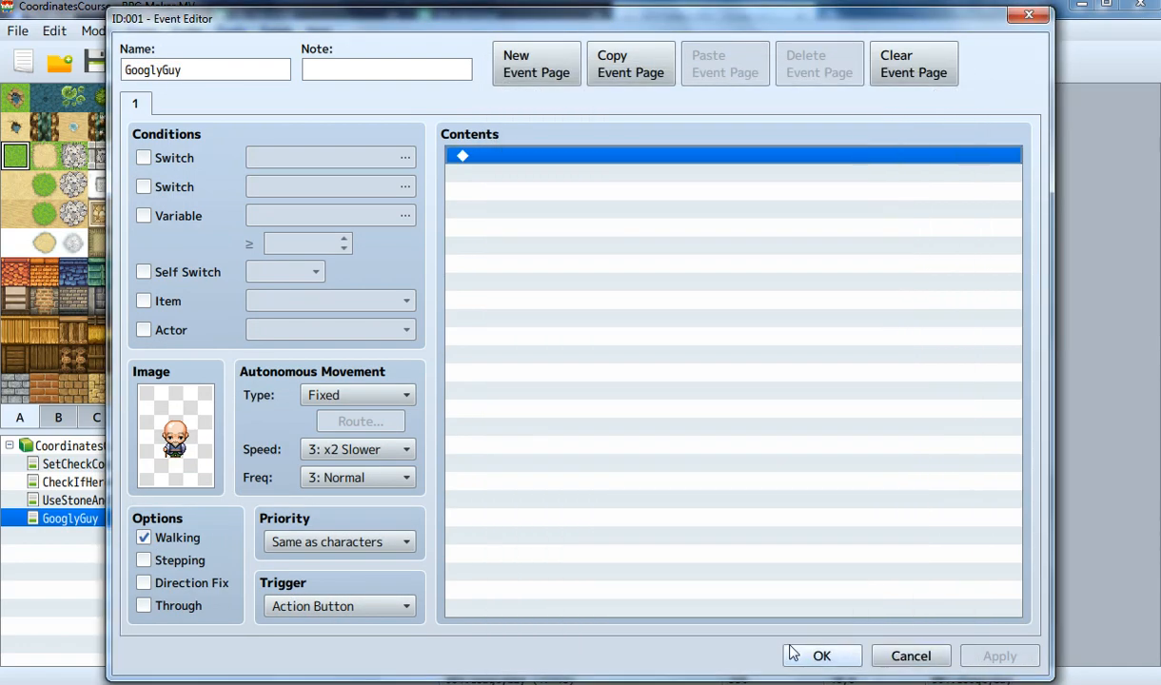
{"action": "left_click", "coordinate": [810, 659]}
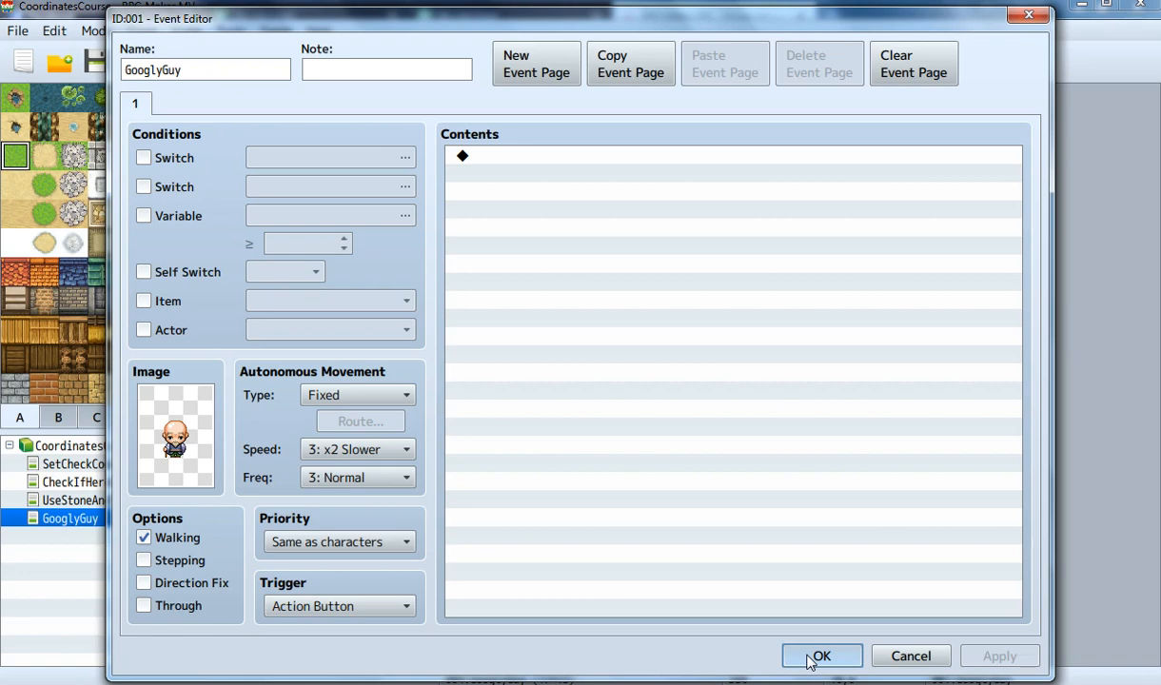
{"action": "left_click", "coordinate": [819, 656]}
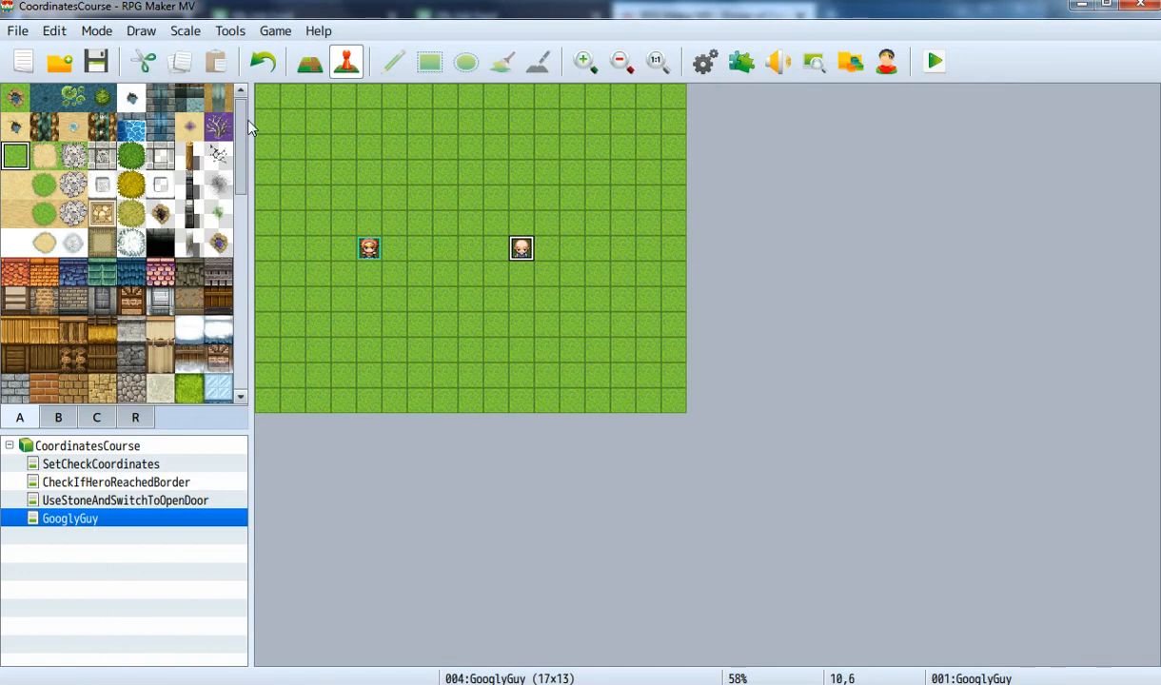
Step: Create a new event on the map's upper-left corner tile and name it Coordinates
{"action": "double_click", "coordinate": [264, 98]}
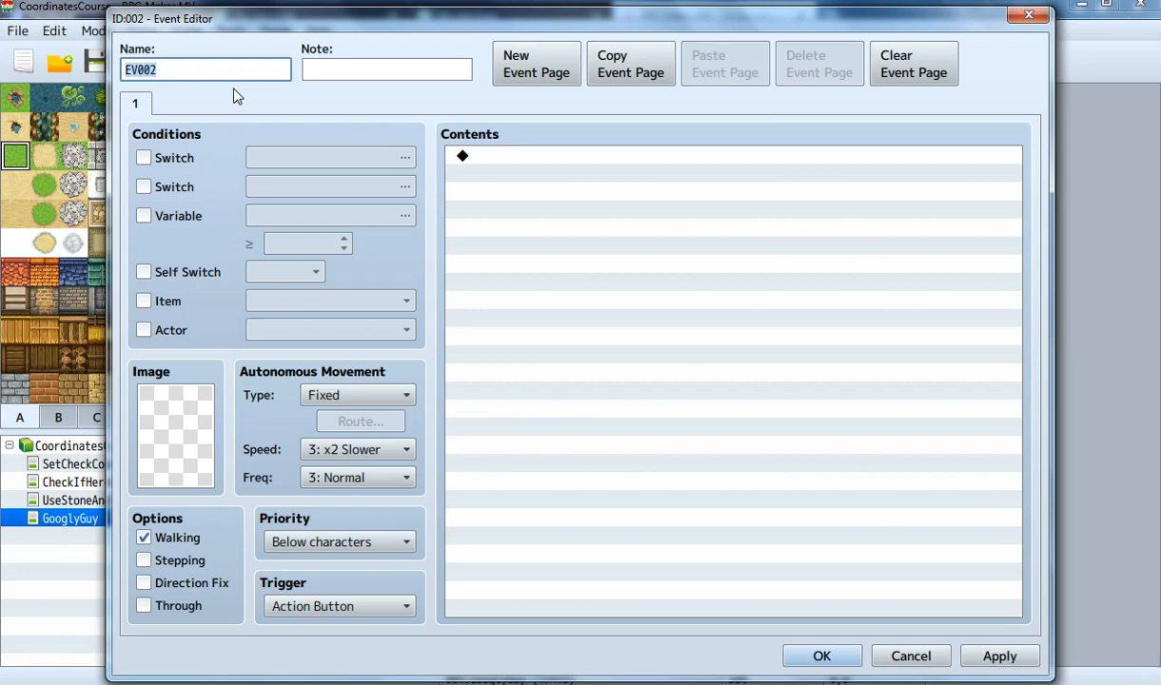
{"action": "type", "text": "Coordinates"}
{"action": "left_click", "coordinate": [529, 172]}
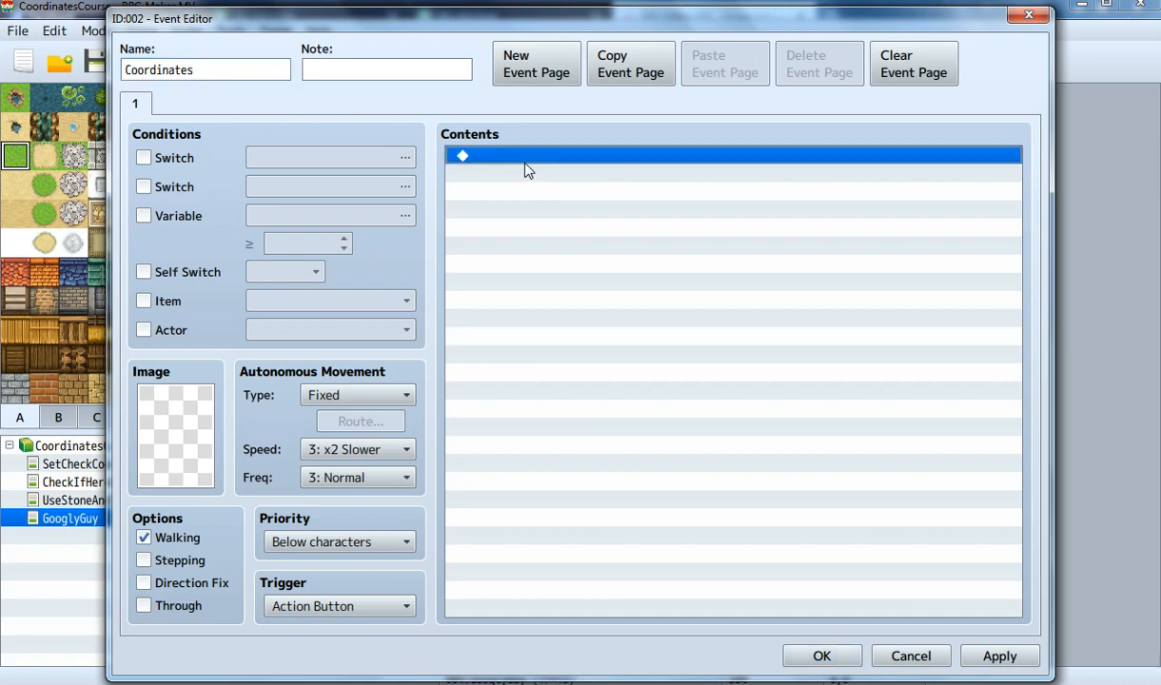
Step: Set the Coordinates event's trigger to Parallel, disable its Walking option and enable Through
{"action": "left_click", "coordinate": [324, 606]}
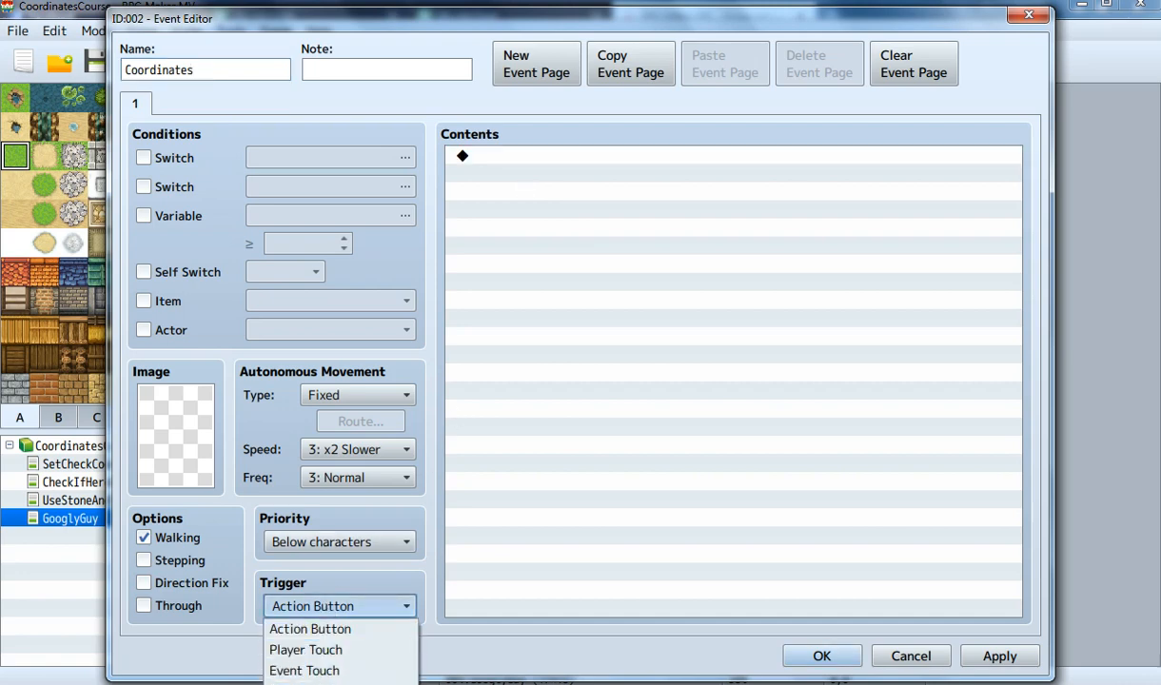
{"action": "left_click", "coordinate": [304, 684]}
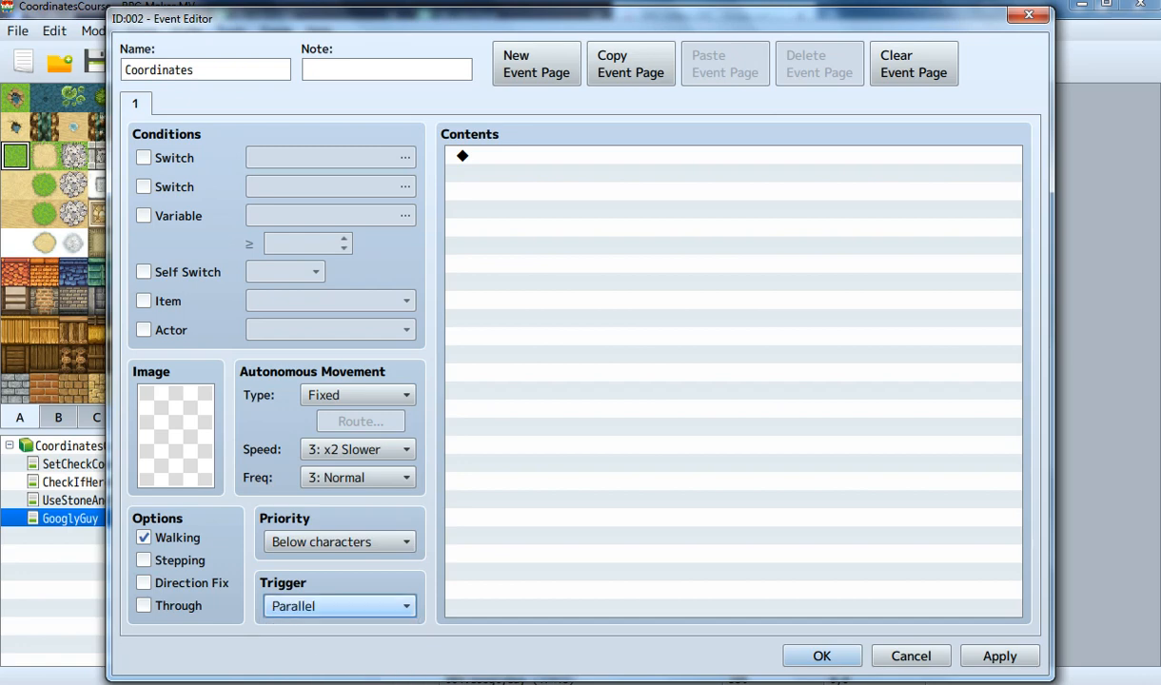
{"action": "left_click", "coordinate": [177, 537]}
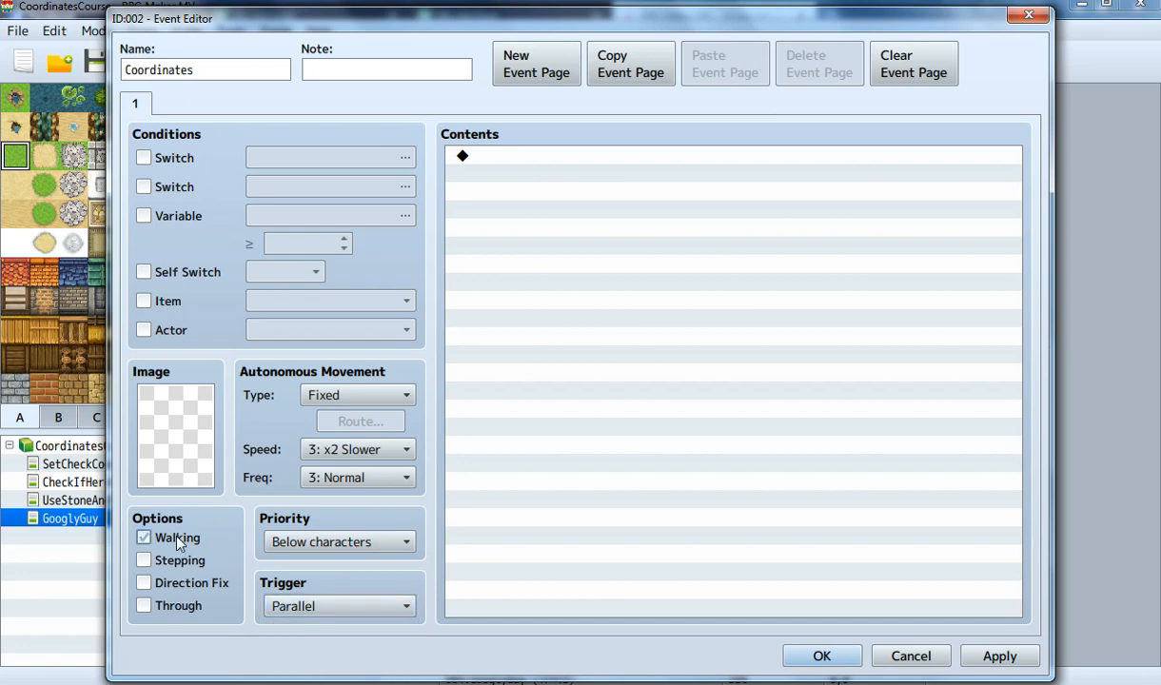
{"action": "left_click", "coordinate": [169, 606]}
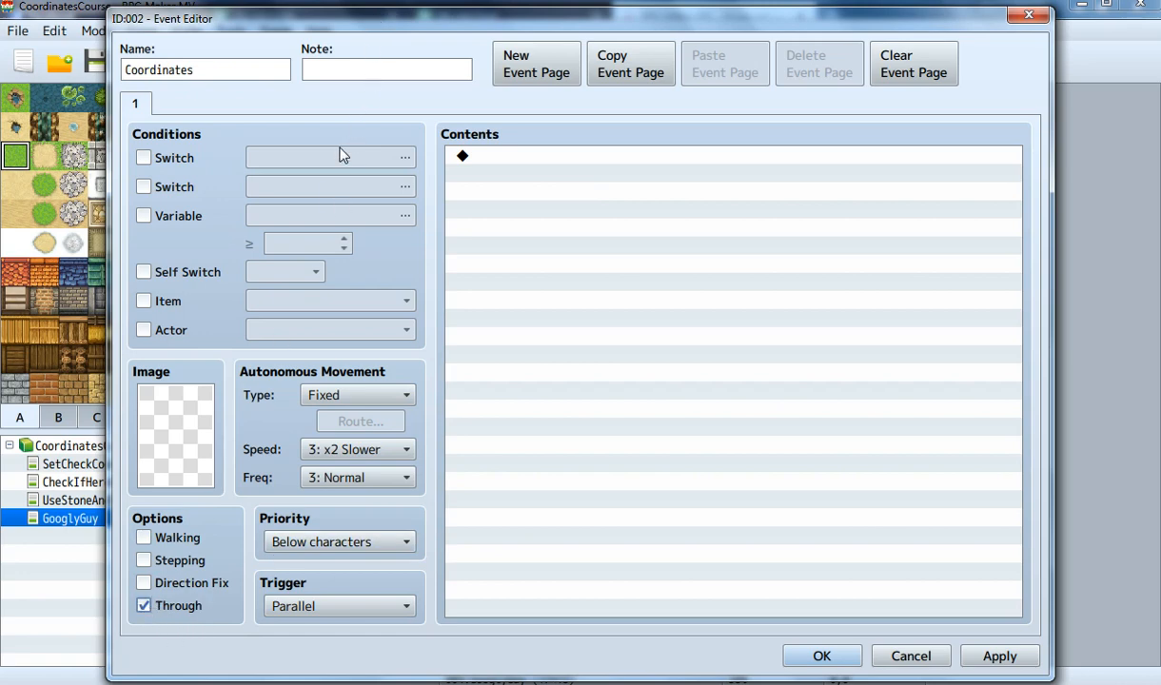
{"action": "left_click_drag", "start_coordinate": [369, 23], "coordinate": [421, 249]}
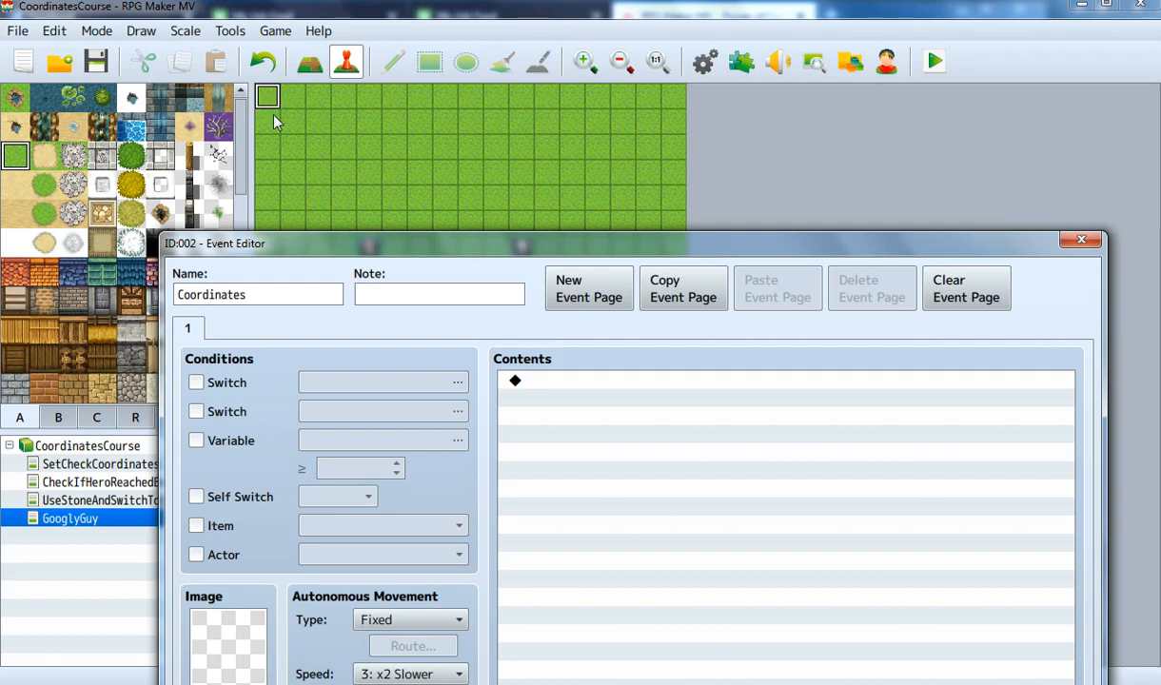
{"action": "left_click_drag", "start_coordinate": [395, 246], "coordinate": [389, 78]}
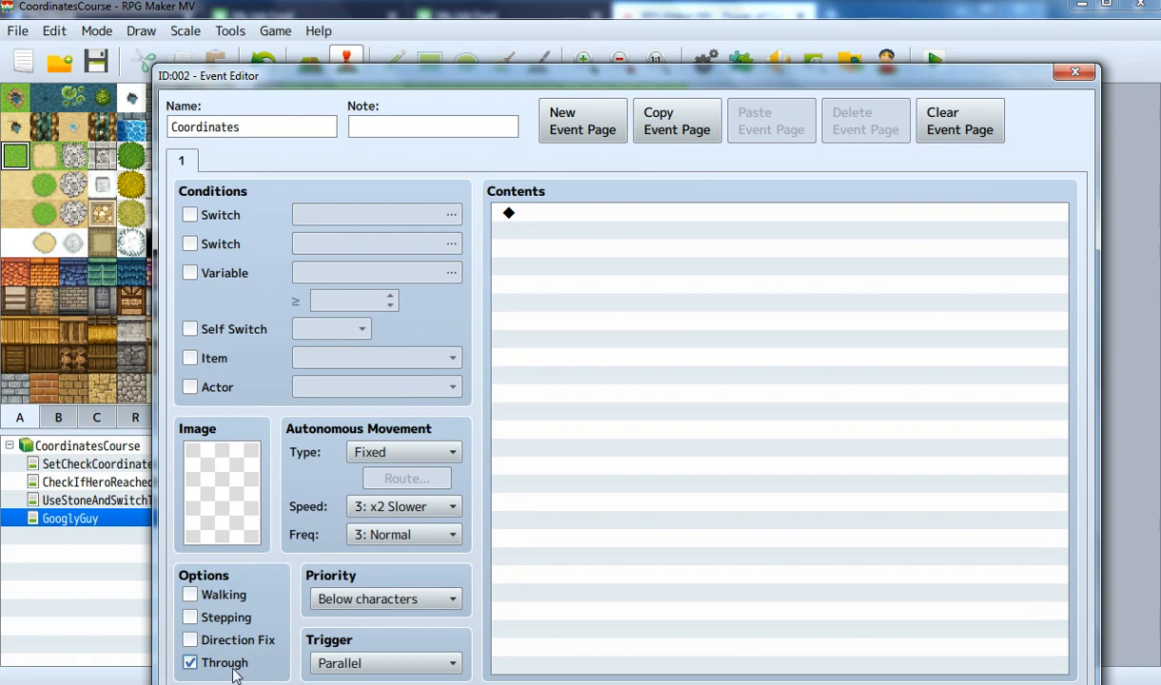
{"action": "left_click_drag", "start_coordinate": [491, 80], "coordinate": [472, 27]}
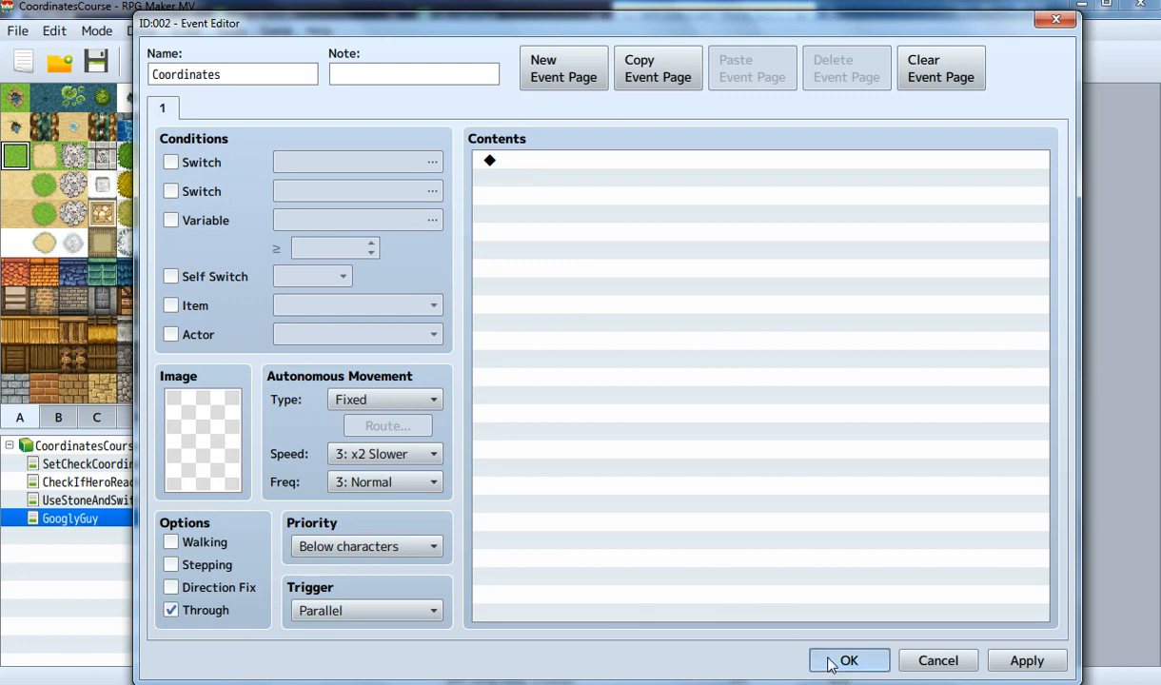
Step: Add a Control Variables command to the Coordinates event that sets variable 0001 HeroX to the game data Map X of Player
{"action": "double_click", "coordinate": [588, 223]}
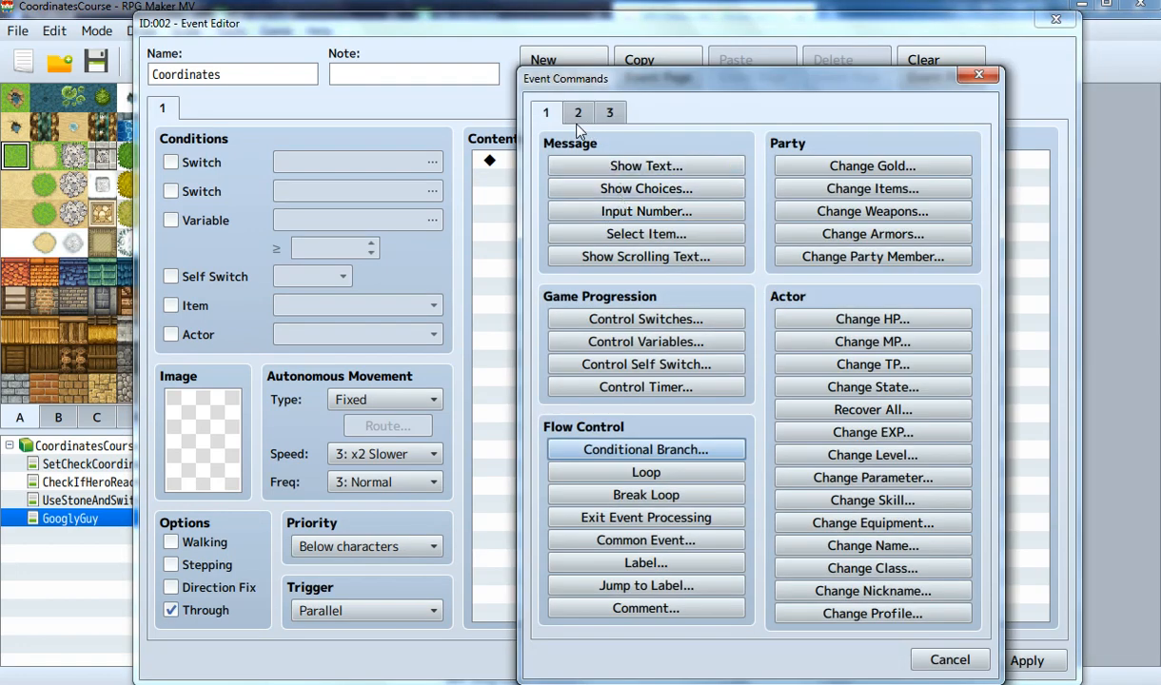
{"action": "left_click", "coordinate": [645, 340]}
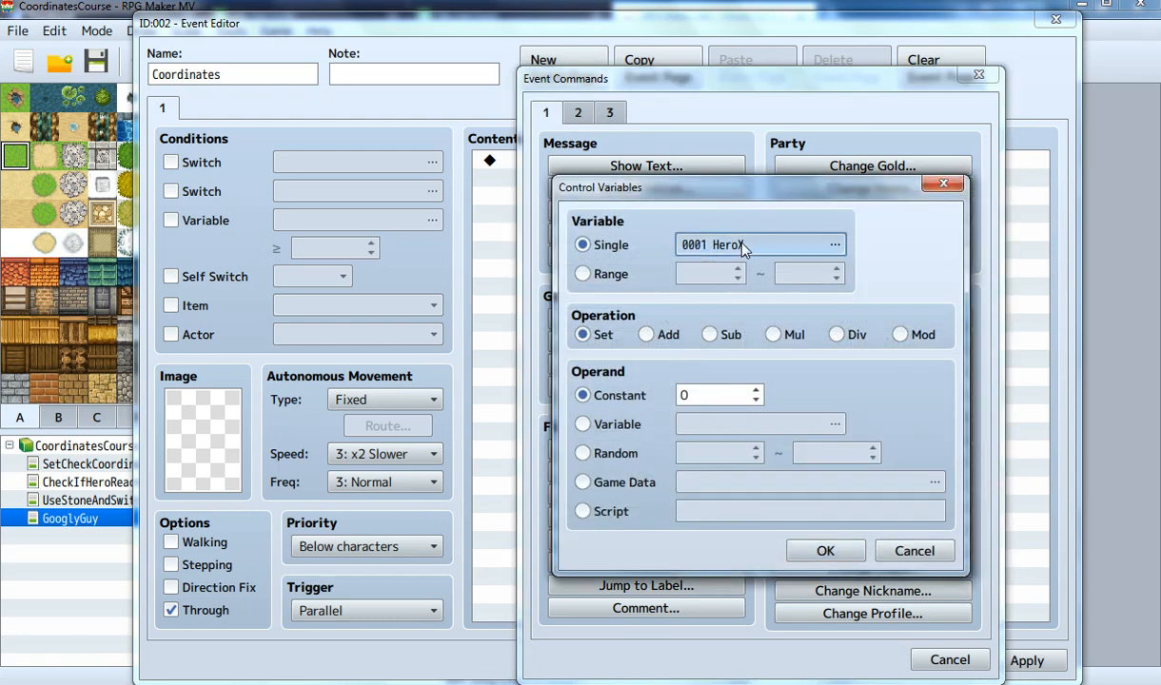
{"action": "left_click", "coordinate": [745, 249]}
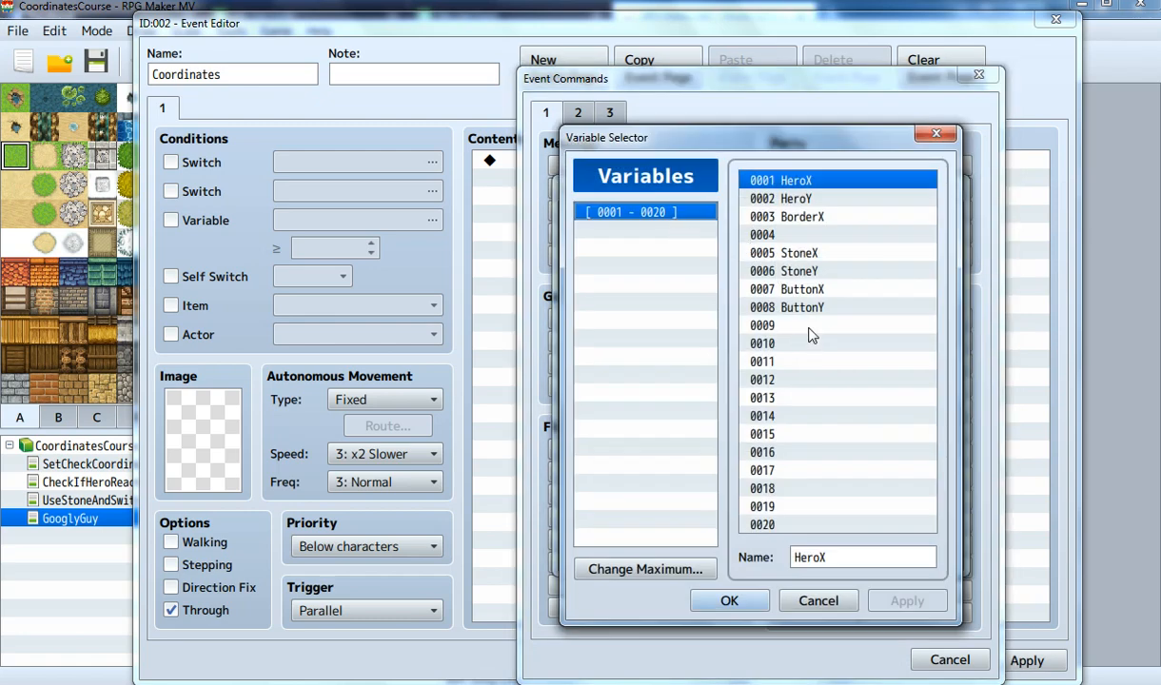
{"action": "double_click", "coordinate": [786, 184]}
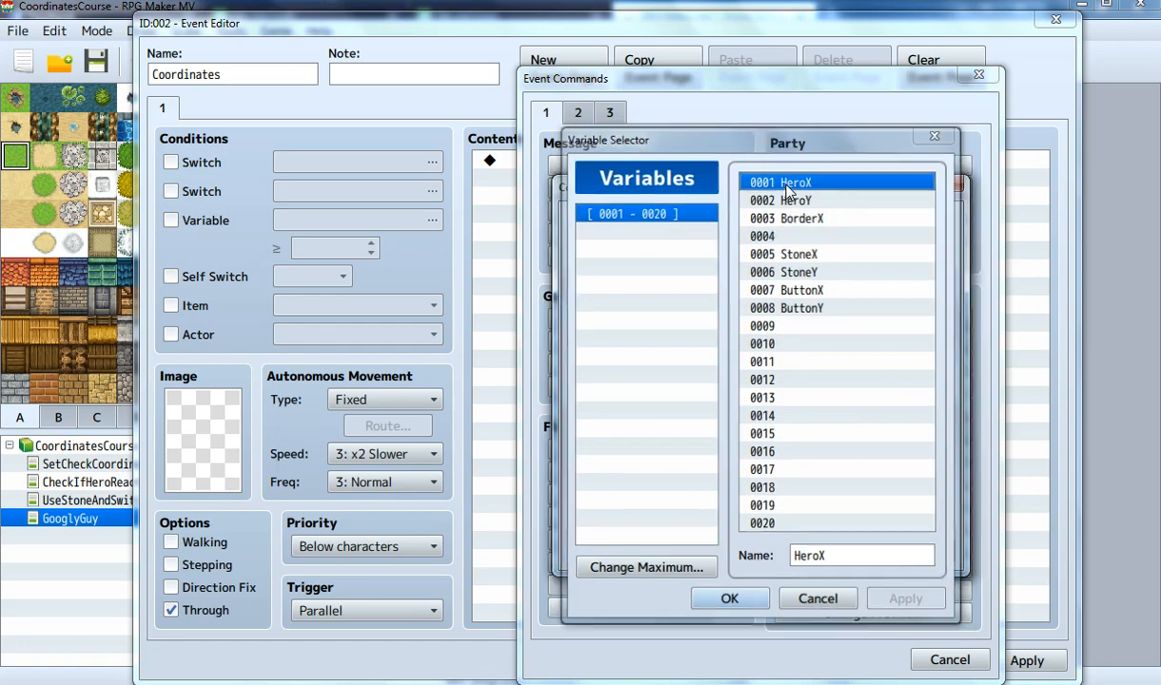
{"action": "left_click", "coordinate": [618, 424]}
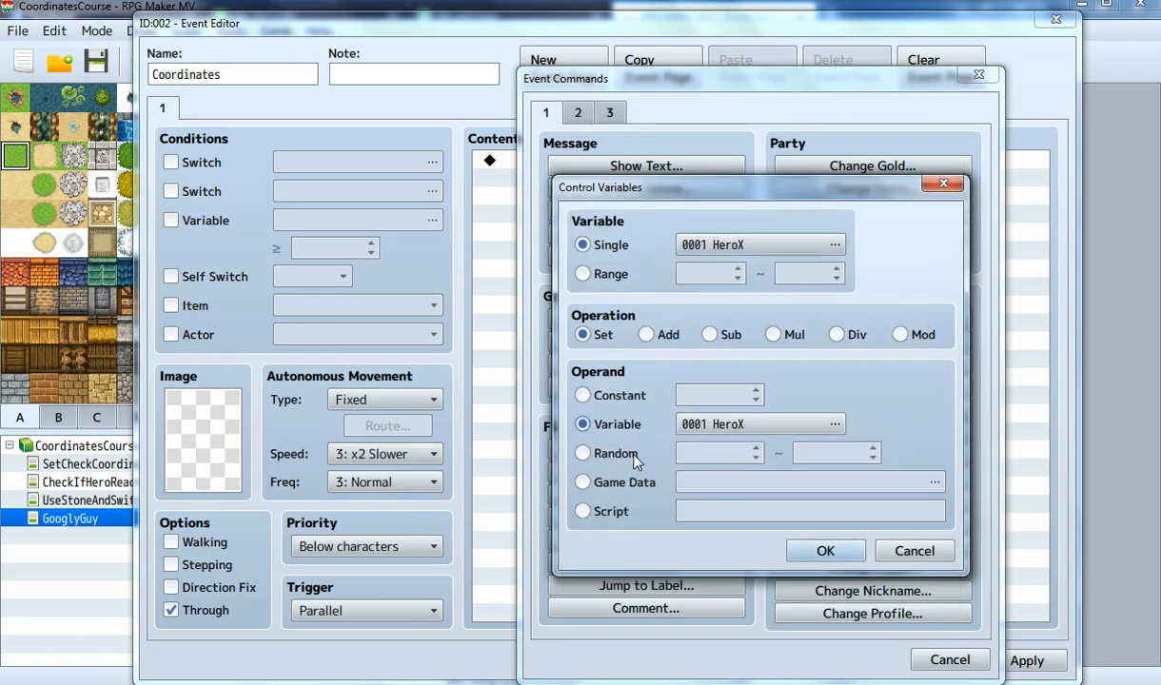
{"action": "left_click", "coordinate": [609, 457]}
{"action": "left_click", "coordinate": [609, 482]}
{"action": "left_click", "coordinate": [738, 482]}
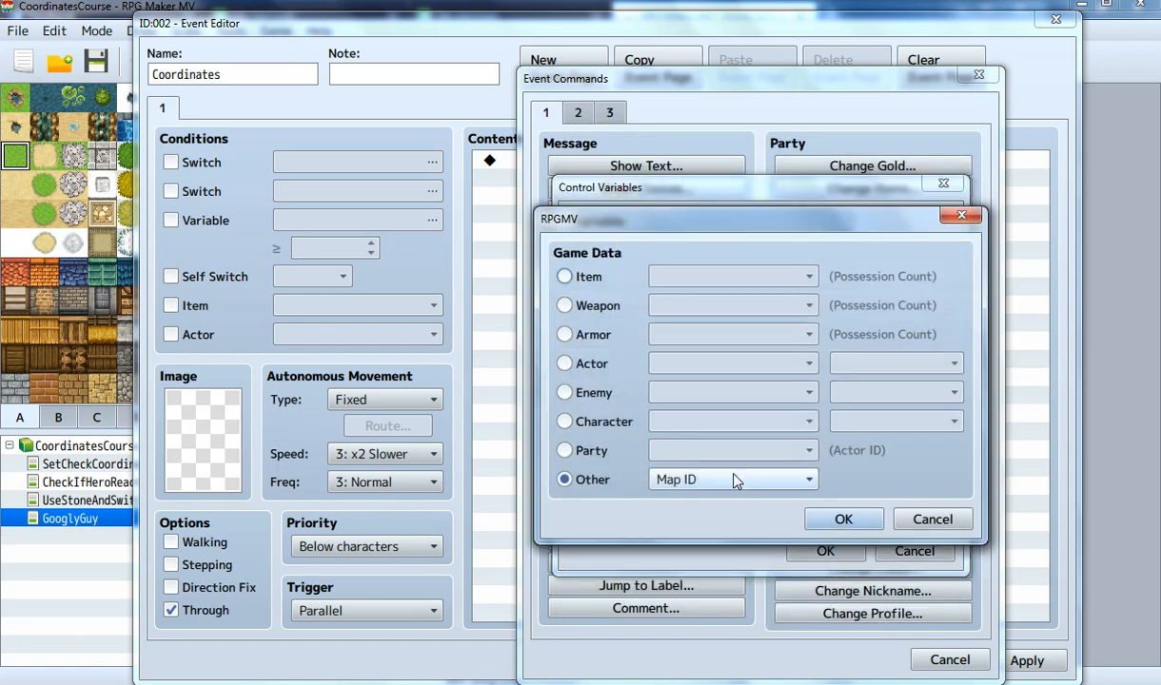
{"action": "left_click", "coordinate": [567, 450]}
{"action": "left_click", "coordinate": [569, 421]}
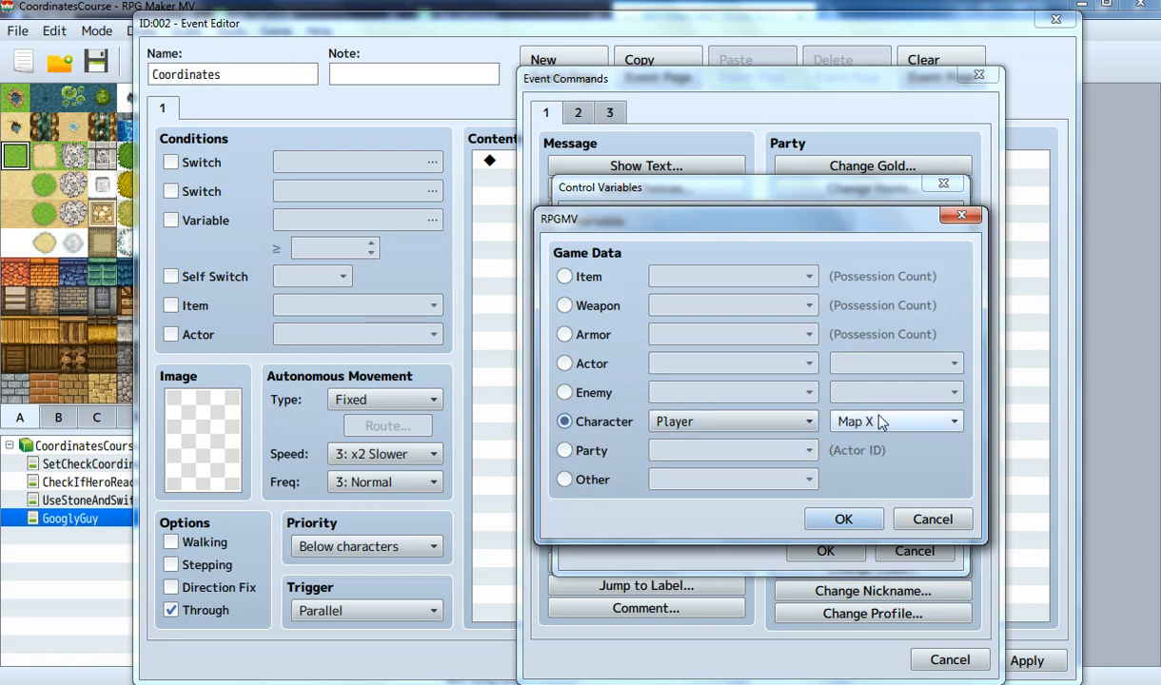
{"action": "left_click", "coordinate": [843, 519]}
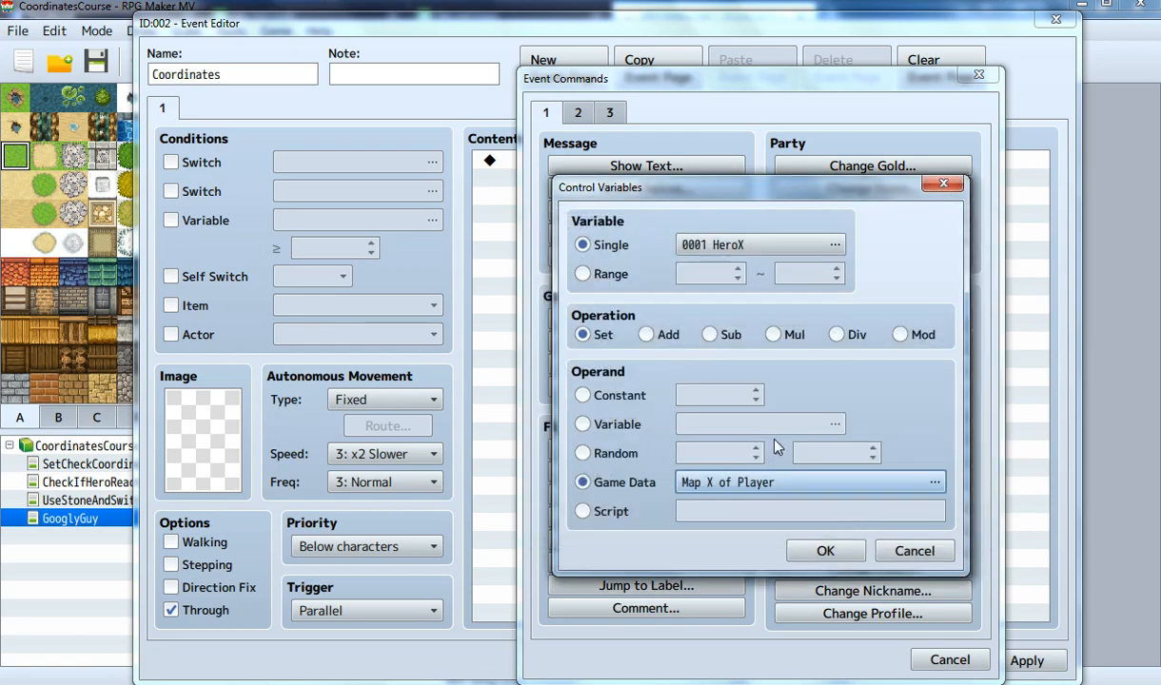
{"action": "left_click", "coordinate": [821, 551]}
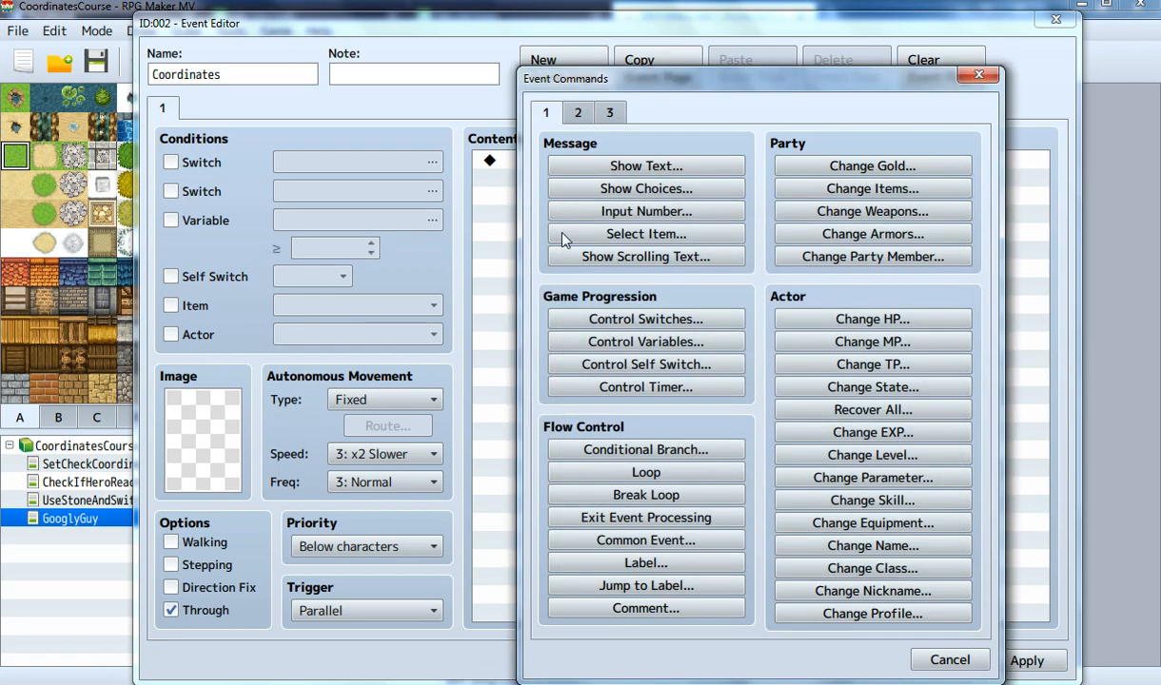
Step: Duplicate the HeroX Control Variables command on the next line of the Coordinates event's contents
{"action": "left_click", "coordinate": [585, 167]}
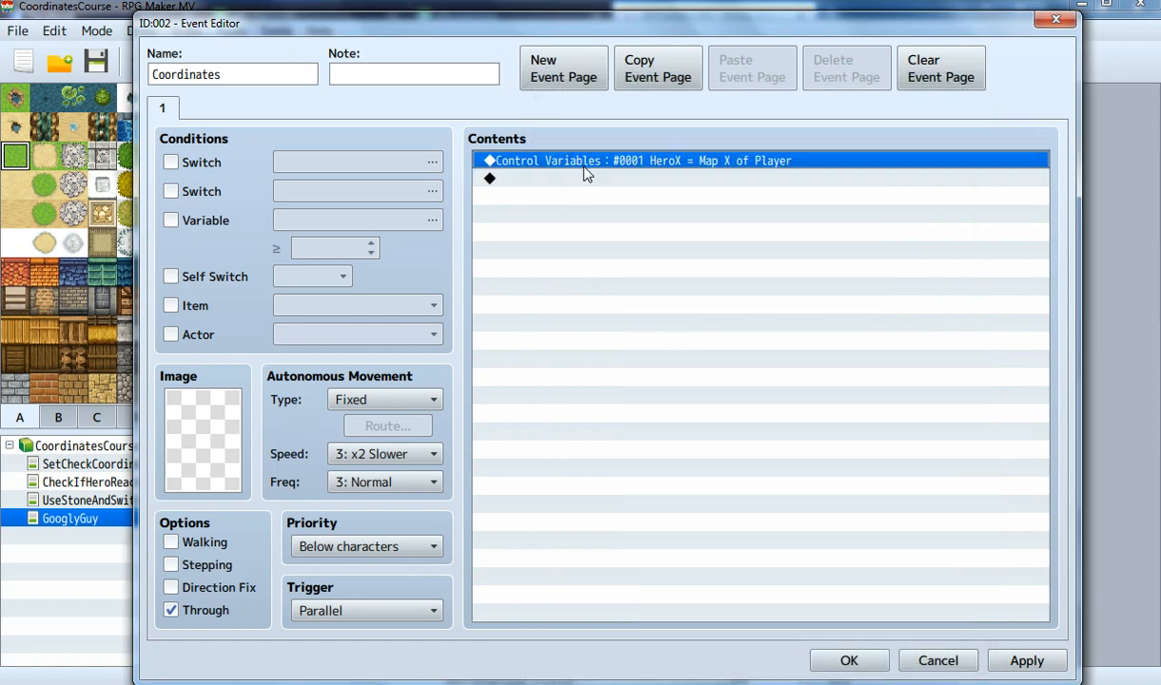
{"action": "right_click", "coordinate": [585, 172]}
{"action": "left_click", "coordinate": [609, 239]}
{"action": "left_click", "coordinate": [598, 190]}
{"action": "right_click", "coordinate": [600, 195]}
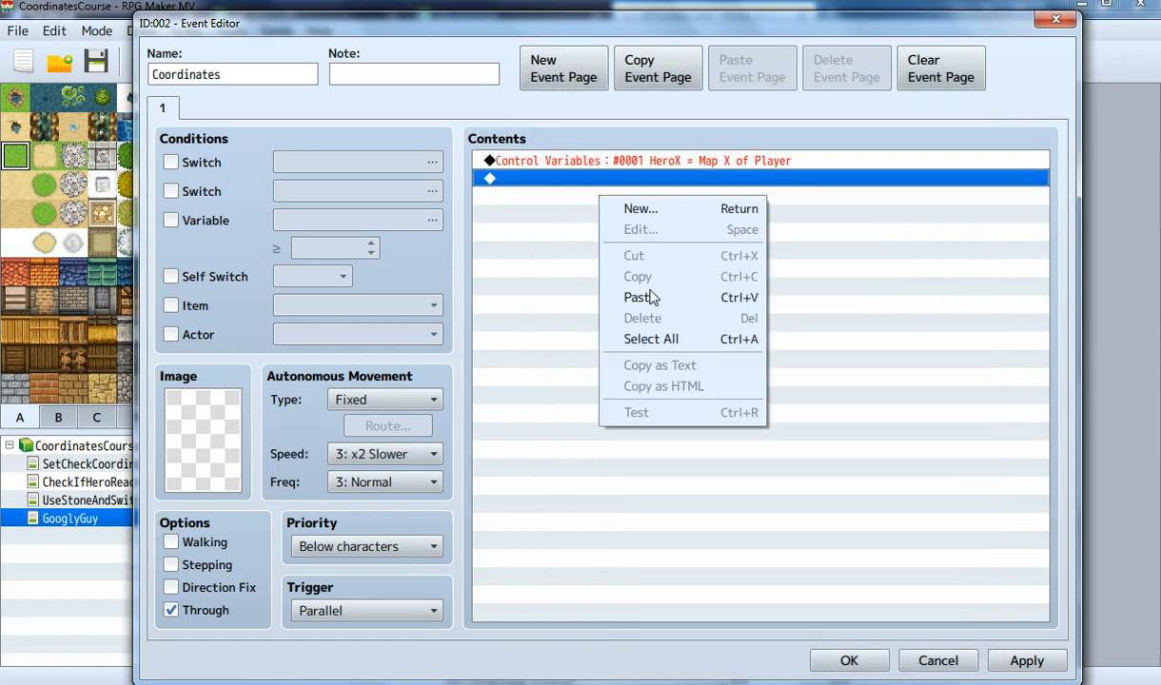
{"action": "left_click", "coordinate": [638, 297]}
Step: Edit the duplicated Control Variables command so variable 0002 HeroY is set to the game data Map Y of Player
{"action": "left_click", "coordinate": [653, 179]}
{"action": "right_click", "coordinate": [653, 182]}
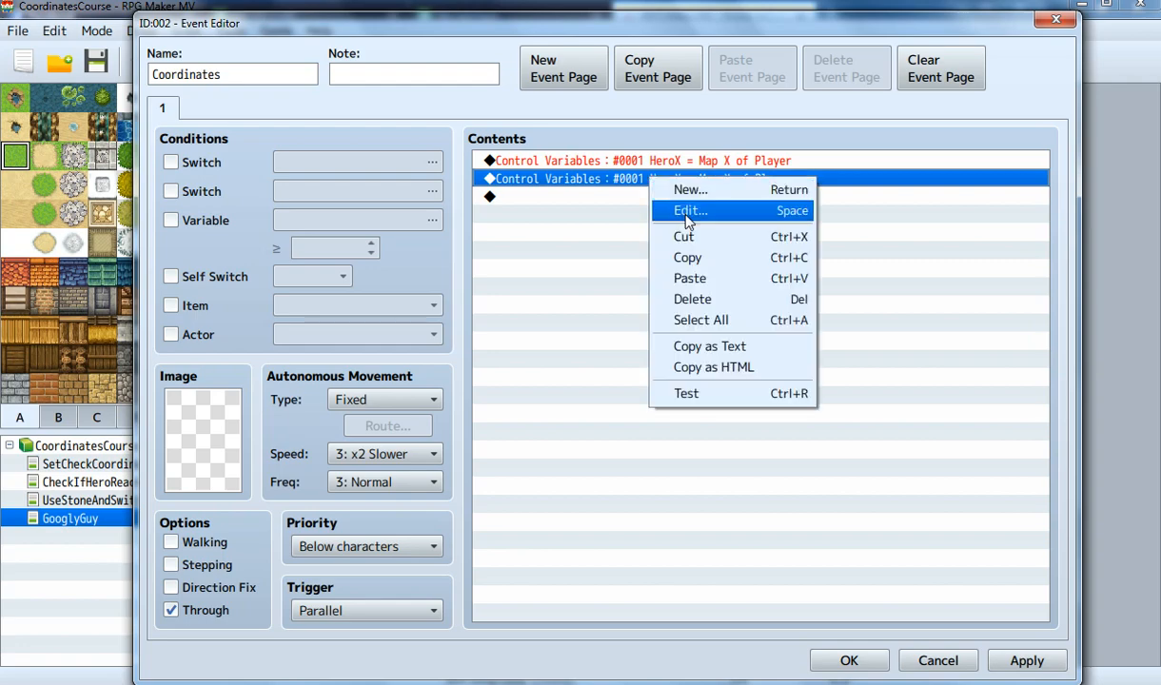
{"action": "left_click", "coordinate": [687, 210]}
{"action": "left_click", "coordinate": [771, 249]}
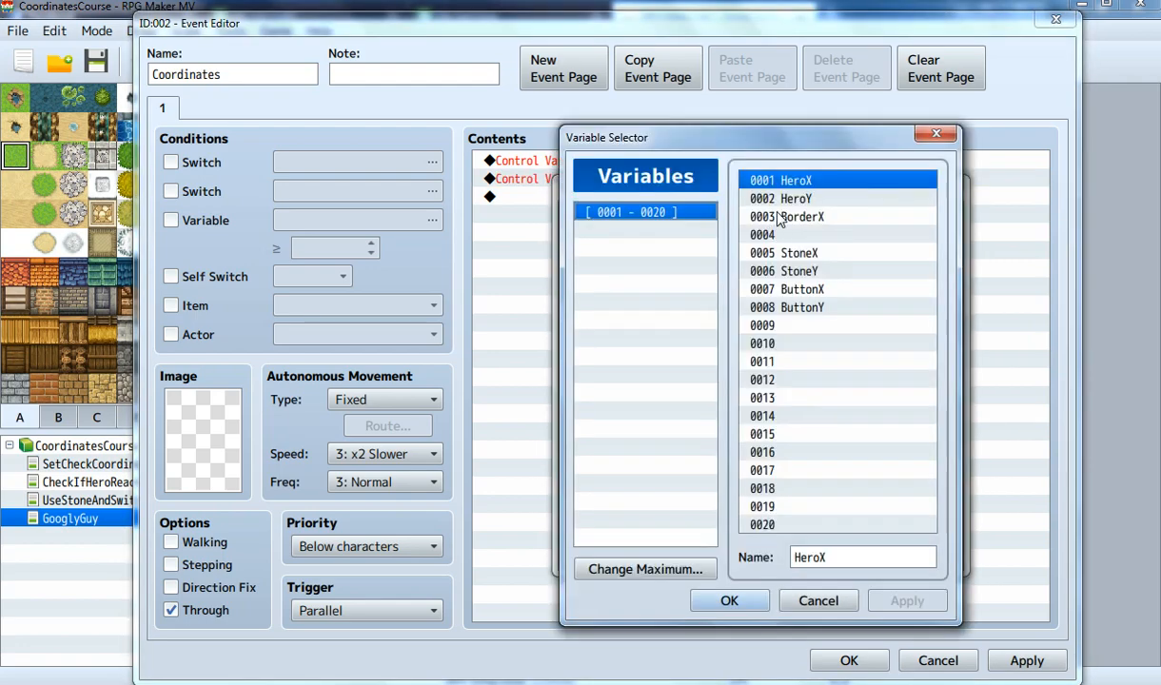
{"action": "double_click", "coordinate": [757, 197]}
{"action": "left_click", "coordinate": [744, 485]}
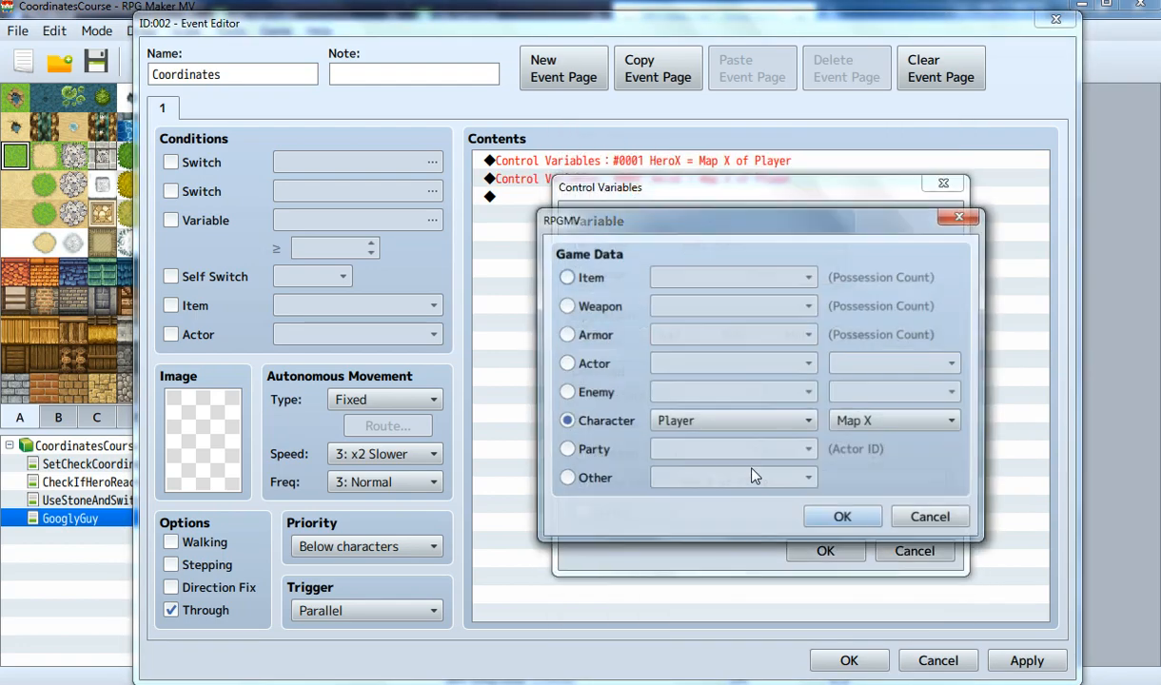
{"action": "left_click", "coordinate": [868, 420]}
{"action": "left_click", "coordinate": [853, 464]}
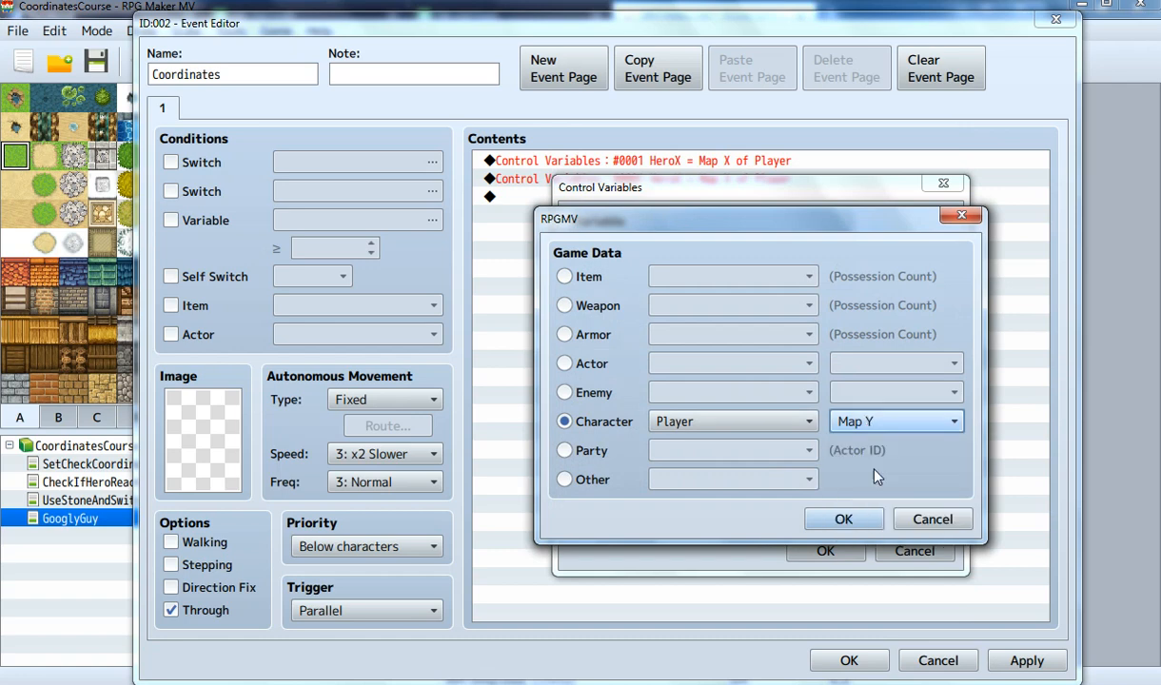
{"action": "left_click", "coordinate": [844, 522]}
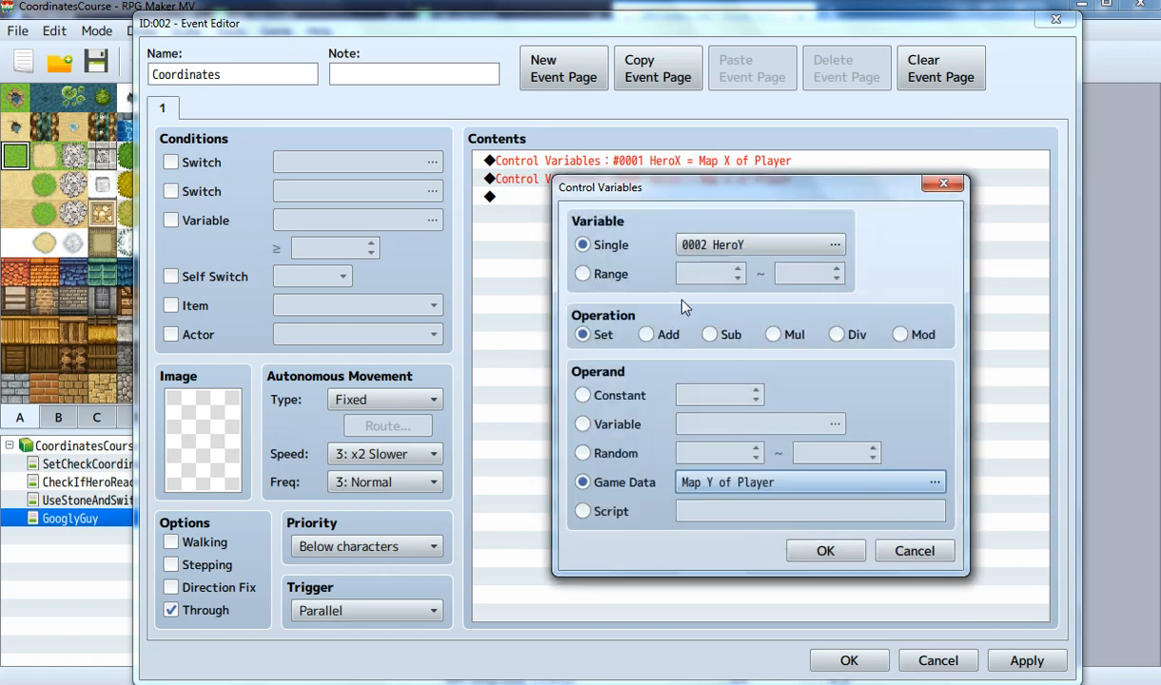
{"action": "left_click", "coordinate": [824, 552]}
Step: Delete the HeroY Control Variables command from the Coordinates event
{"action": "right_click", "coordinate": [653, 181]}
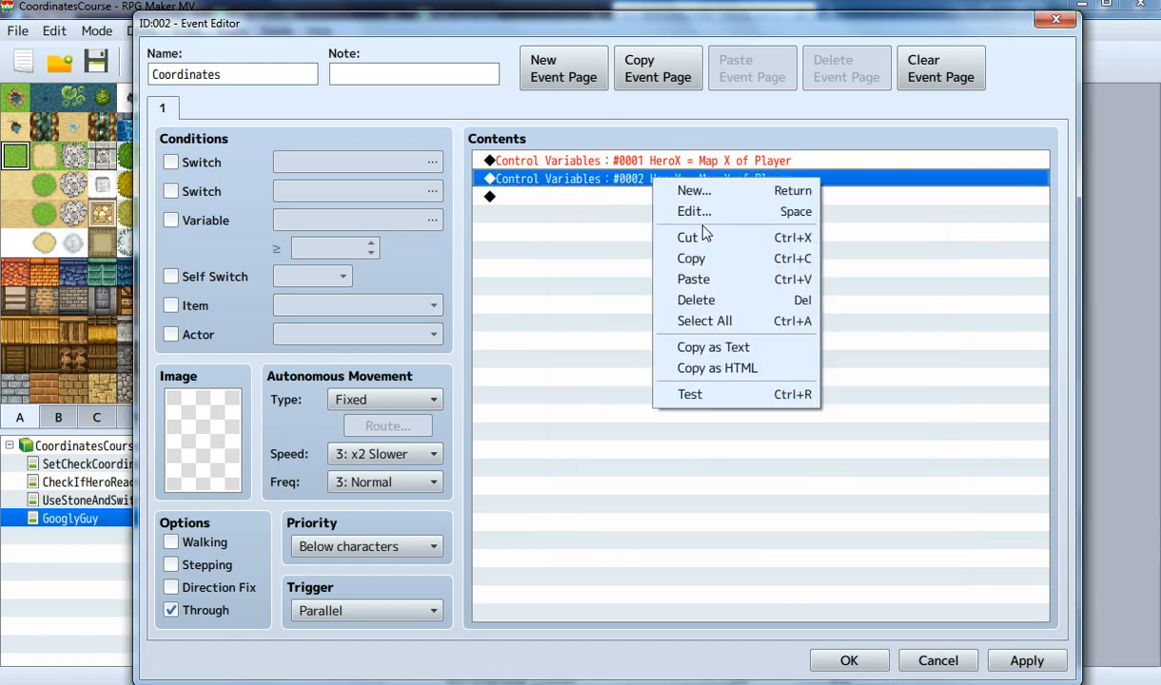
{"action": "left_click", "coordinate": [699, 299]}
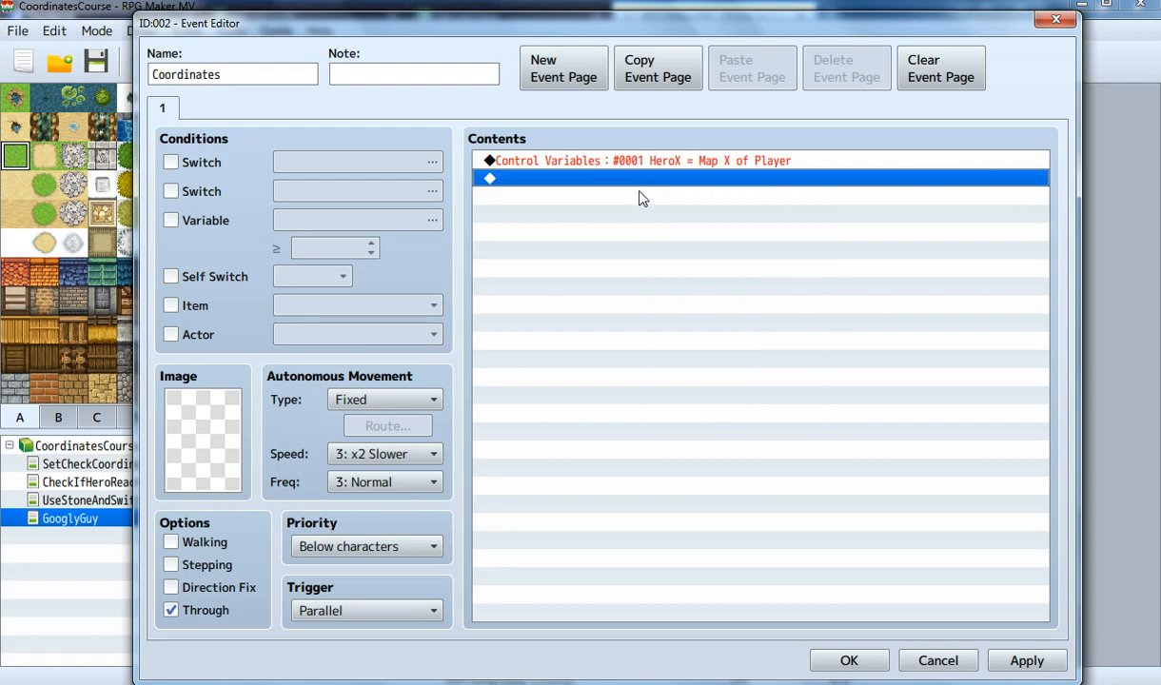
Step: Add a second Control Variables command below the HeroX one, naming variable 0009 GooglyGuyX and choosing it as the target
{"action": "double_click", "coordinate": [640, 178]}
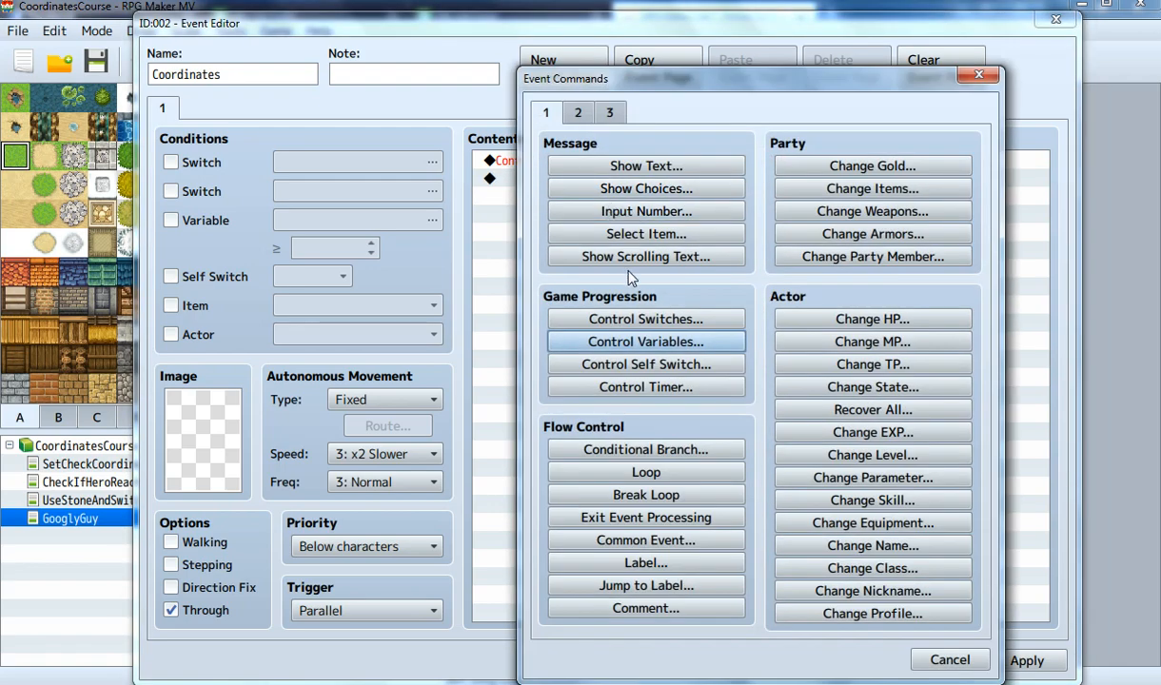
{"action": "left_click", "coordinate": [633, 341]}
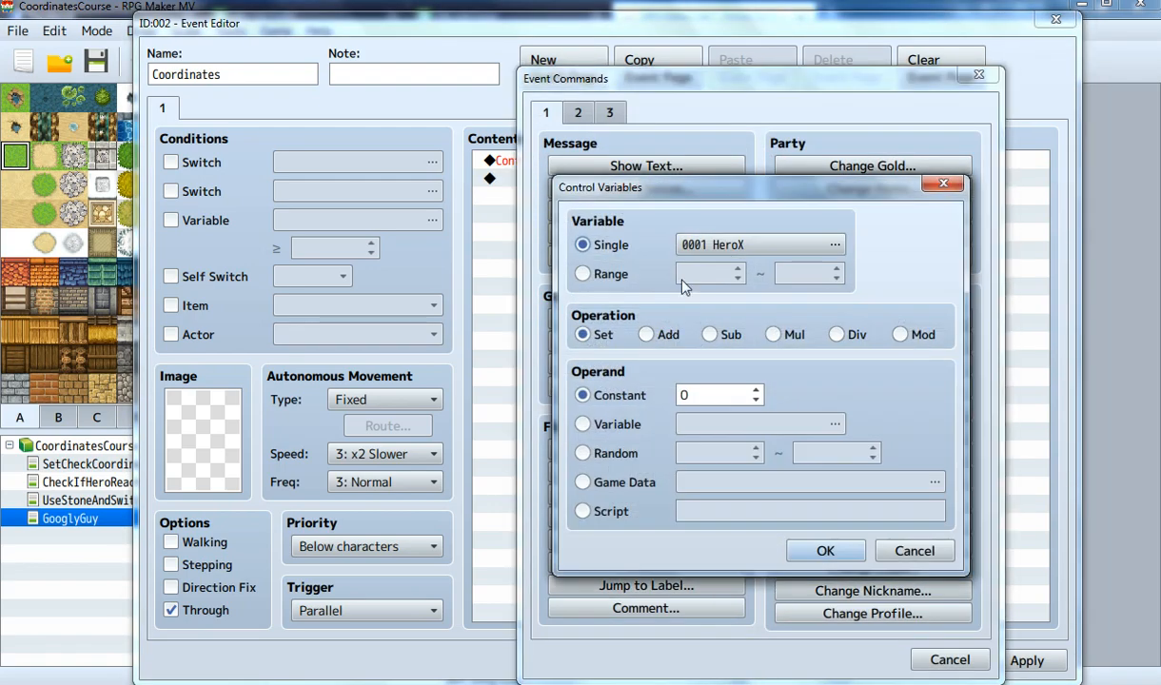
{"action": "left_click", "coordinate": [683, 244]}
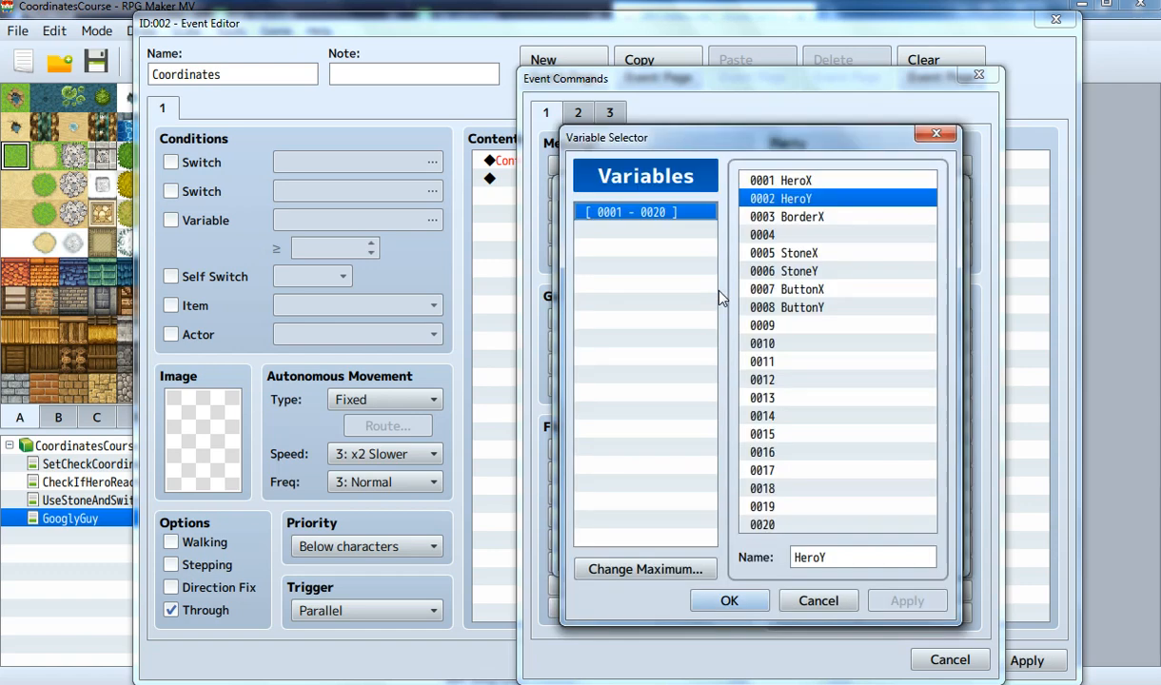
{"action": "left_click", "coordinate": [799, 328]}
{"action": "left_click", "coordinate": [843, 557]}
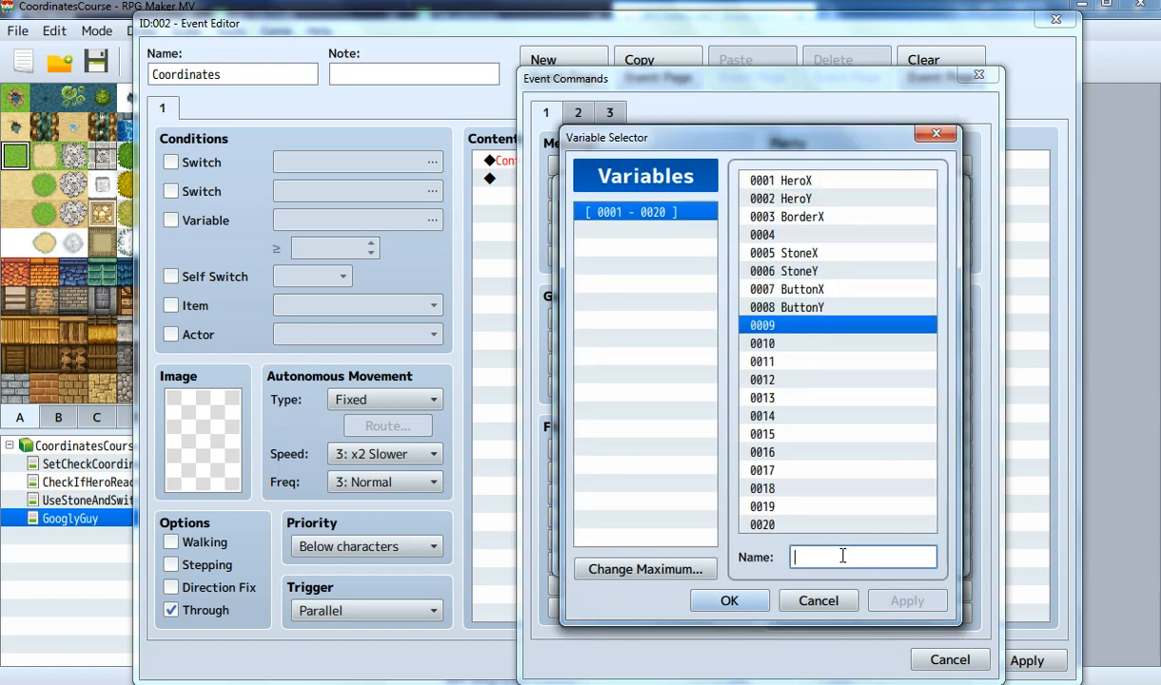
{"action": "type", "text": "G"}
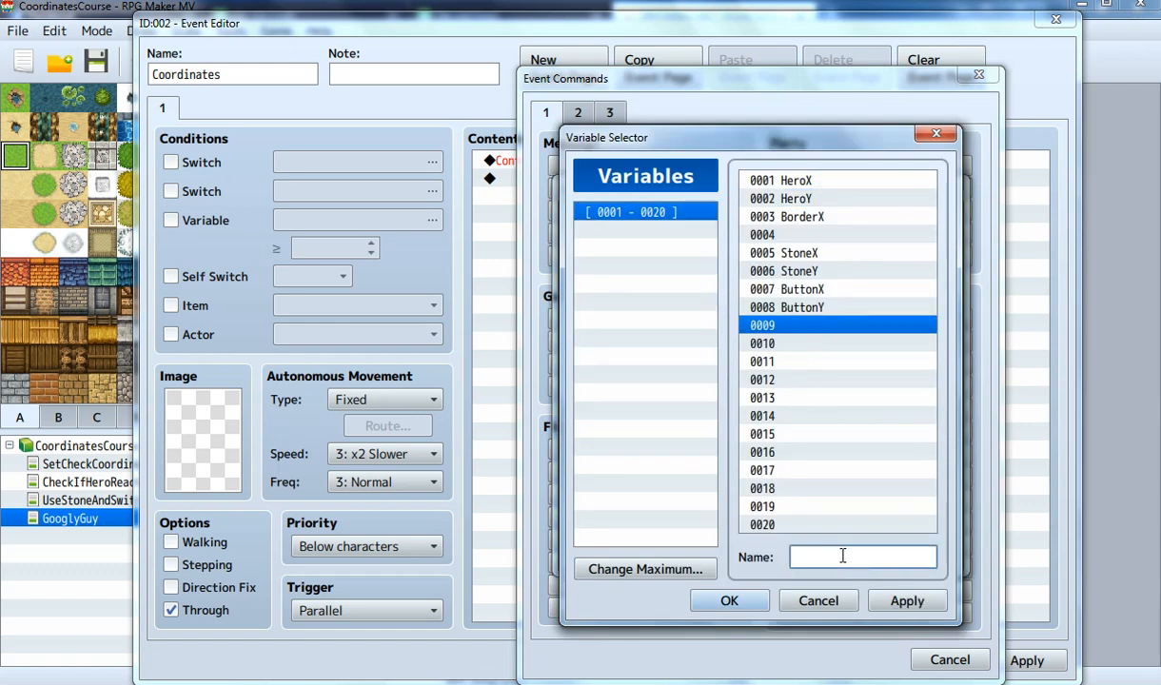
{"action": "type", "text": "GooglyGuyX"}
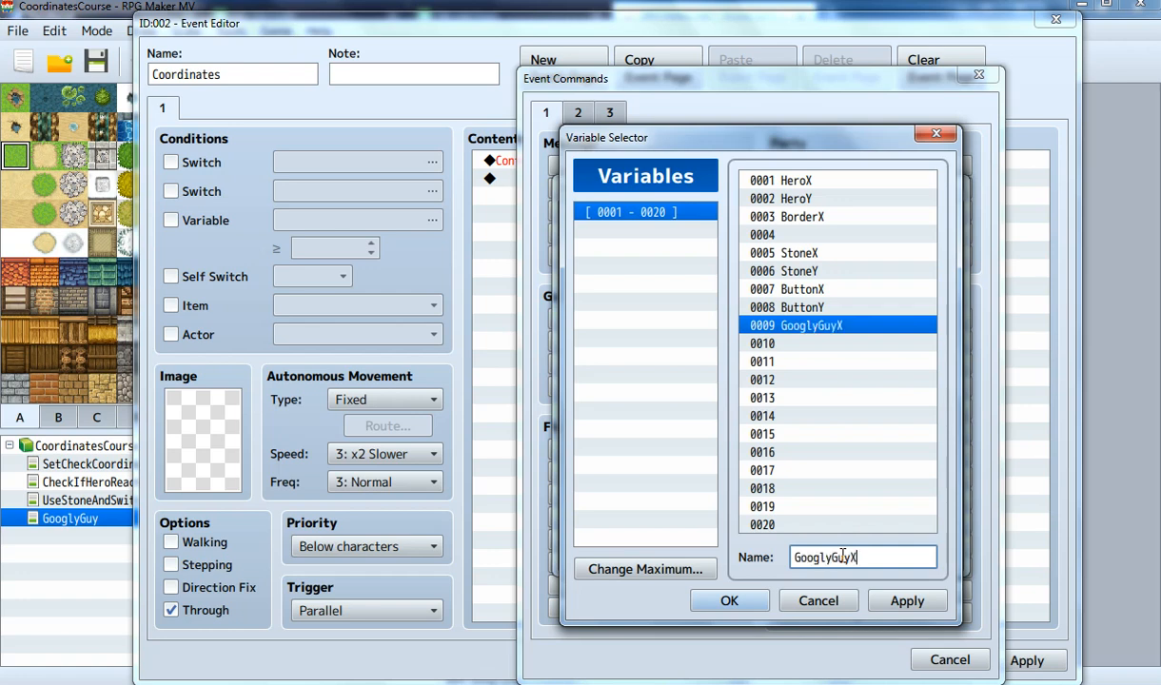
{"action": "left_click", "coordinate": [706, 600]}
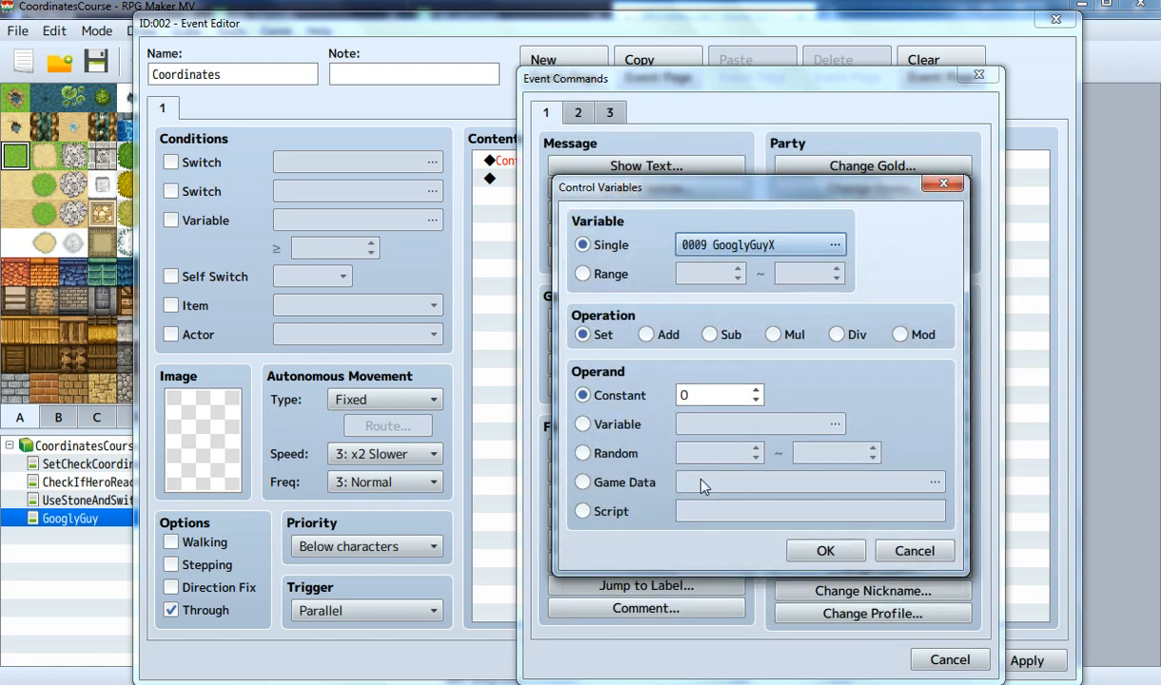
Step: Set the GooglyGuyX command's operand to the game data Map X of the GooglyGuy character and save the command
{"action": "left_click", "coordinate": [645, 484]}
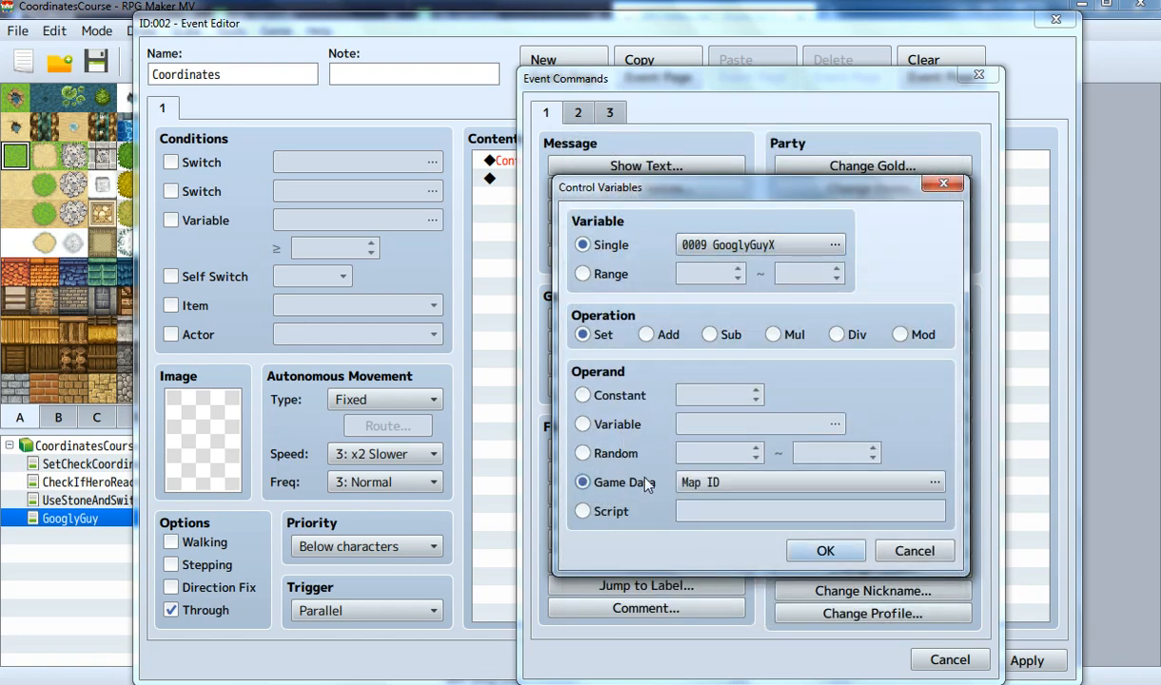
{"action": "left_click", "coordinate": [784, 482]}
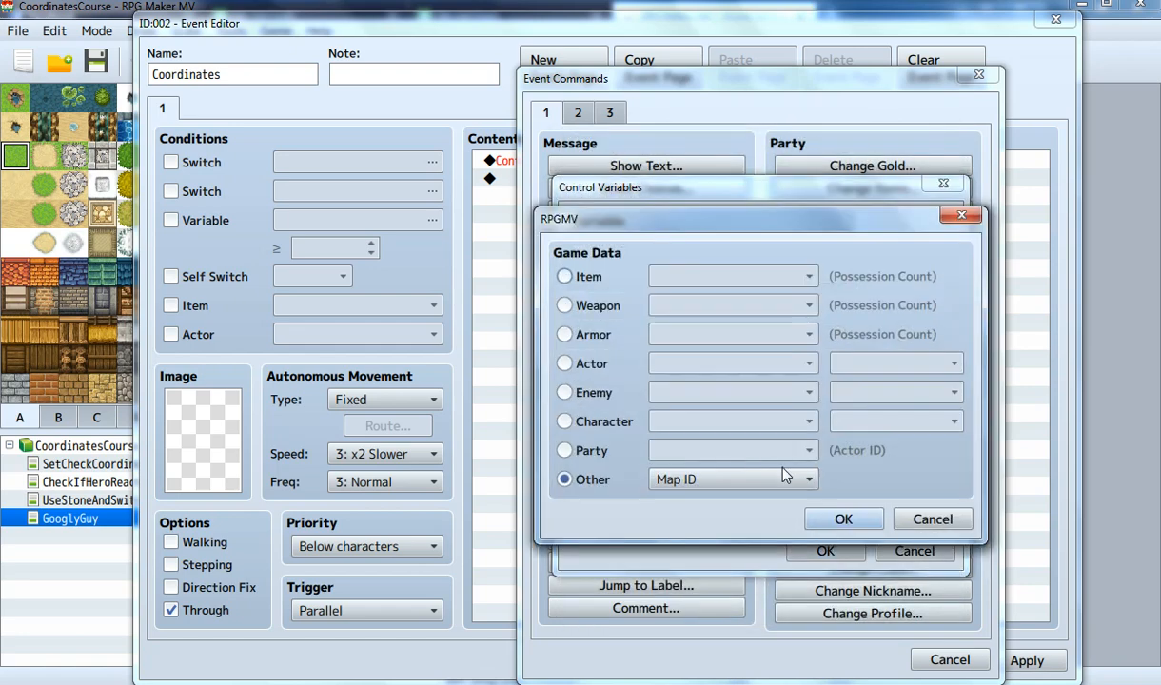
{"action": "left_click", "coordinate": [595, 394]}
{"action": "left_click", "coordinate": [596, 422]}
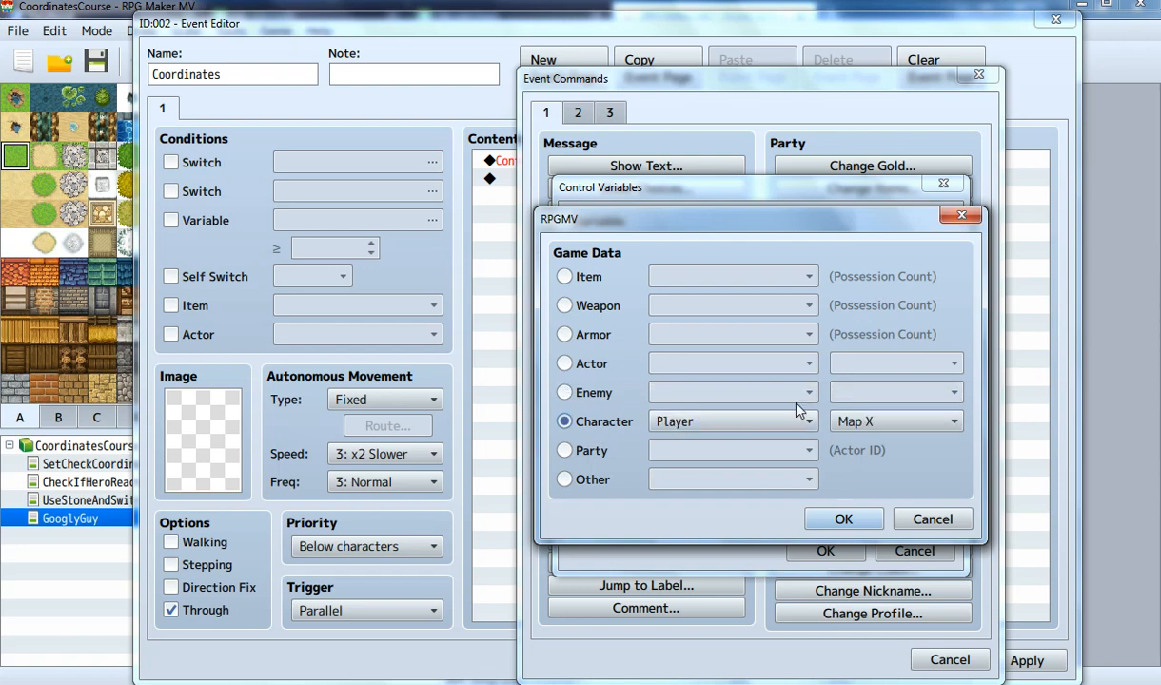
{"action": "left_click", "coordinate": [771, 422]}
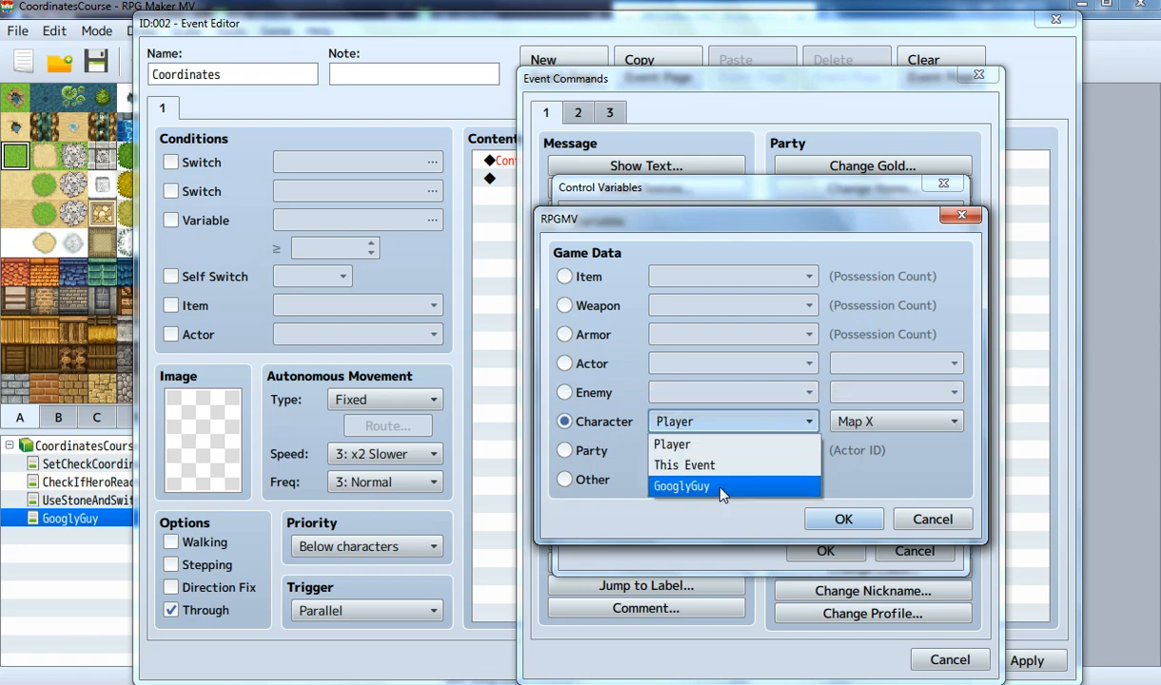
{"action": "left_click", "coordinate": [722, 489]}
{"action": "left_click", "coordinate": [843, 518]}
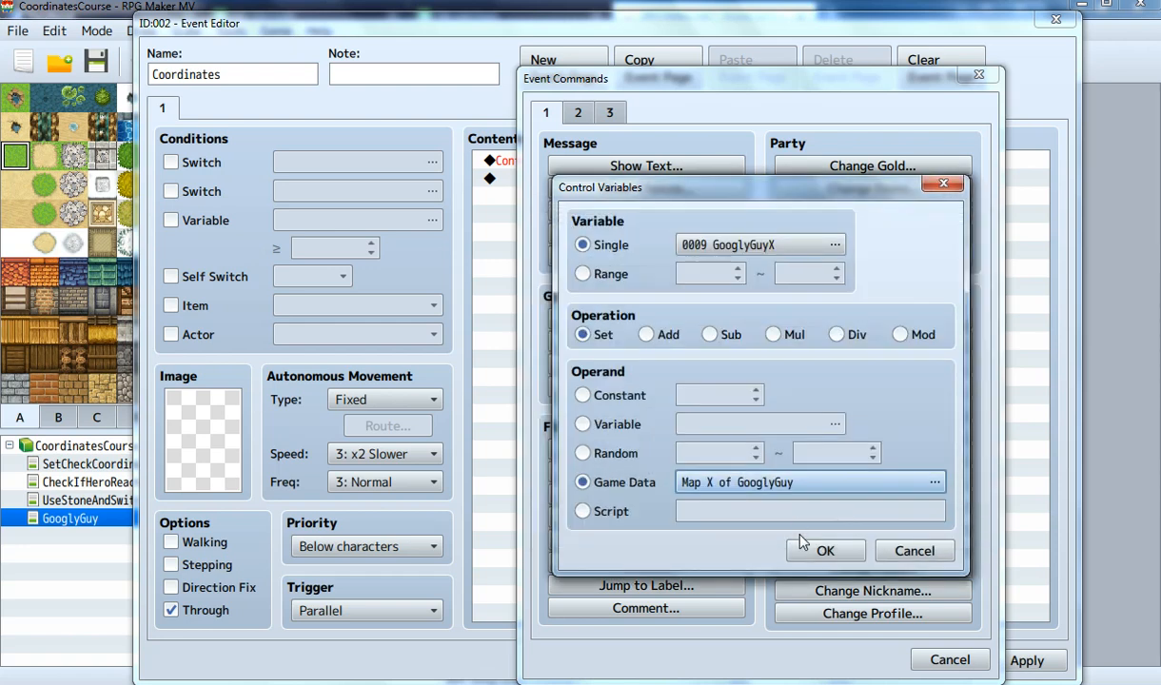
{"action": "left_click", "coordinate": [820, 550]}
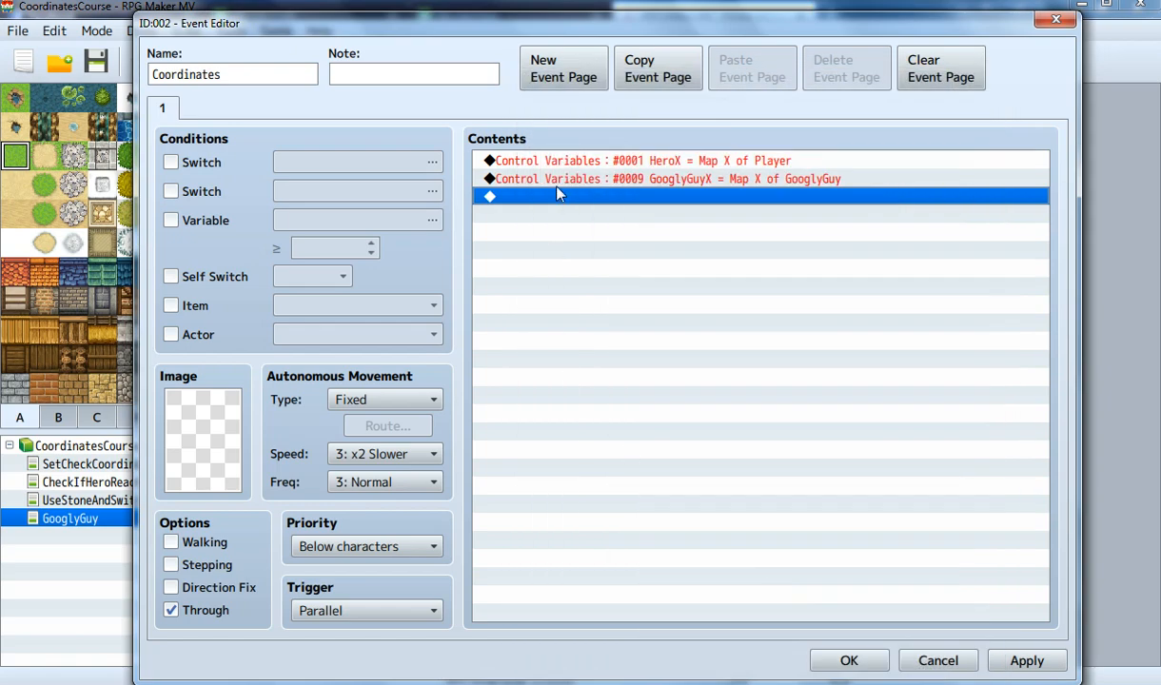
Step: Review the HeroX and GooglyGuyX Control Variables commands in the Coordinates event's contents
{"action": "left_click", "coordinate": [538, 161]}
{"action": "left_click", "coordinate": [561, 180]}
{"action": "left_click", "coordinate": [564, 163]}
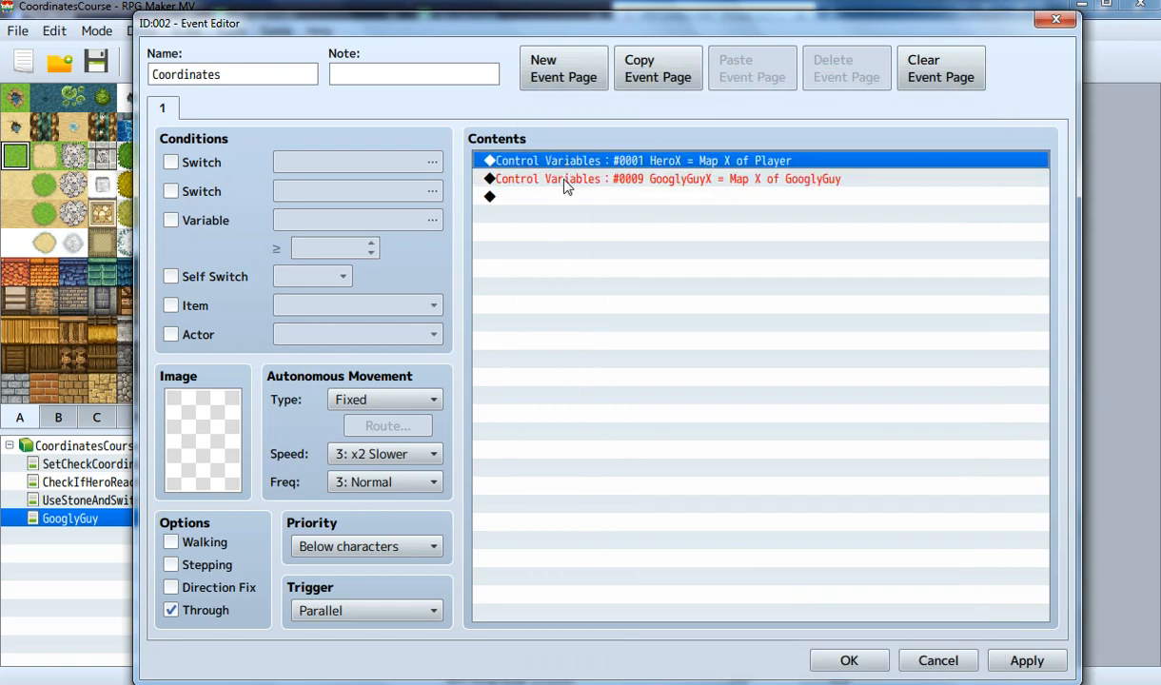
{"action": "left_click", "coordinate": [564, 178]}
{"action": "left_click", "coordinate": [564, 163]}
{"action": "left_click", "coordinate": [565, 177]}
{"action": "left_click", "coordinate": [566, 162]}
{"action": "left_click", "coordinate": [567, 179]}
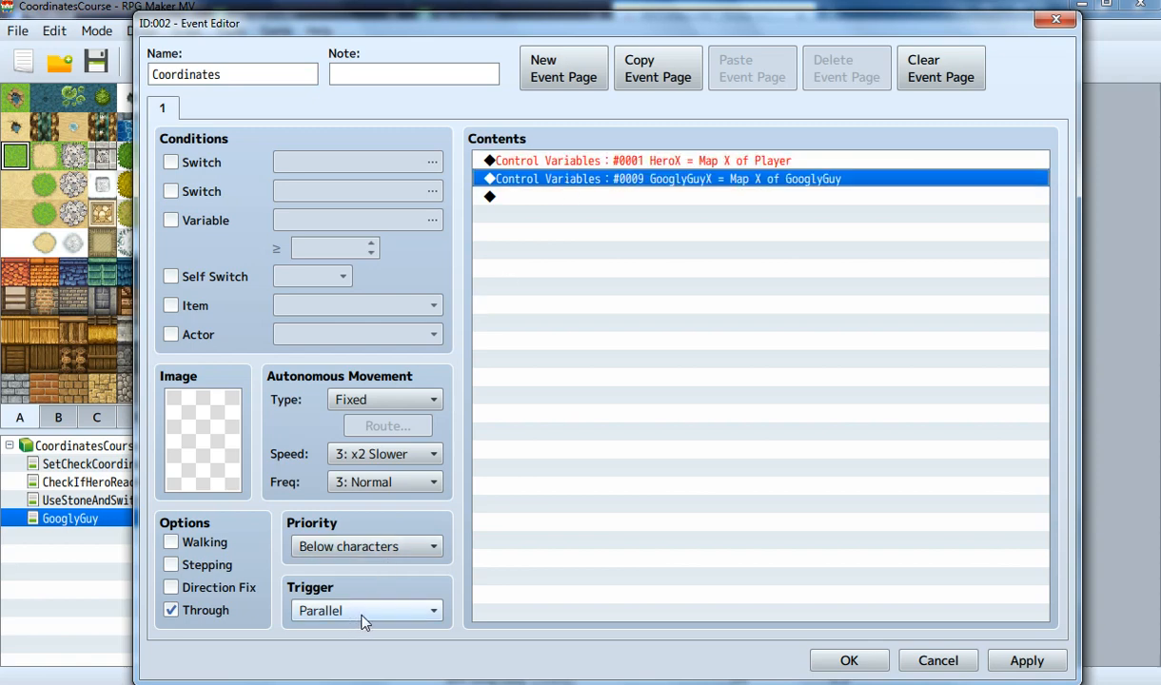
{"action": "left_click", "coordinate": [547, 163]}
{"action": "left_click", "coordinate": [549, 181]}
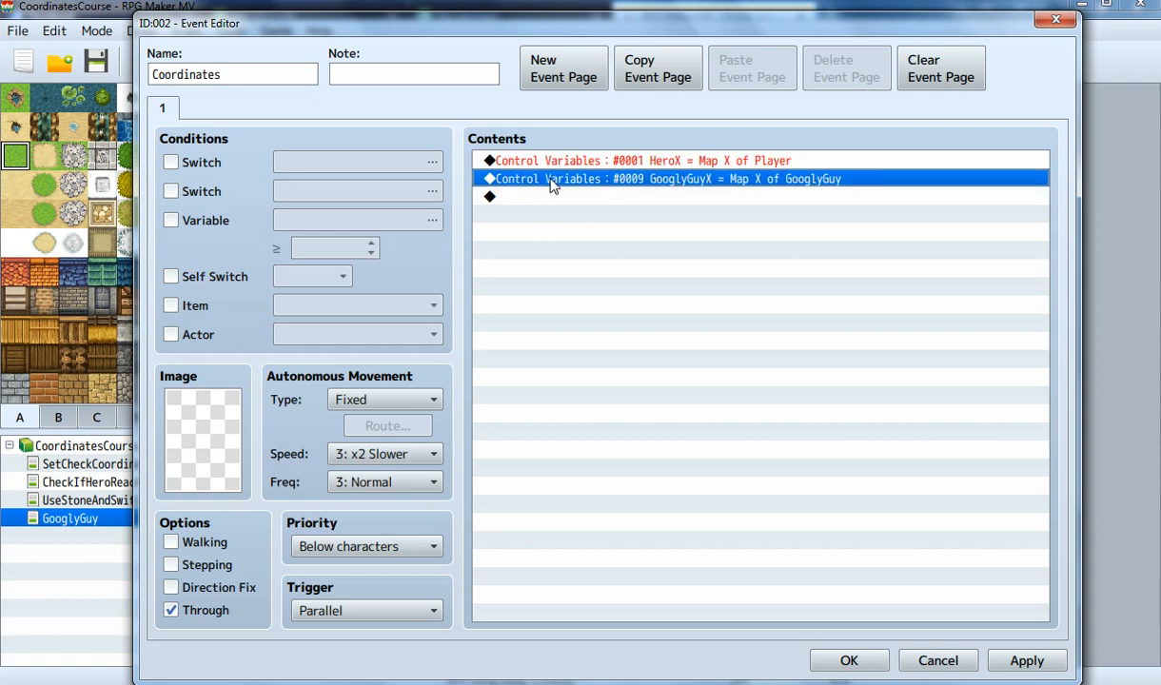
{"action": "left_click", "coordinate": [550, 159]}
{"action": "left_click", "coordinate": [550, 178]}
{"action": "left_click", "coordinate": [530, 162]}
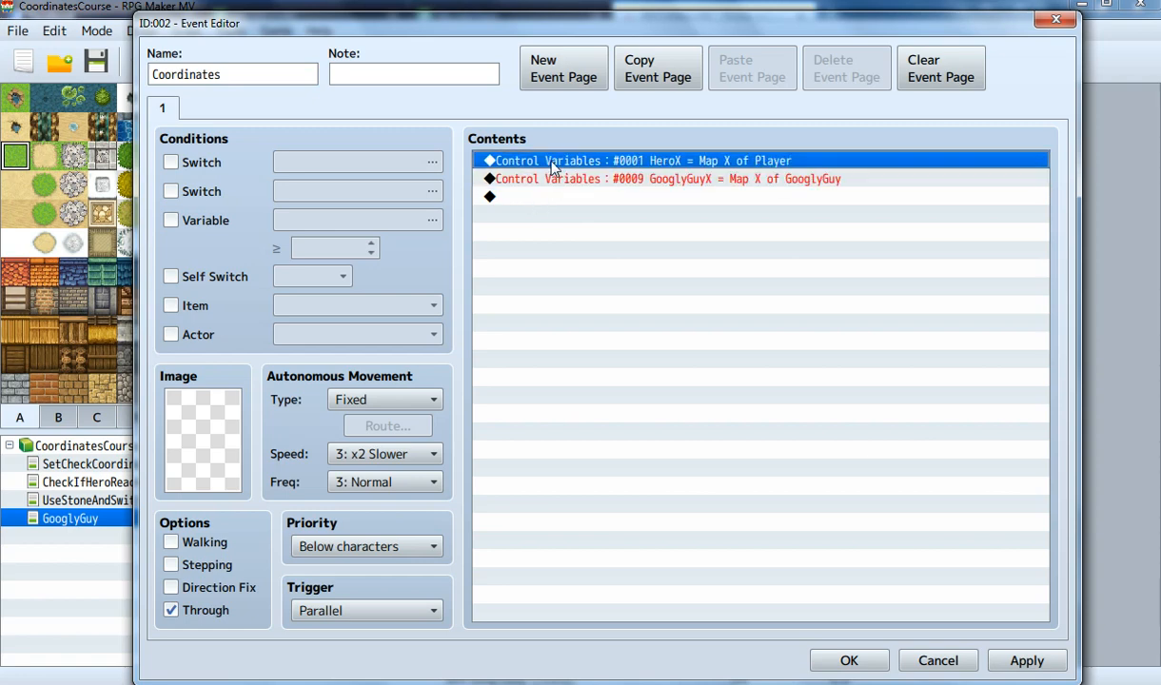
{"action": "left_click", "coordinate": [555, 183]}
{"action": "left_click", "coordinate": [533, 162]}
Step: Add a Conditional Branch below the GooglyGuyX command that compares the variable HeroX with the variable 0009 GooglyGuyX
{"action": "left_click", "coordinate": [556, 202]}
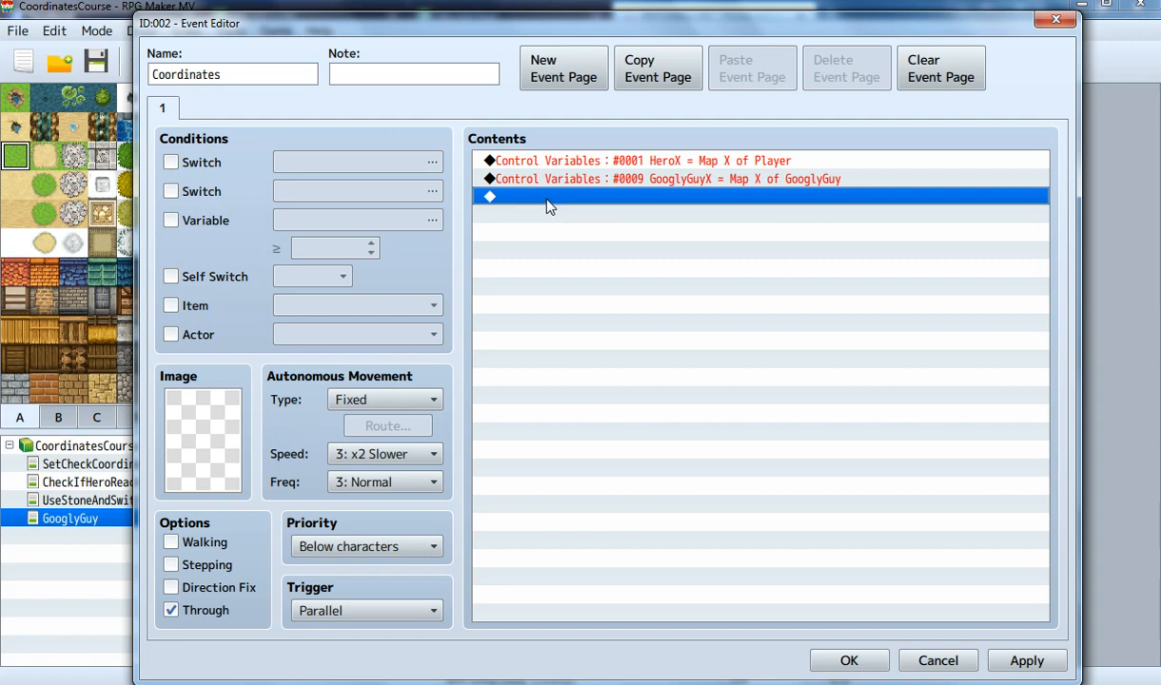
{"action": "double_click", "coordinate": [549, 197]}
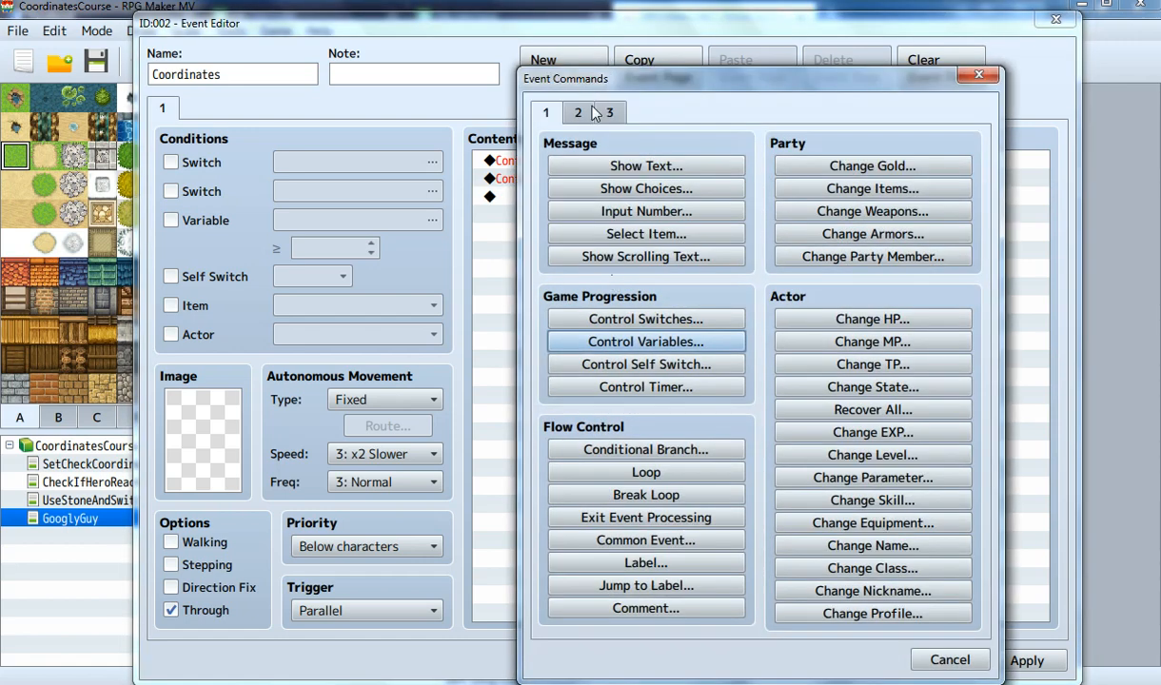
{"action": "left_click", "coordinate": [617, 447]}
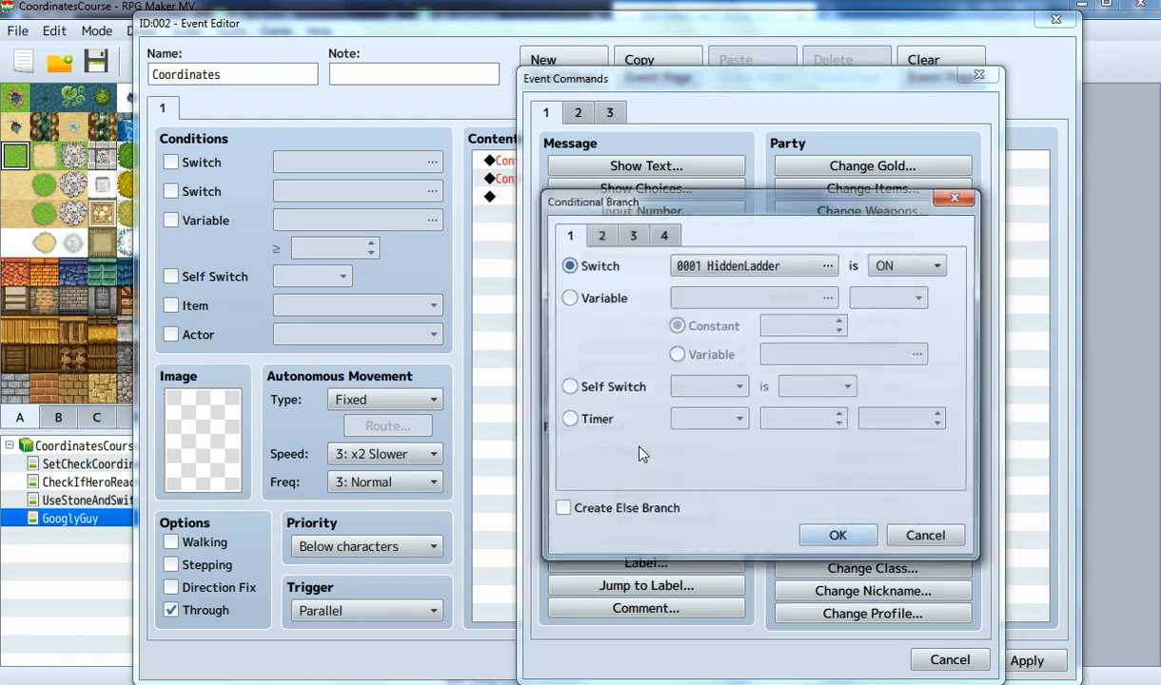
{"action": "left_click", "coordinate": [595, 297]}
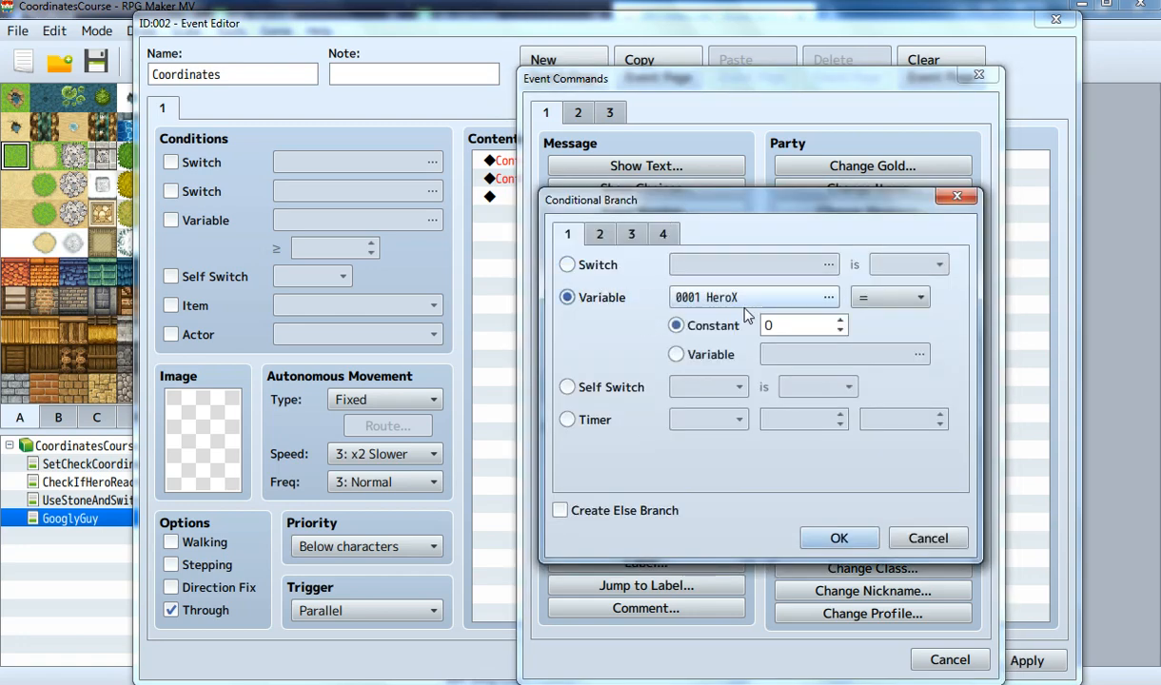
{"action": "left_click", "coordinate": [677, 354]}
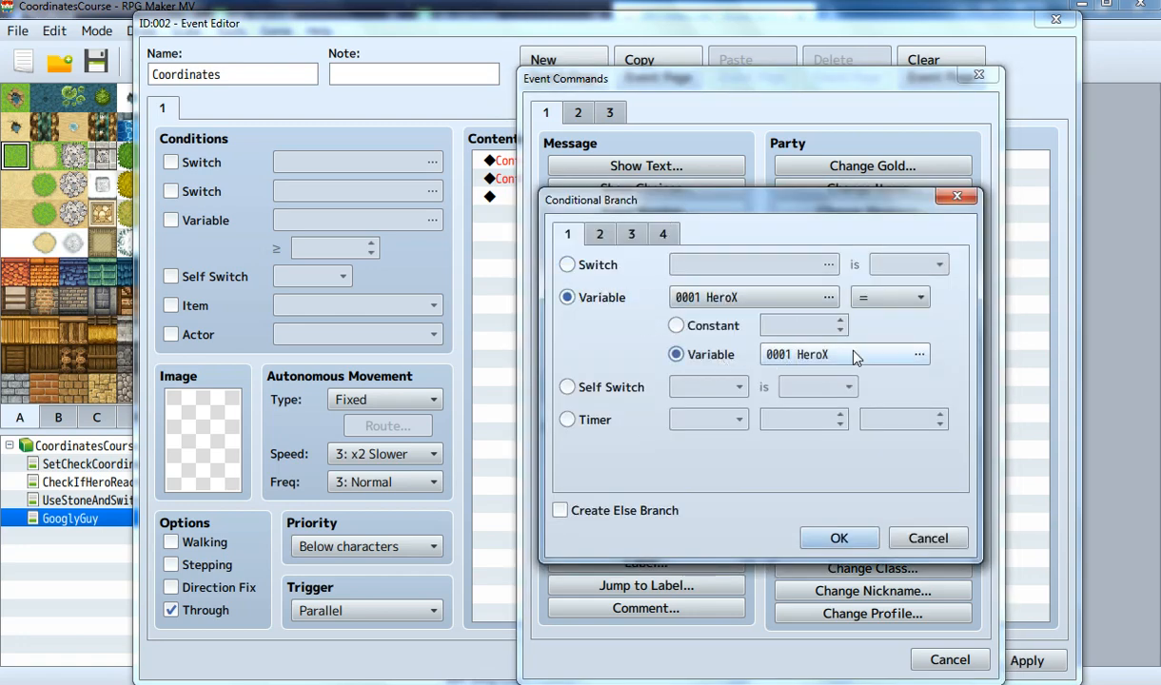
{"action": "left_click", "coordinate": [824, 354]}
{"action": "left_click", "coordinate": [824, 325]}
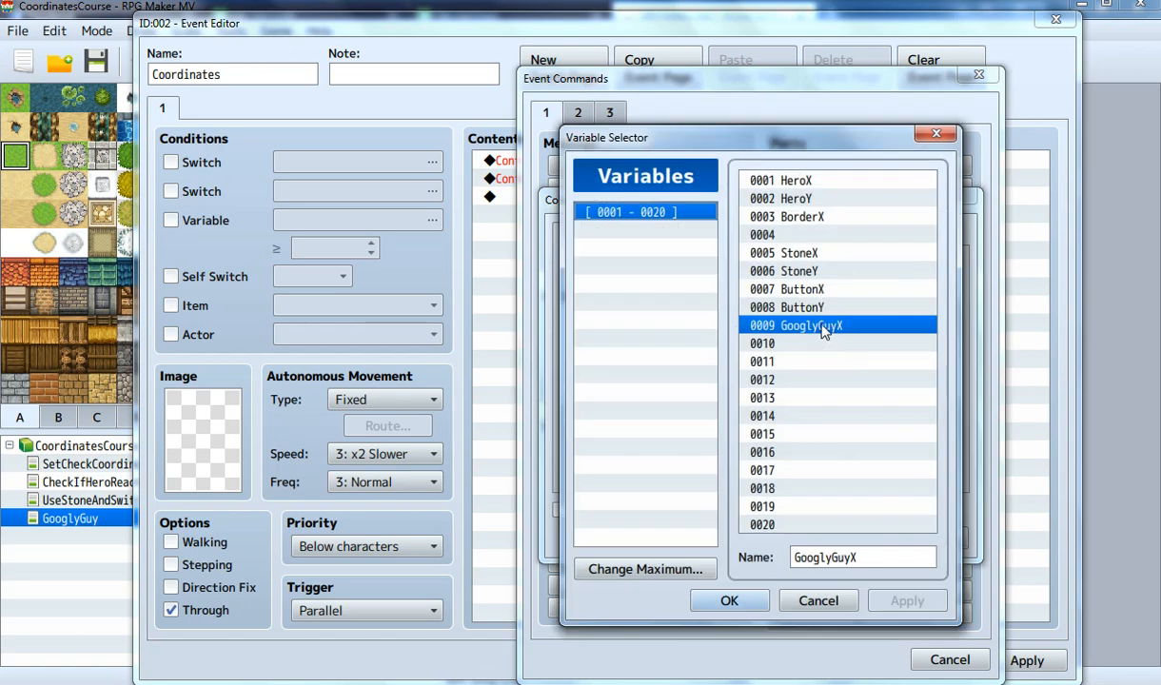
{"action": "double_click", "coordinate": [824, 327]}
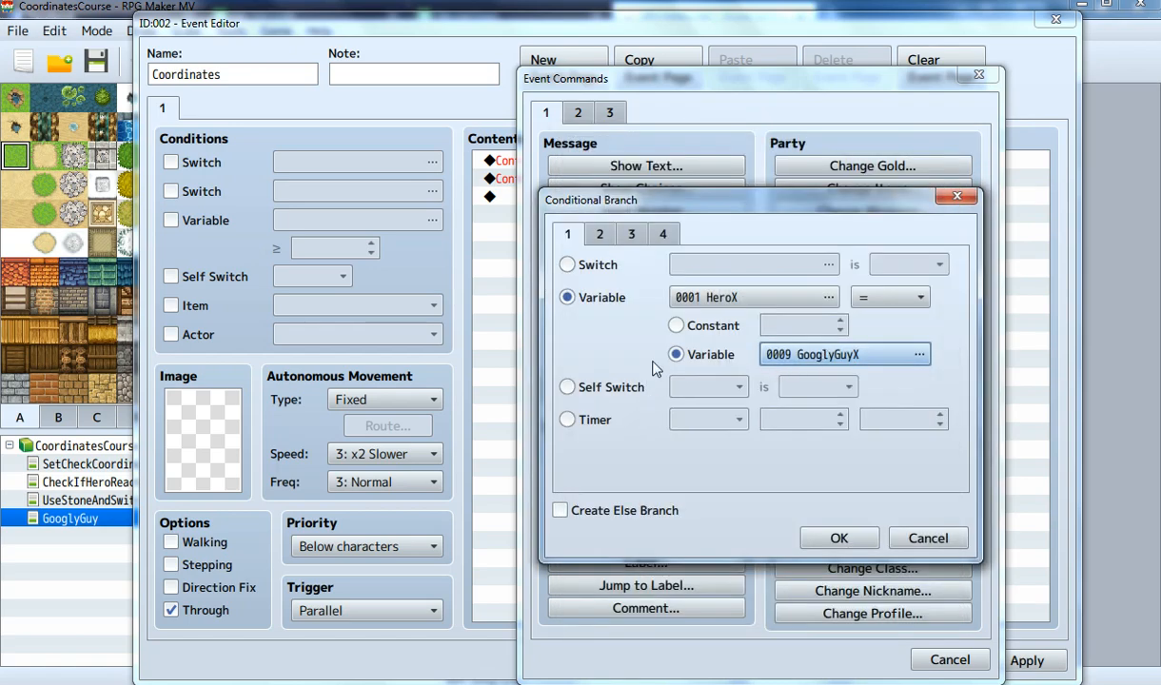
Step: Set the branch's comparison to > with an Else branch, and save both the command and the Coordinates event
{"action": "left_click", "coordinate": [885, 298]}
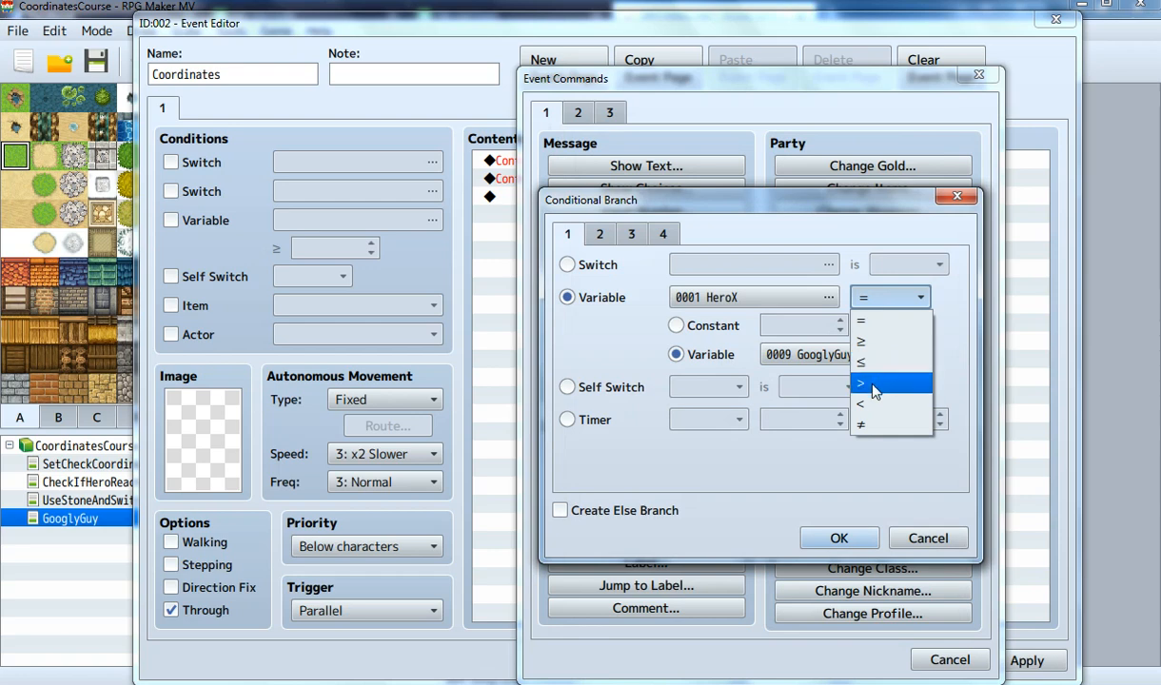
{"action": "left_click", "coordinate": [873, 384]}
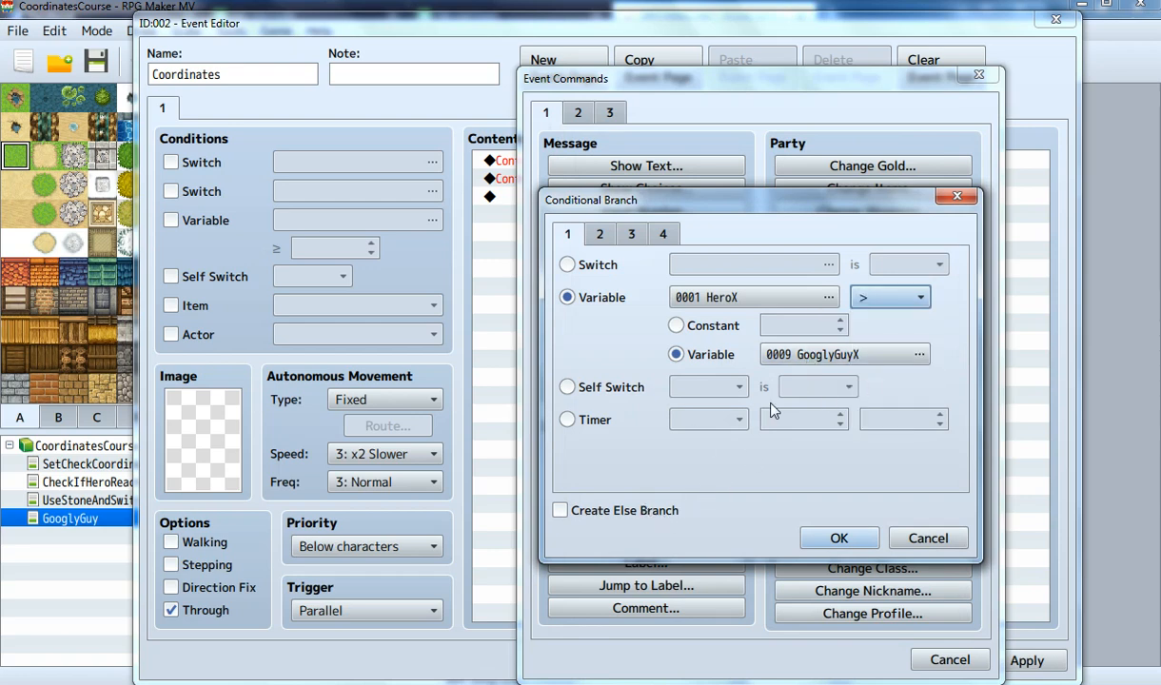
{"action": "left_click", "coordinate": [561, 510]}
{"action": "left_click", "coordinate": [838, 538]}
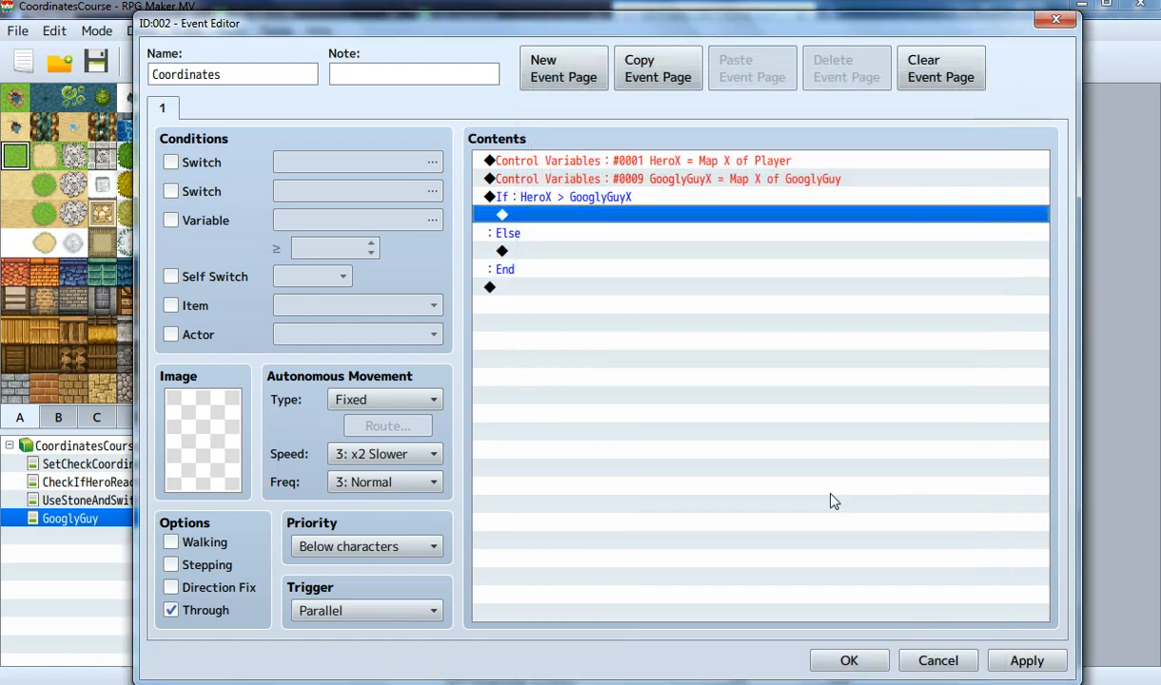
{"action": "left_click", "coordinate": [845, 657]}
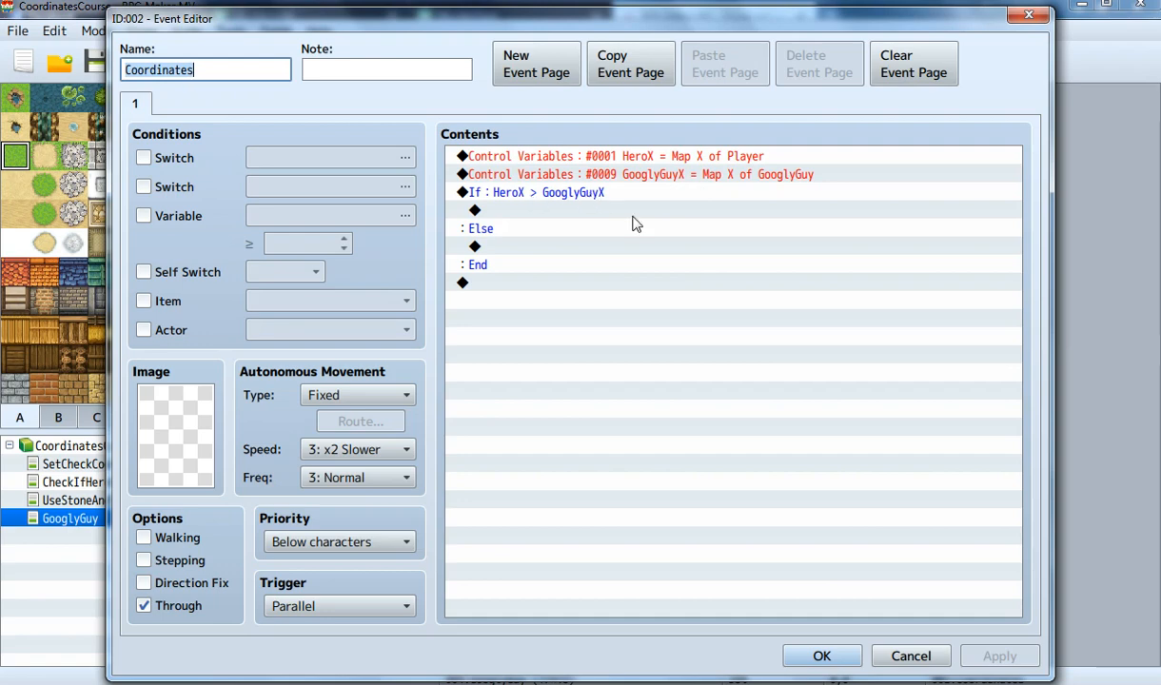
{"action": "left_click", "coordinate": [820, 655]}
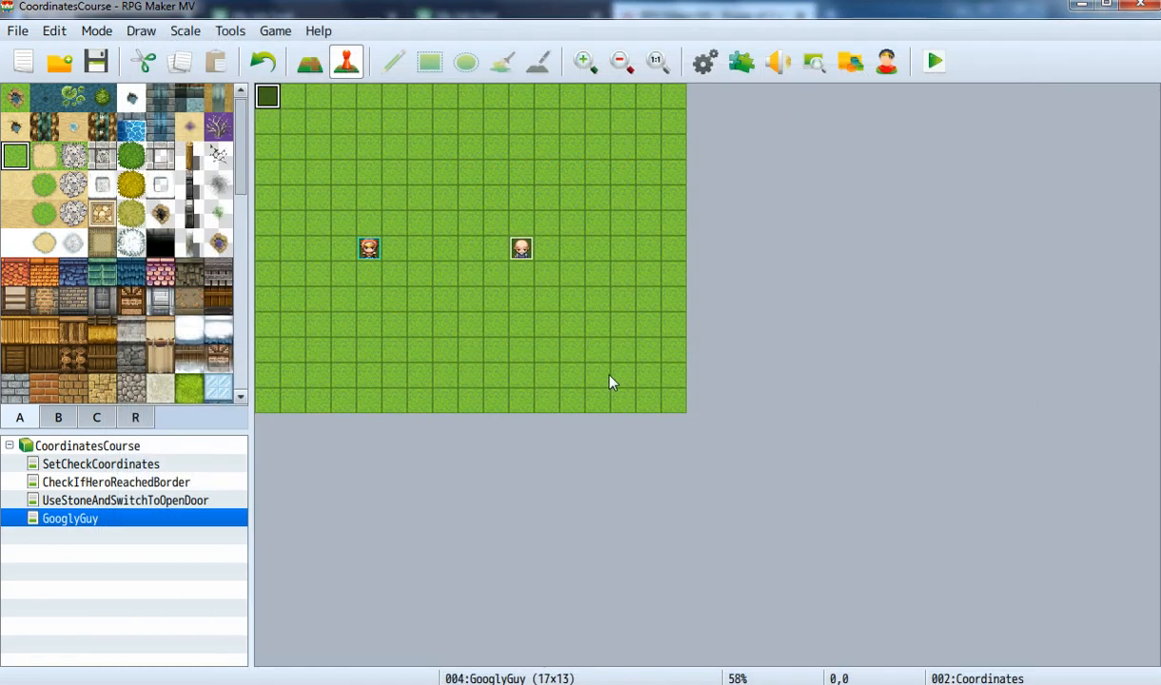
Step: Move the player's starting position to tile 8,6, try it at tile 9,12, and undo that last move
{"action": "left_click_drag", "start_coordinate": [368, 245], "coordinate": [481, 253]}
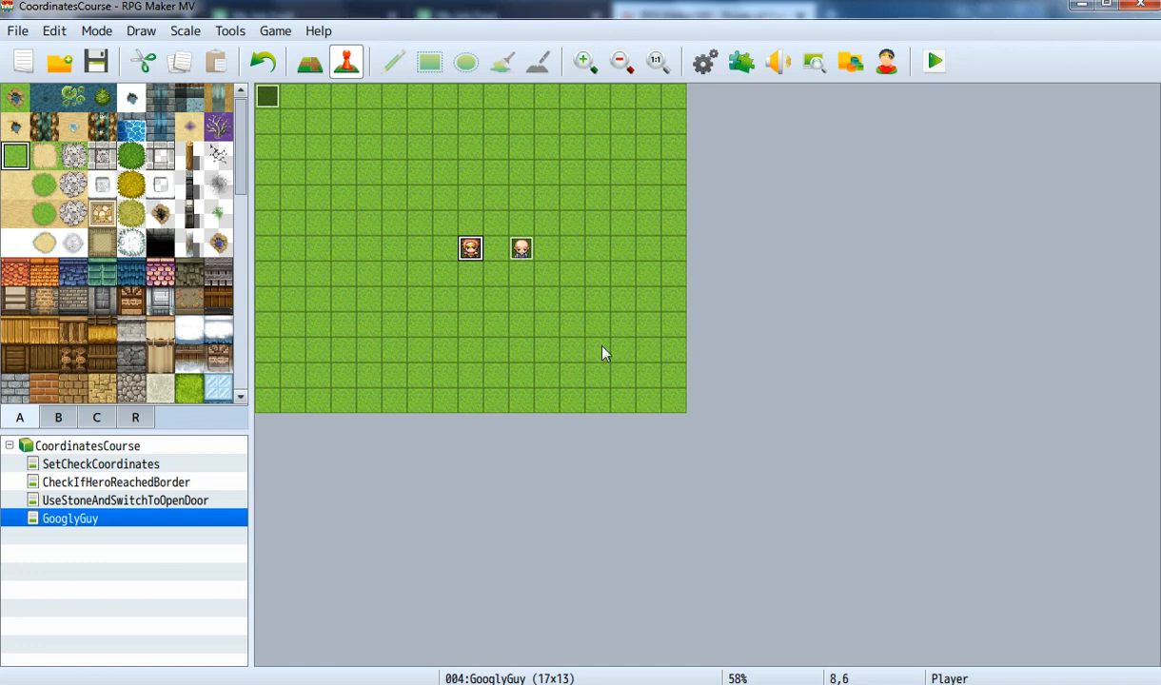
{"action": "left_click", "coordinate": [523, 249]}
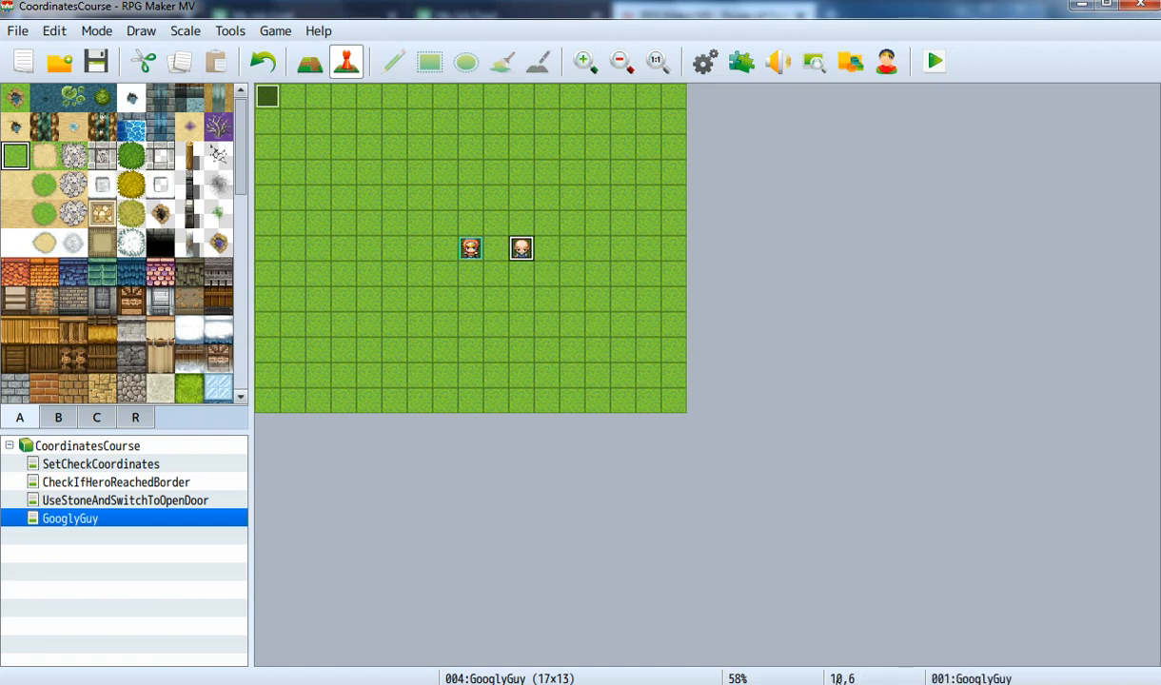
{"action": "left_click", "coordinate": [474, 253]}
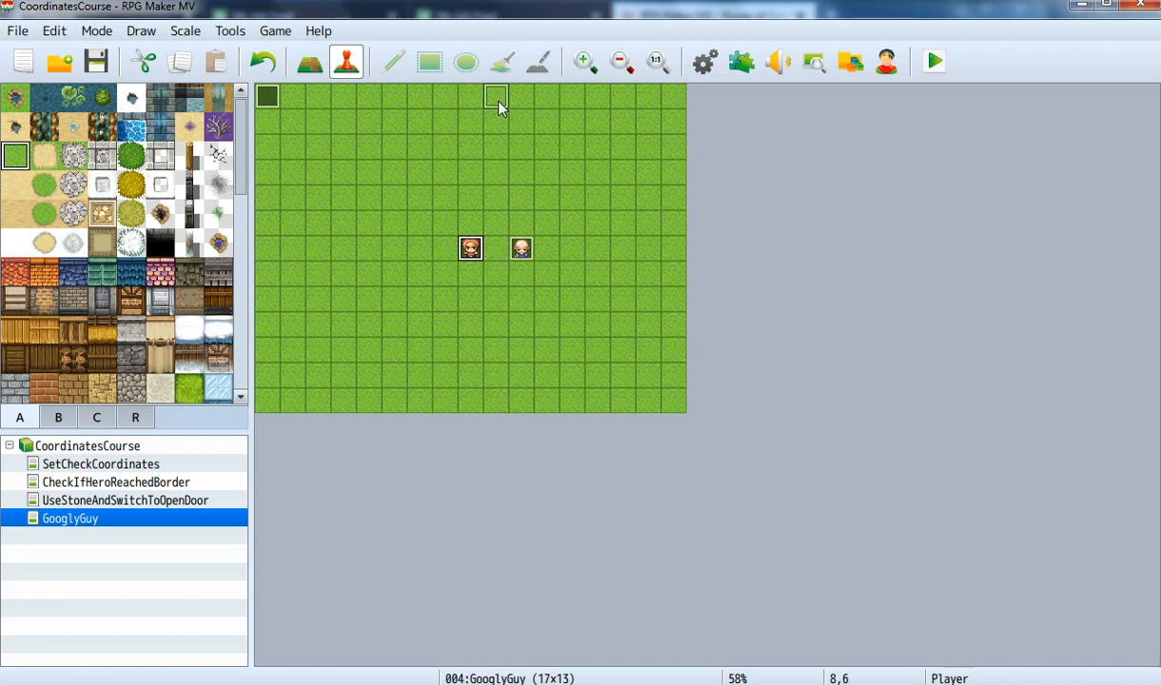
{"action": "left_click_drag", "start_coordinate": [470, 248], "coordinate": [496, 399]}
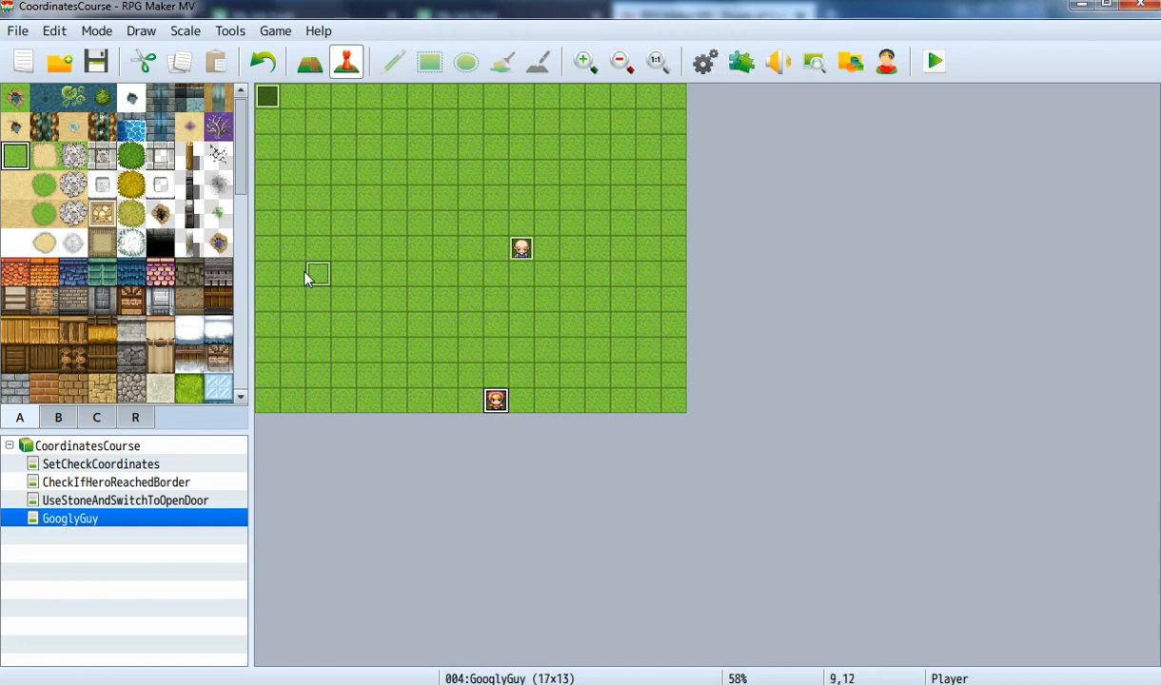
{"action": "key", "text": "ctrl+z"}
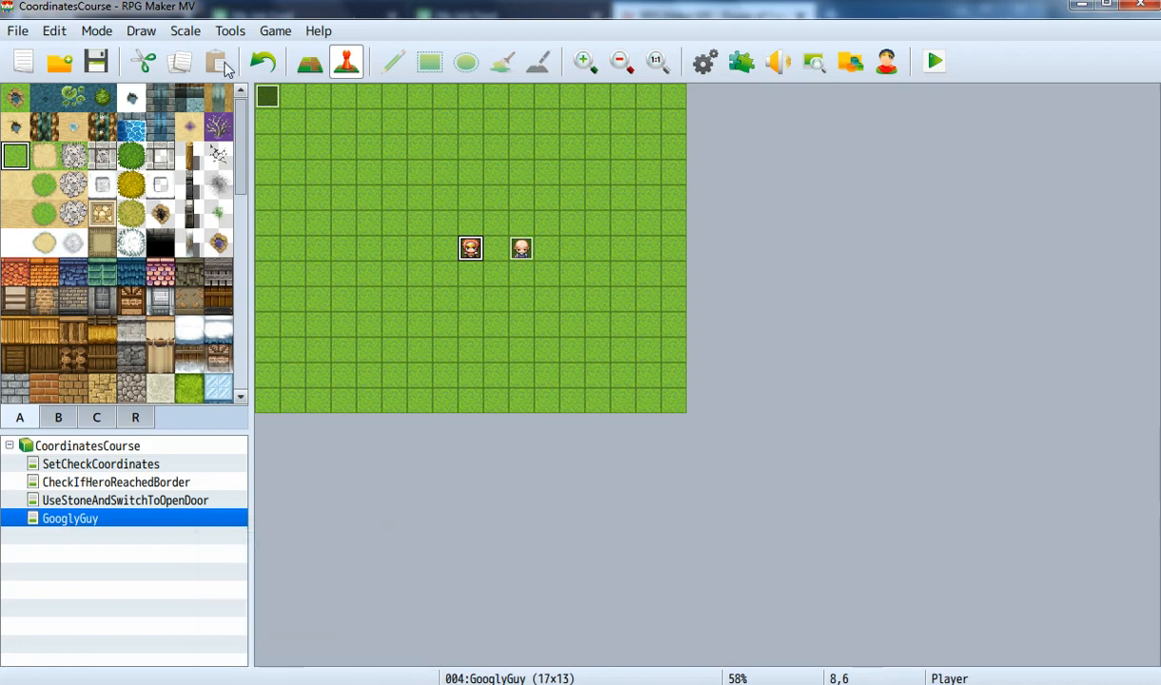
Step: Change the Coordinates event's conditional branch to HeroX < GooglyGuyX and save the event
{"action": "double_click", "coordinate": [470, 249]}
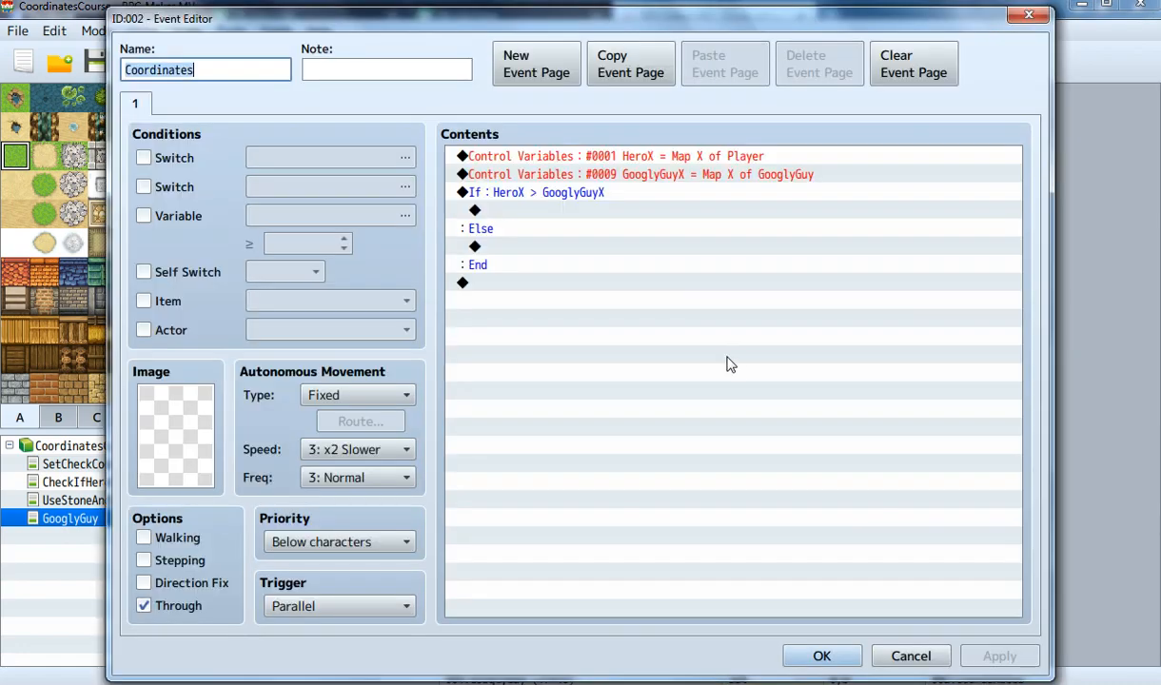
{"action": "left_click", "coordinate": [601, 194]}
{"action": "right_click", "coordinate": [603, 198]}
{"action": "left_click", "coordinate": [625, 232]}
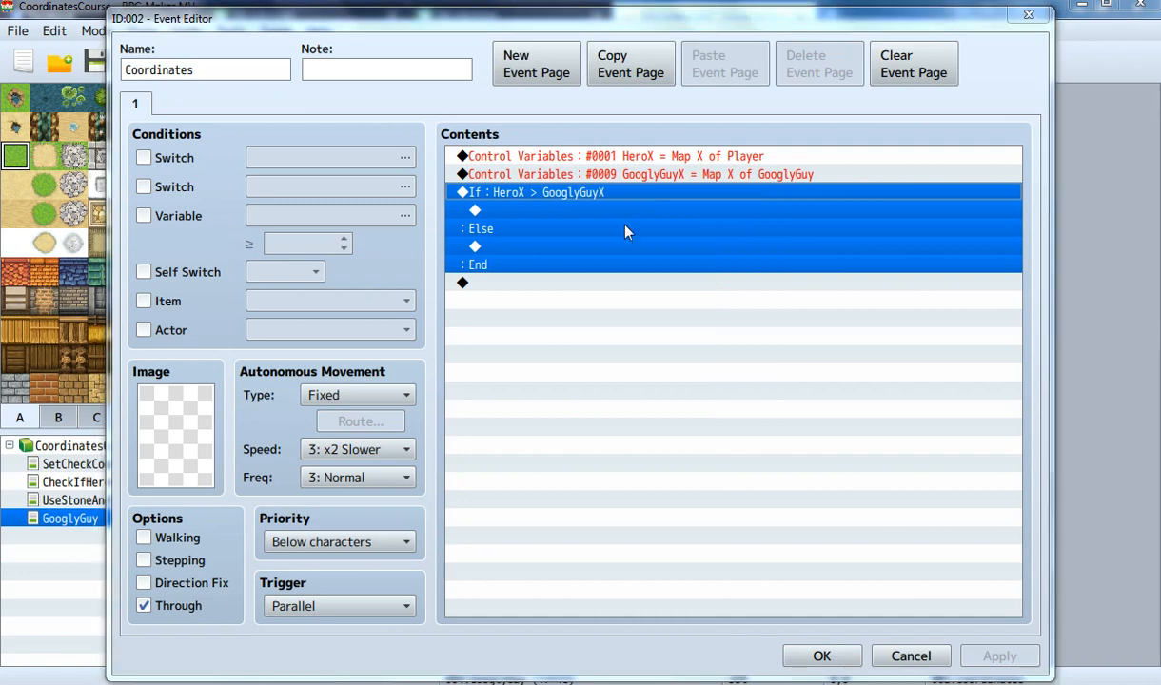
{"action": "left_click", "coordinate": [861, 294]}
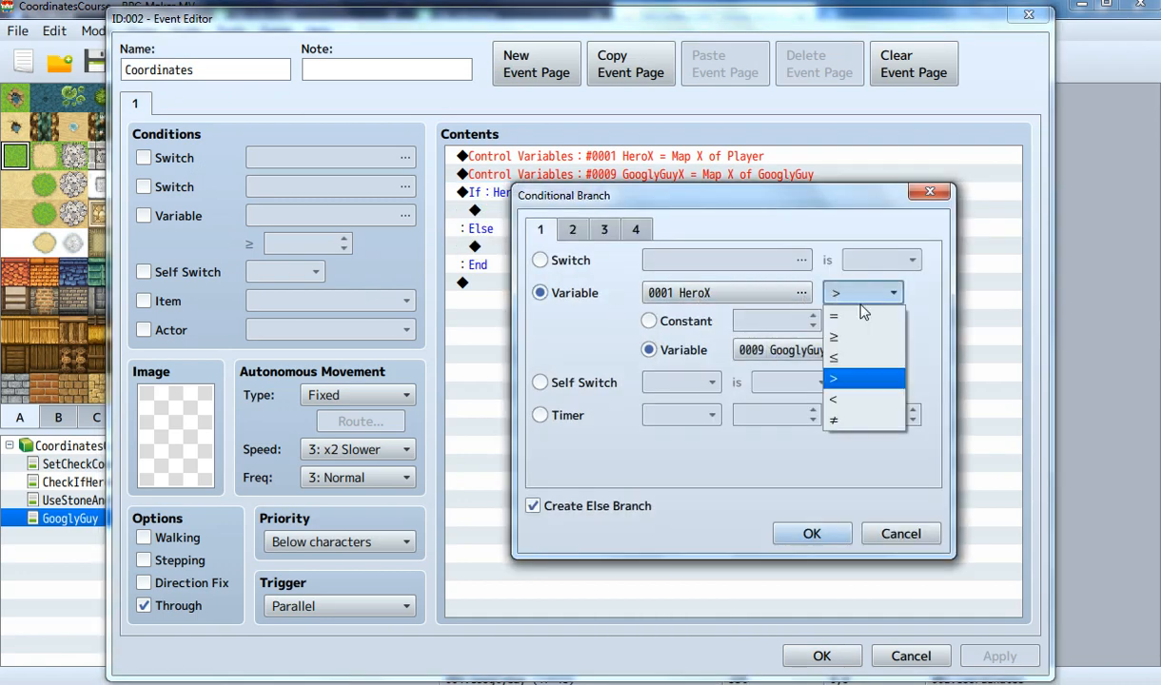
{"action": "left_click", "coordinate": [845, 399]}
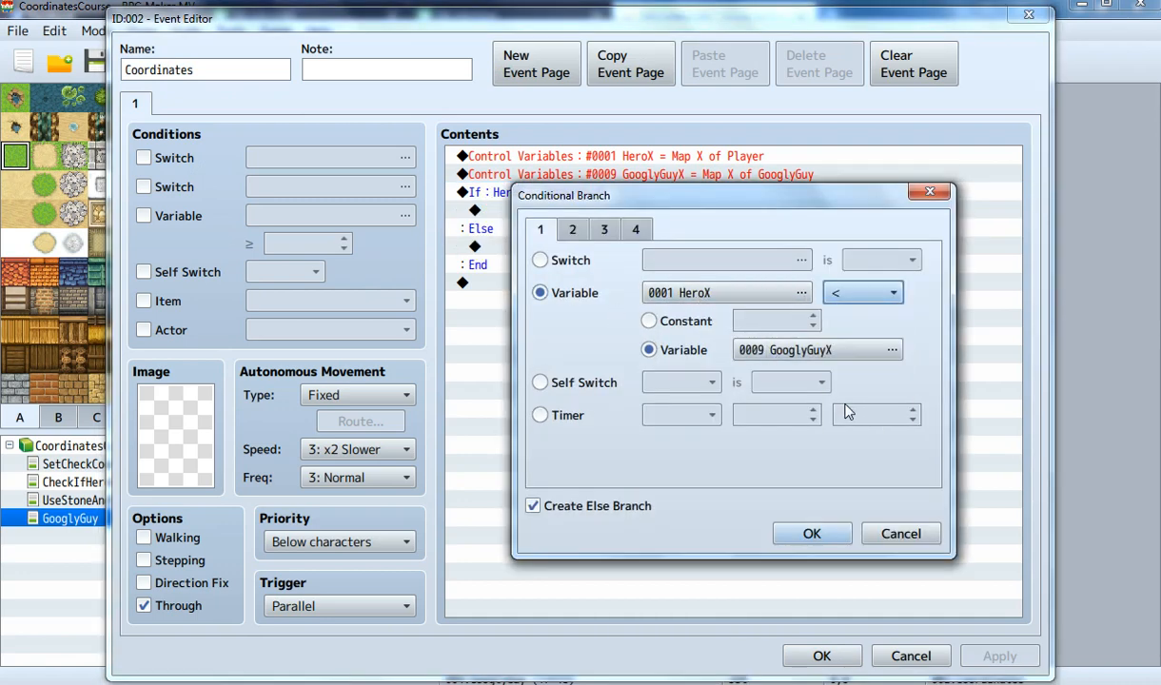
{"action": "left_click", "coordinate": [811, 534]}
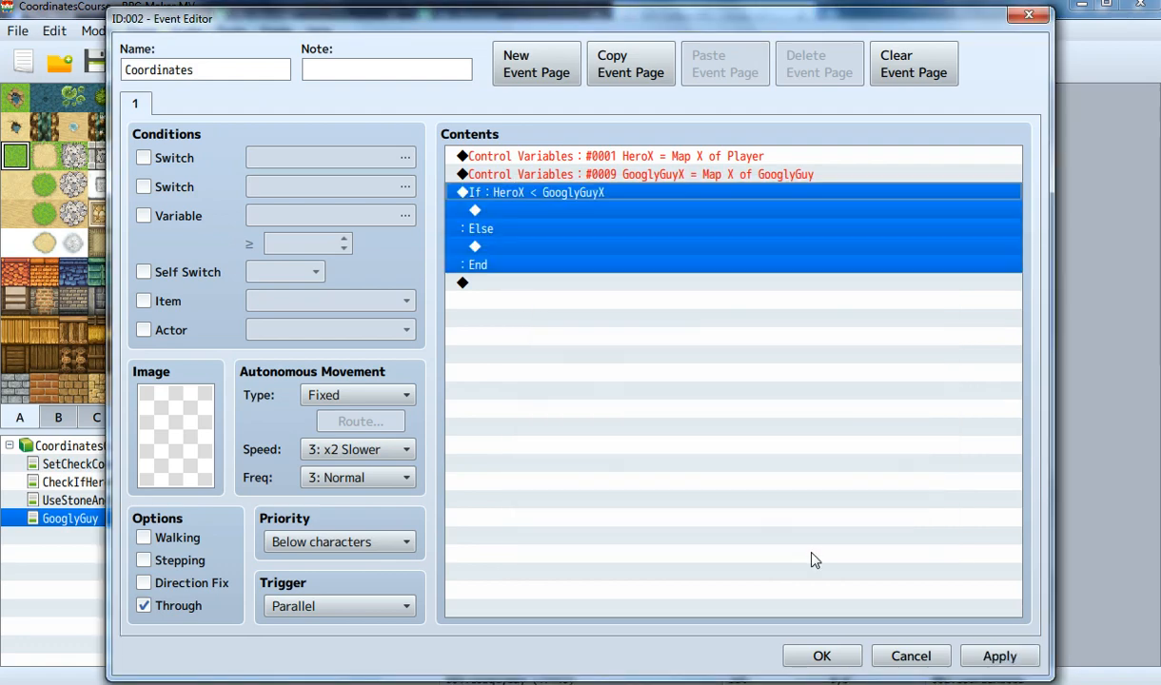
{"action": "left_click", "coordinate": [818, 656]}
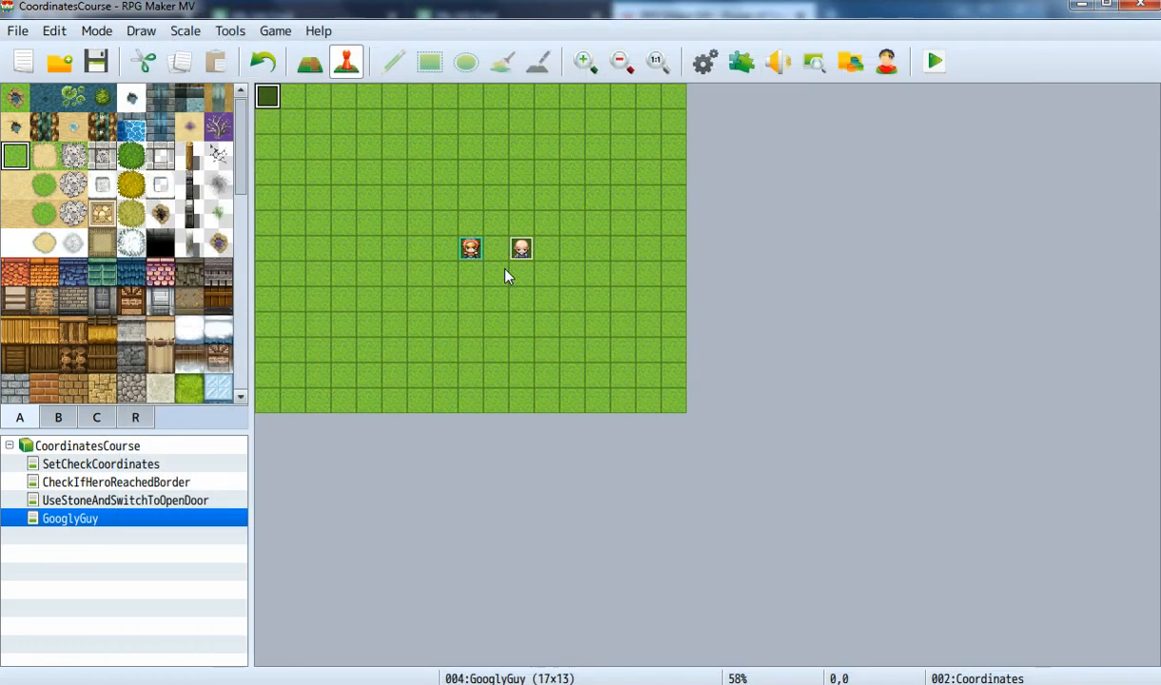
Step: Move the player's starting position to tile 9,0 in the map's top row and select the GooglyGuy event
{"action": "left_click", "coordinate": [475, 250]}
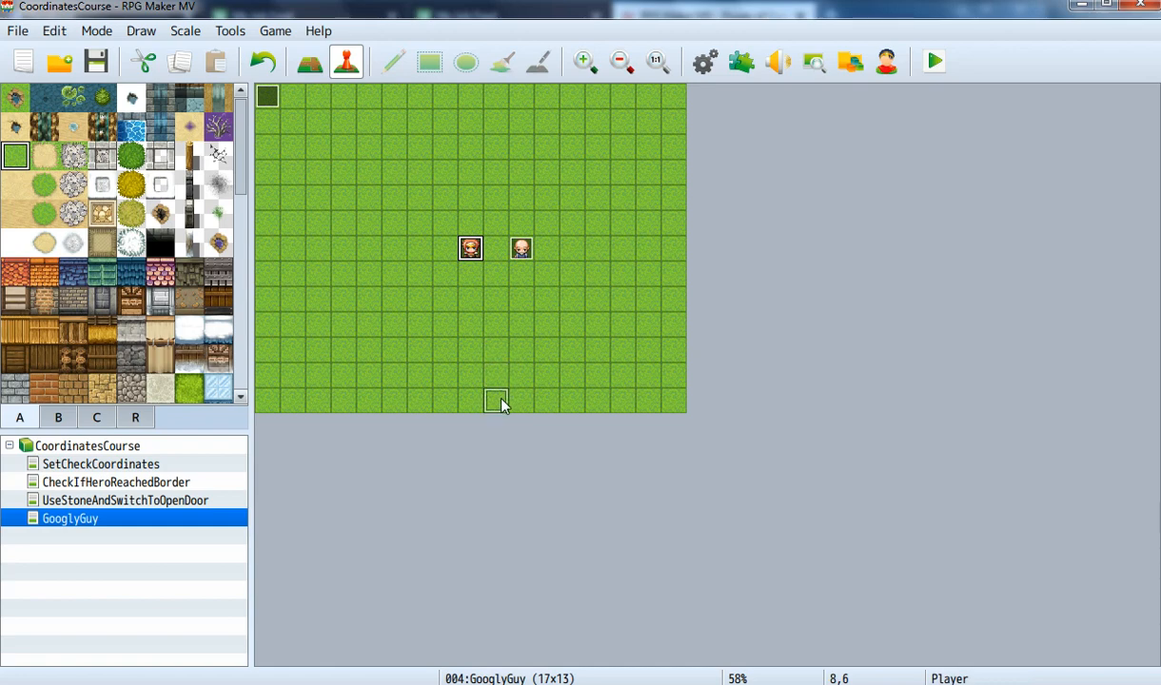
{"action": "left_click_drag", "start_coordinate": [472, 246], "coordinate": [500, 98]}
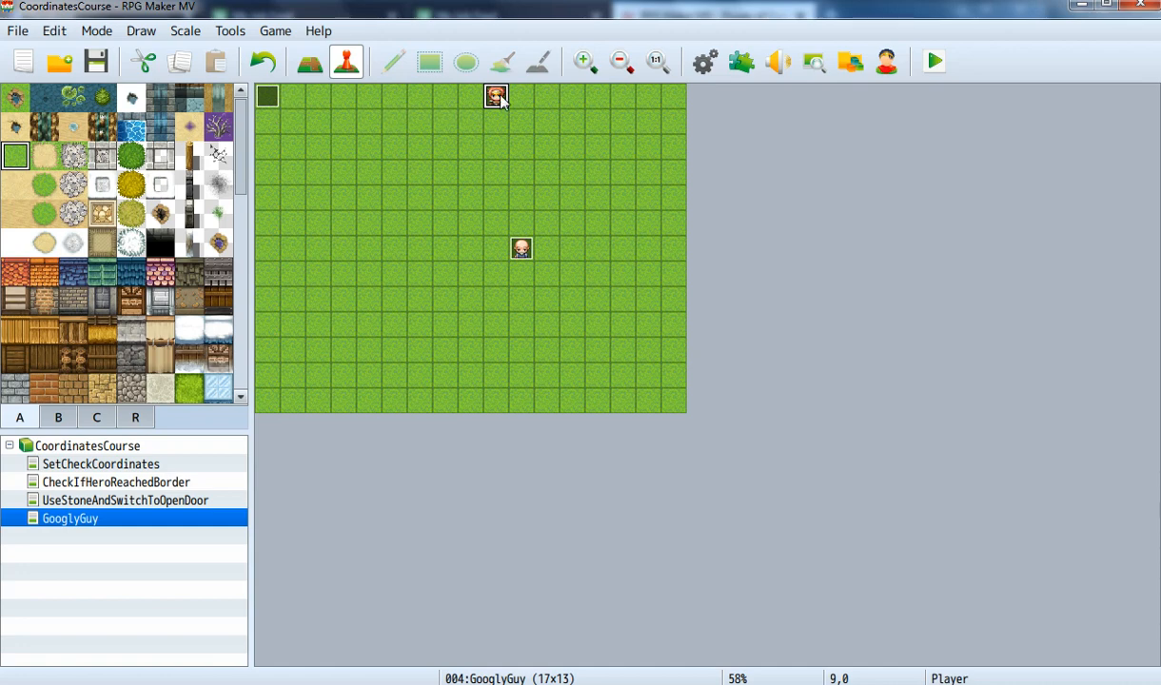
{"action": "left_click", "coordinate": [520, 249]}
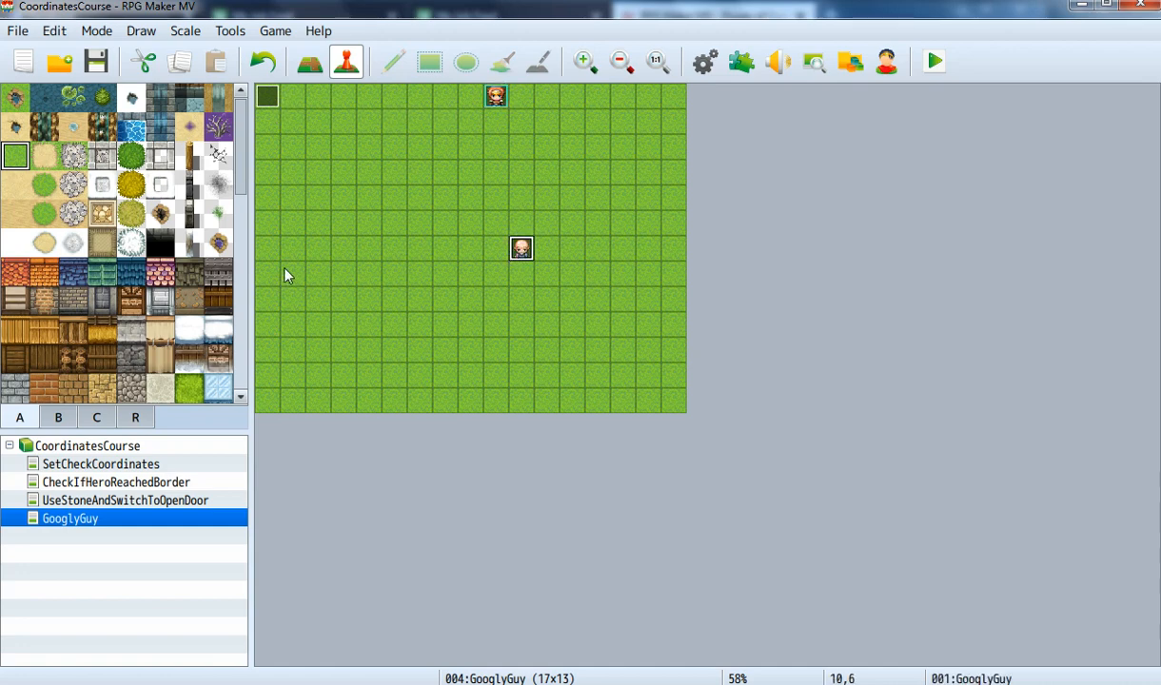
Step: Insert a Set Movement Route command inside the HeroX < GooglyGuyX branch of the Coordinates event
{"action": "double_click", "coordinate": [267, 95]}
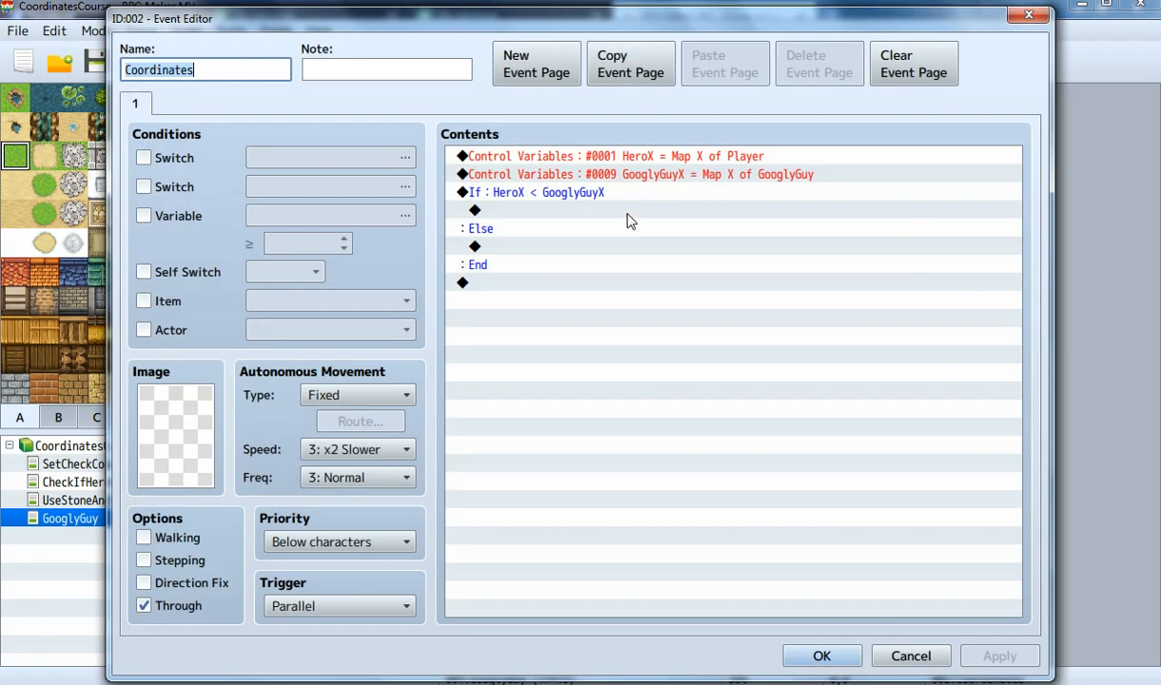
{"action": "left_click", "coordinate": [575, 194]}
{"action": "left_click", "coordinate": [570, 213]}
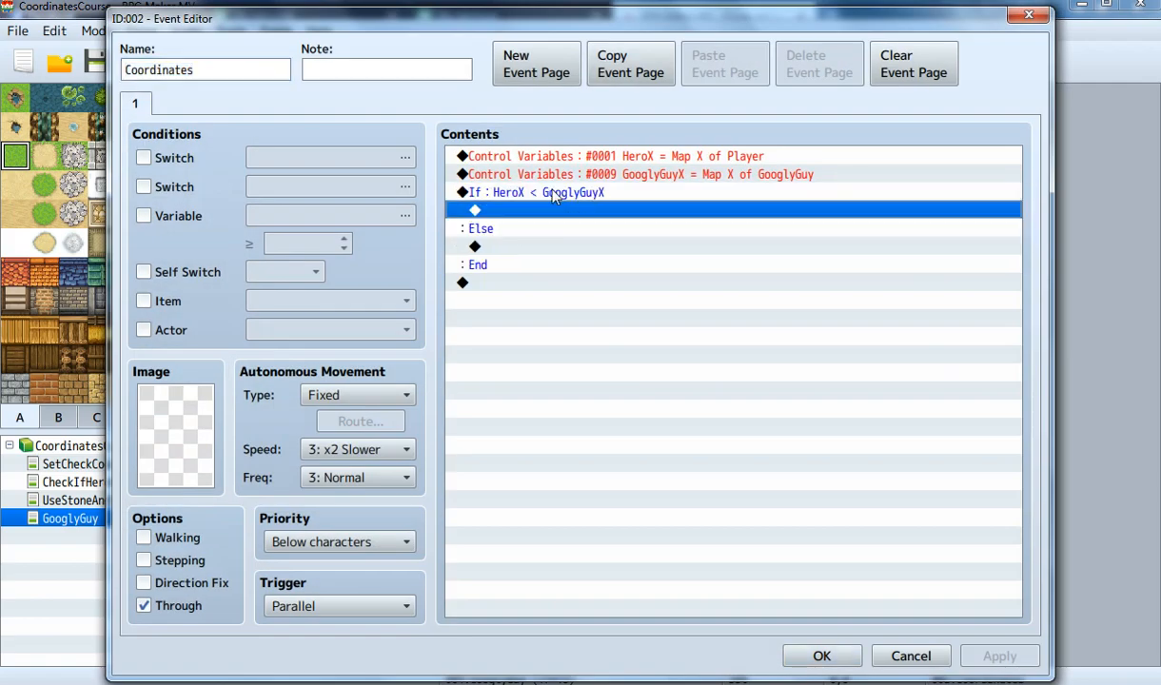
{"action": "left_click", "coordinate": [549, 193]}
{"action": "left_click", "coordinate": [549, 209]}
{"action": "right_click", "coordinate": [549, 210]}
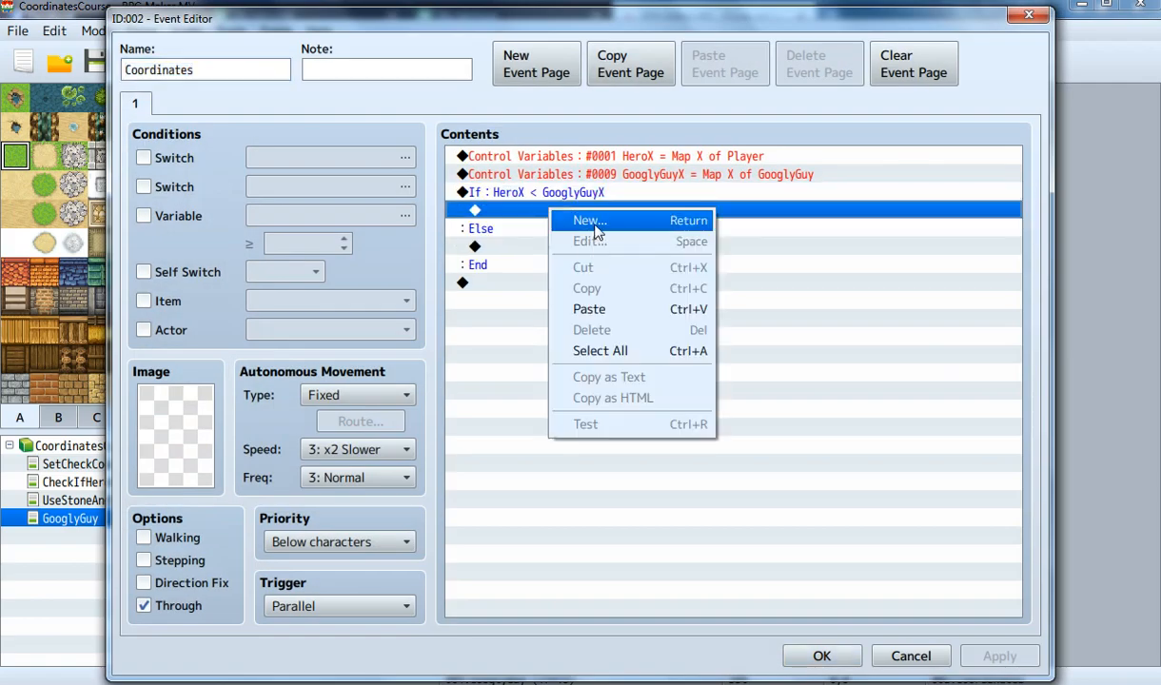
{"action": "left_click", "coordinate": [590, 221]}
{"action": "left_click", "coordinate": [552, 109]}
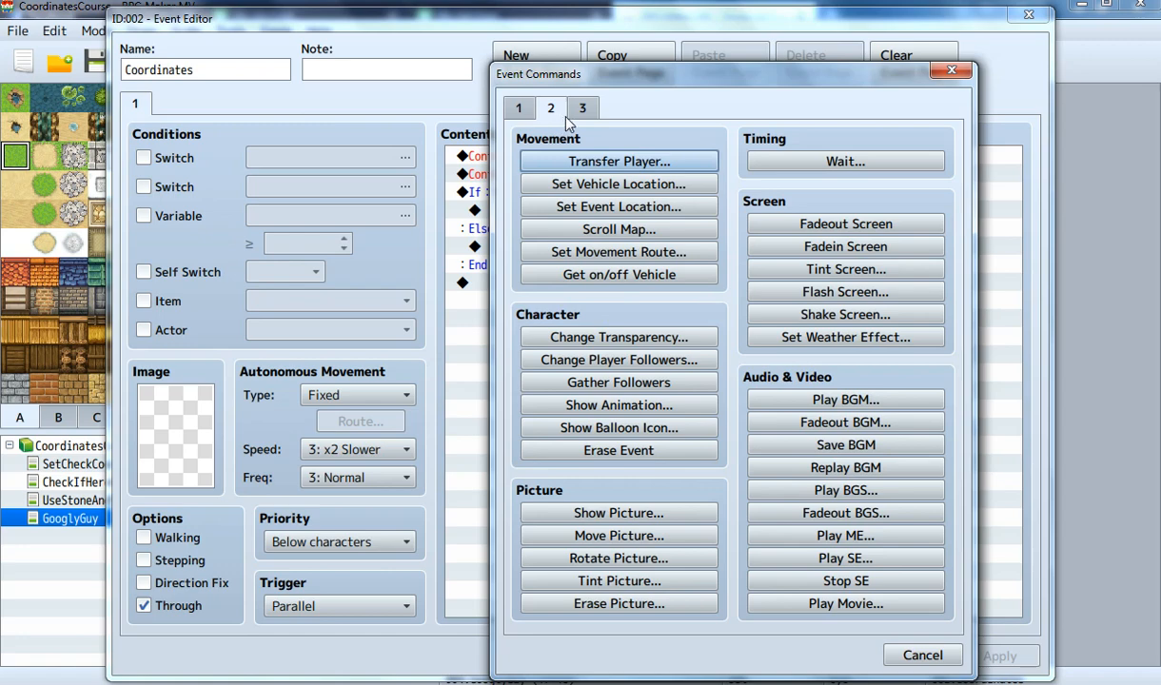
{"action": "left_click", "coordinate": [609, 252]}
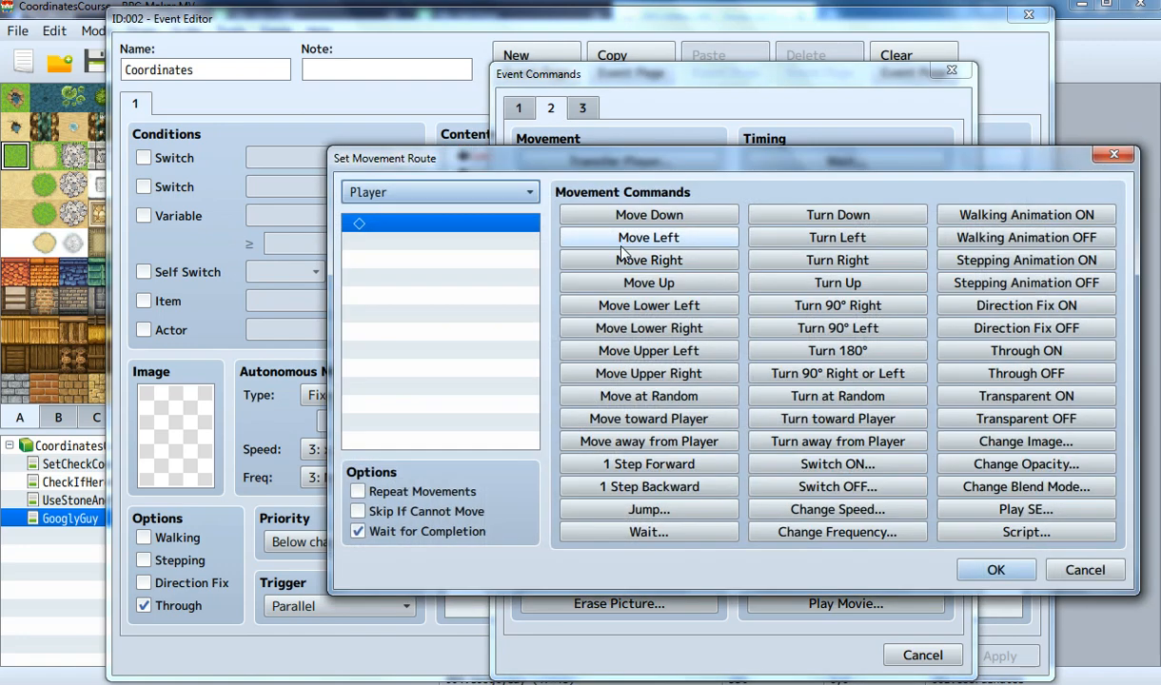
Step: Make the movement route apply to GooglyGuy with a Turn Left command, save it, and select the whole conditional branch
{"action": "left_click", "coordinate": [404, 186]}
{"action": "left_click", "coordinate": [385, 257]}
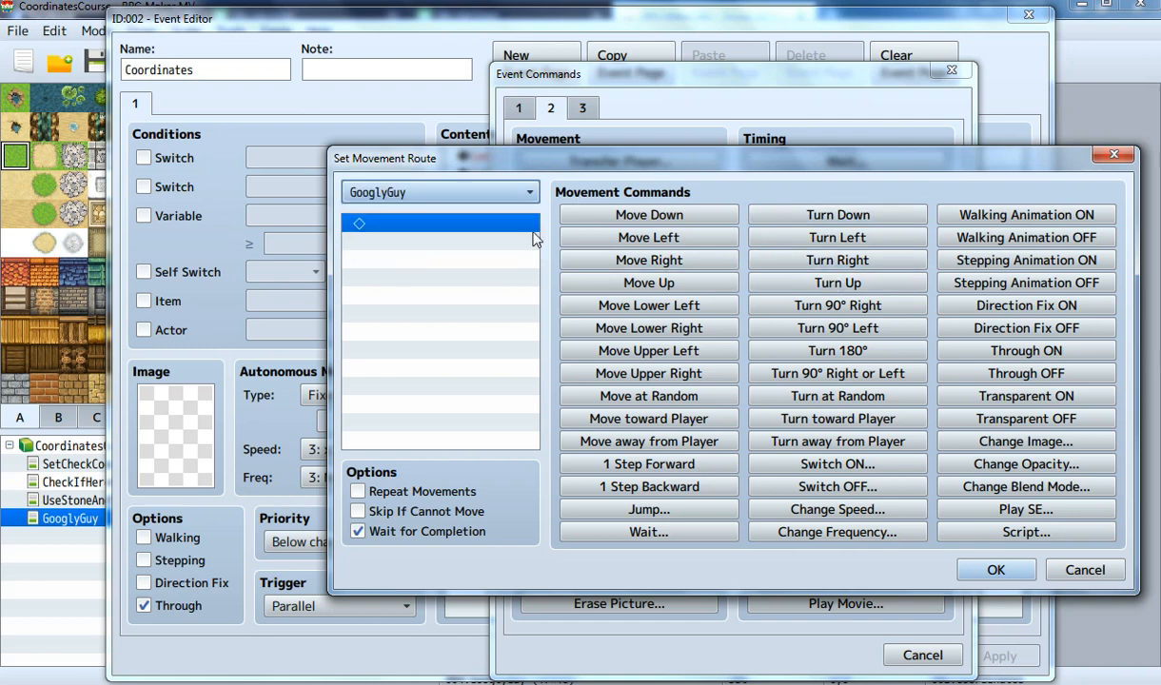
{"action": "left_click", "coordinate": [836, 238]}
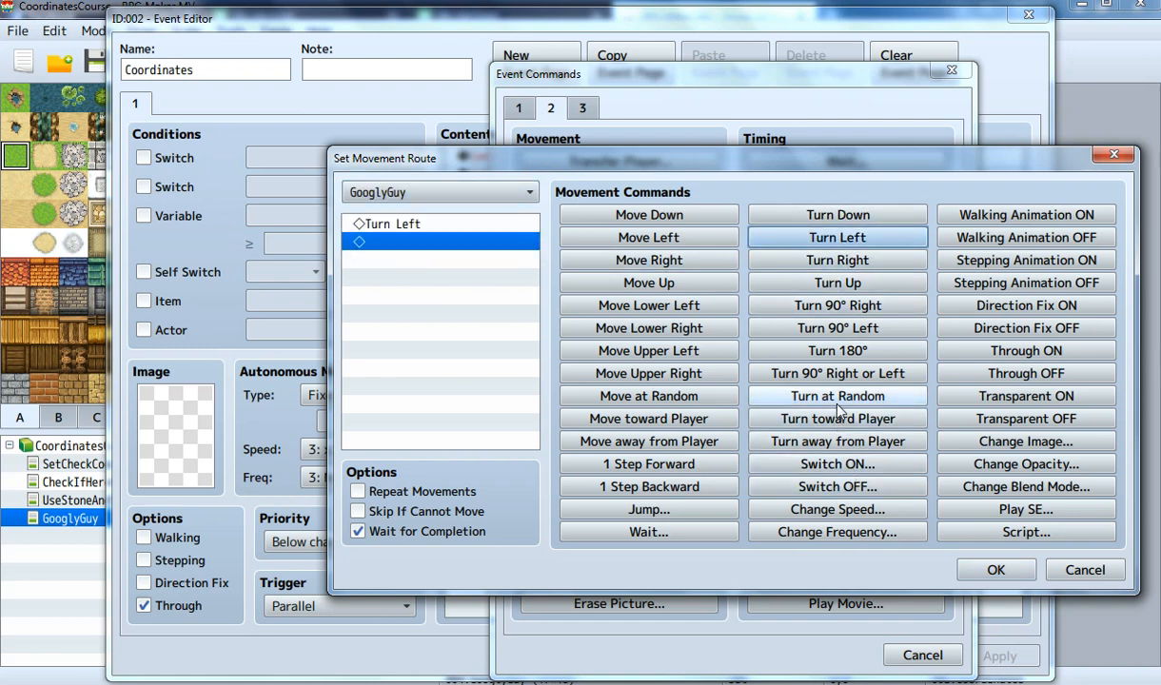
{"action": "left_click", "coordinate": [992, 571]}
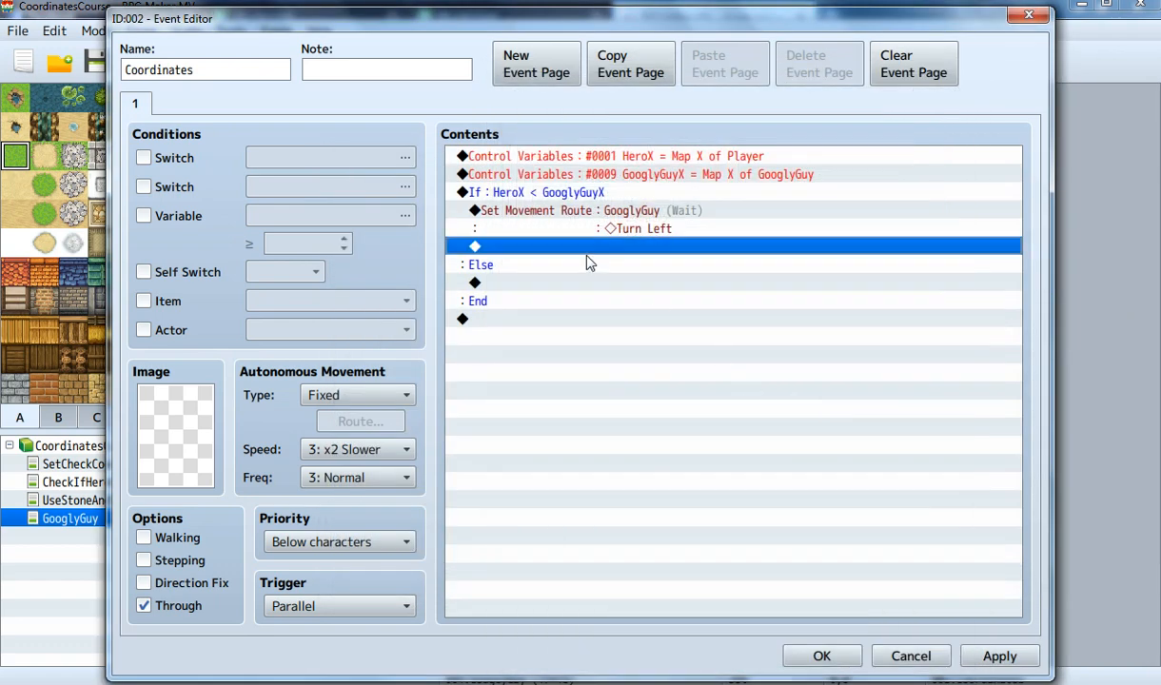
{"action": "left_click", "coordinate": [554, 192]}
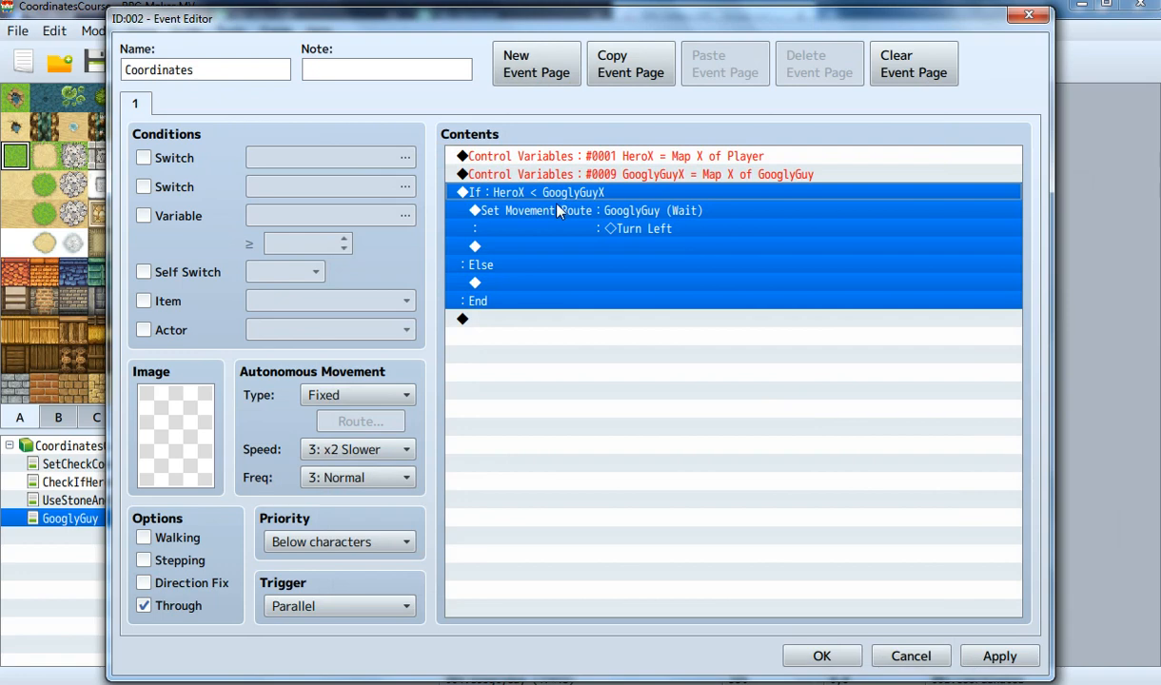
Step: Copy the HeroX < GooglyGuyX conditional branch and paste it into that branch's Else section
{"action": "right_click", "coordinate": [556, 200]}
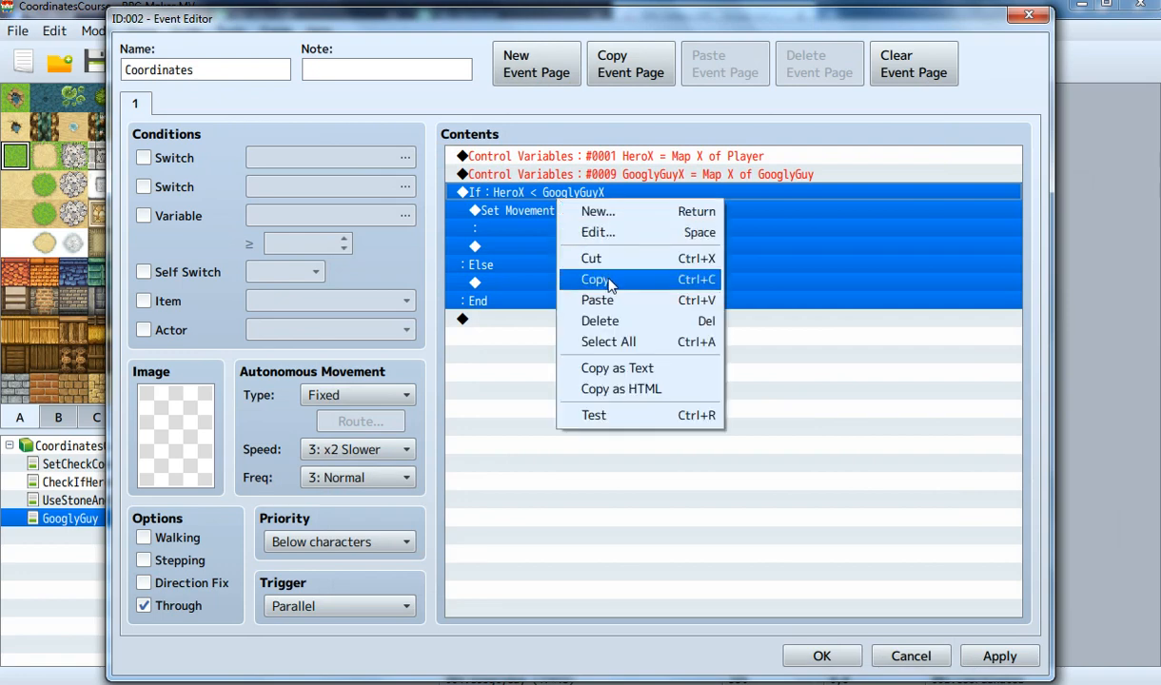
{"action": "left_click", "coordinate": [584, 275]}
{"action": "left_click", "coordinate": [488, 299]}
{"action": "left_click", "coordinate": [480, 282]}
{"action": "right_click", "coordinate": [480, 283]}
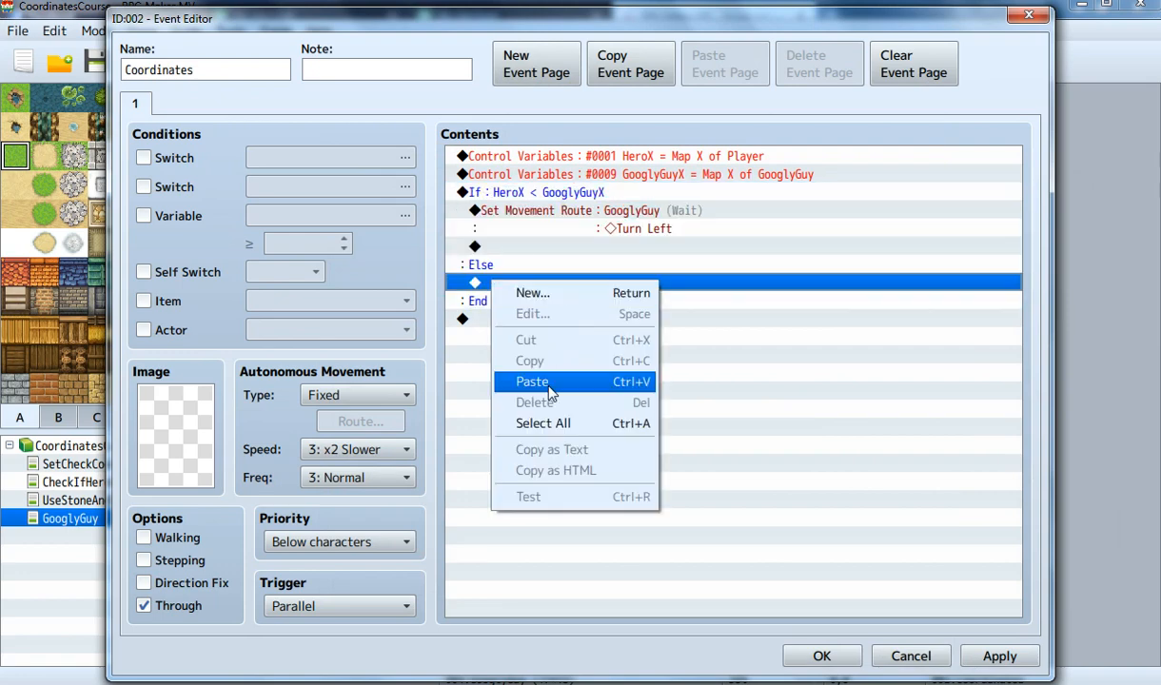
{"action": "left_click", "coordinate": [509, 380]}
Step: Change the nested conditional branch to HeroX > GooglyGuyX, without an Else branch
{"action": "left_click", "coordinate": [531, 284]}
{"action": "right_click", "coordinate": [533, 291]}
{"action": "left_click", "coordinate": [580, 314]}
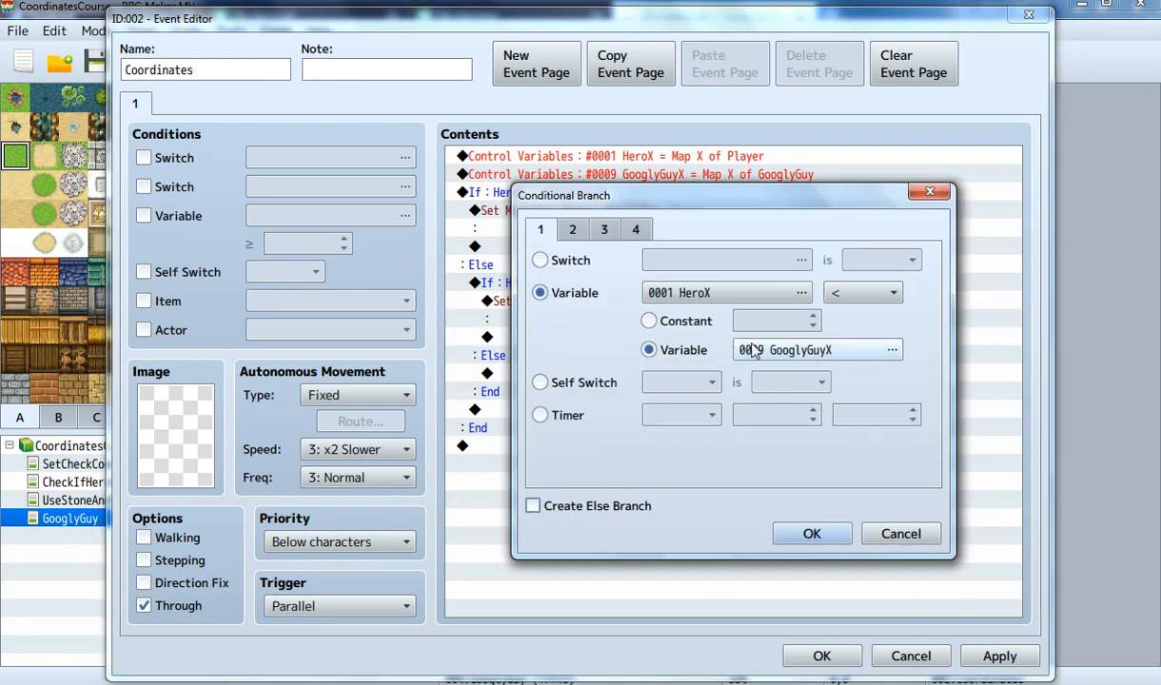
{"action": "left_click", "coordinate": [871, 296]}
{"action": "left_click", "coordinate": [816, 373]}
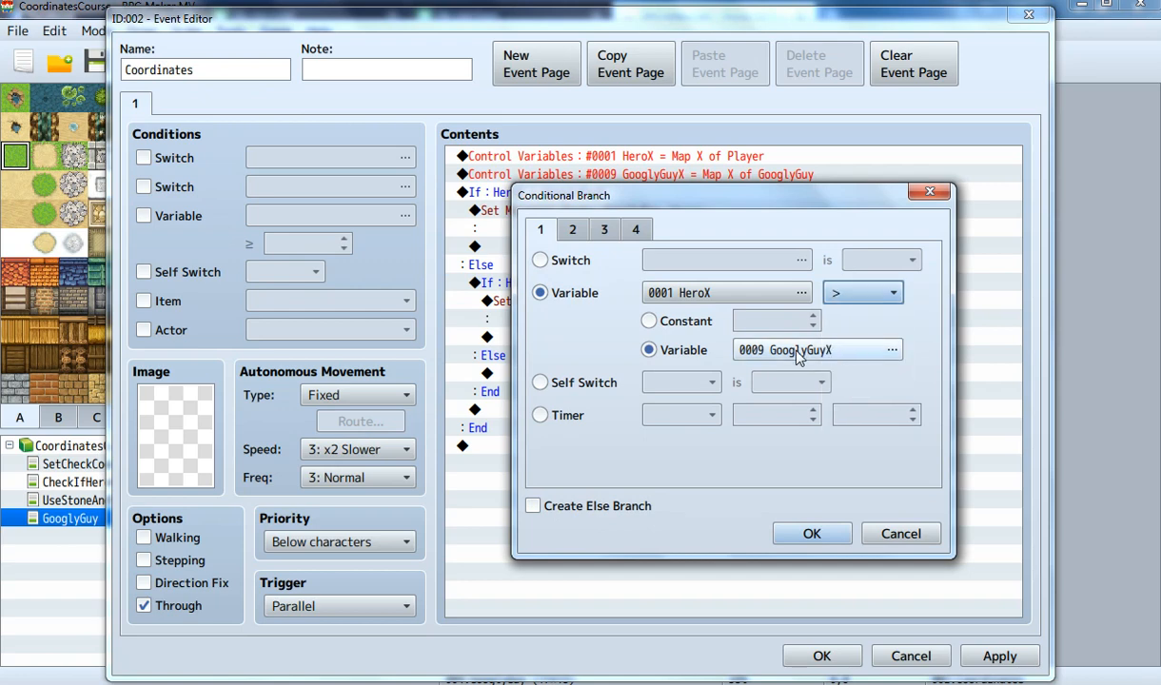
{"action": "left_click", "coordinate": [794, 537]}
Step: Replace Turn Left with Turn Right in GooglyGuy's movement route inside the HeroX > GooglyGuyX branch
{"action": "right_click", "coordinate": [567, 308]}
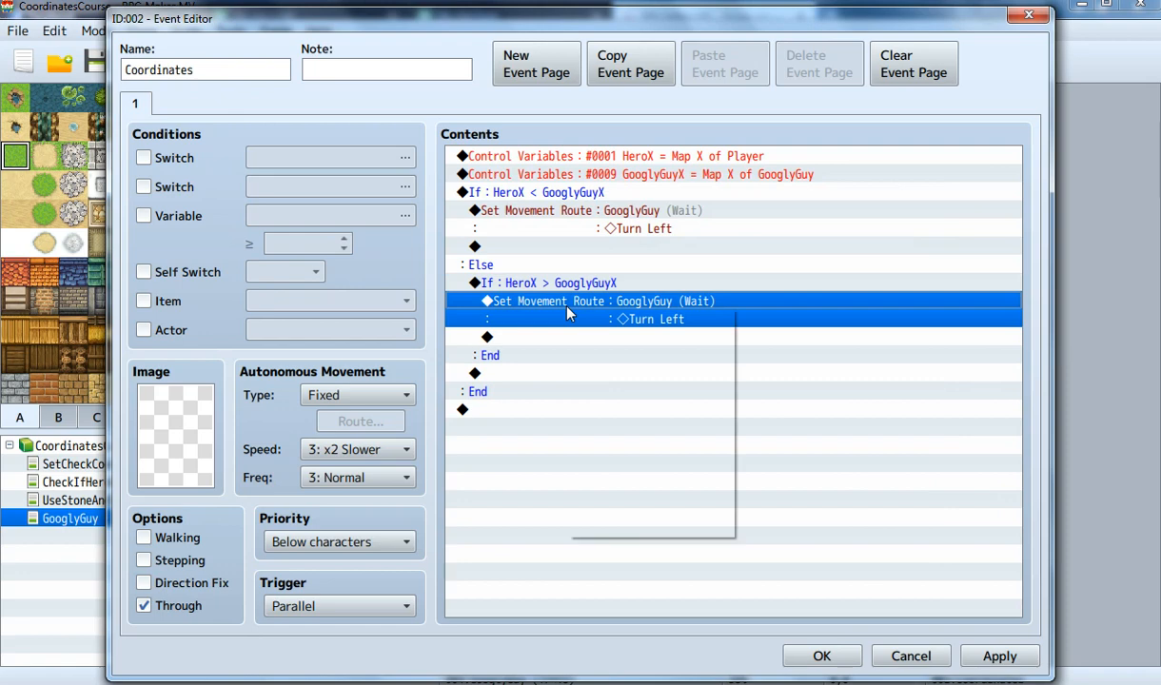
{"action": "left_click", "coordinate": [617, 343]}
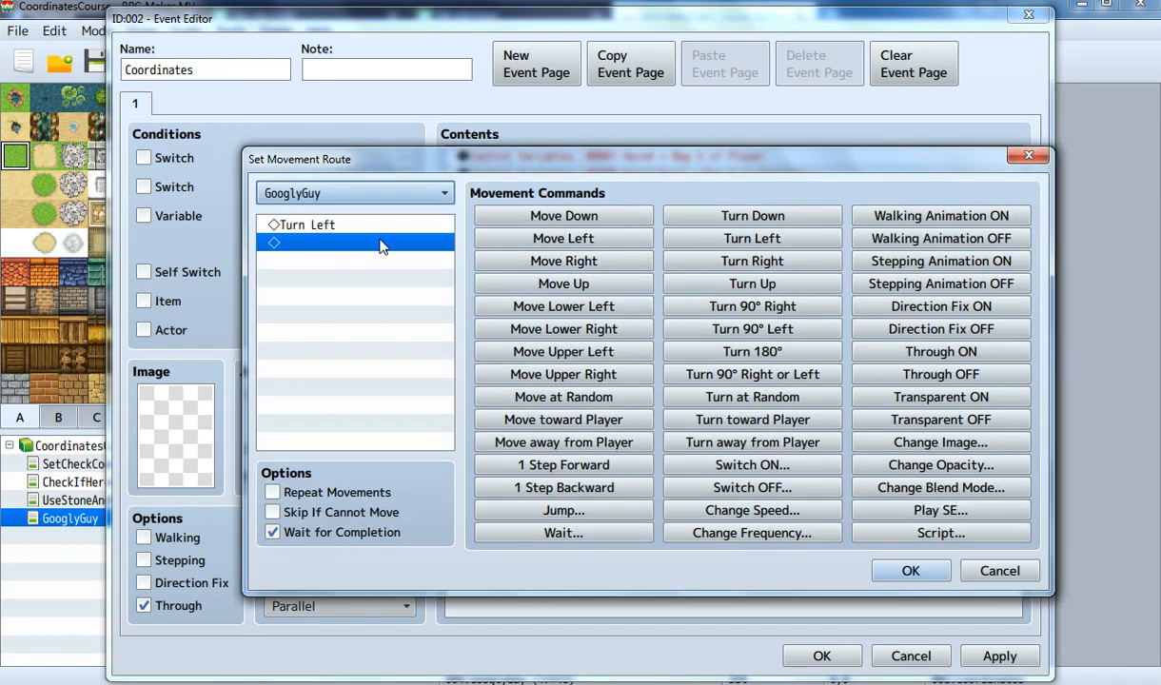
{"action": "left_click", "coordinate": [380, 227]}
{"action": "right_click", "coordinate": [380, 228]}
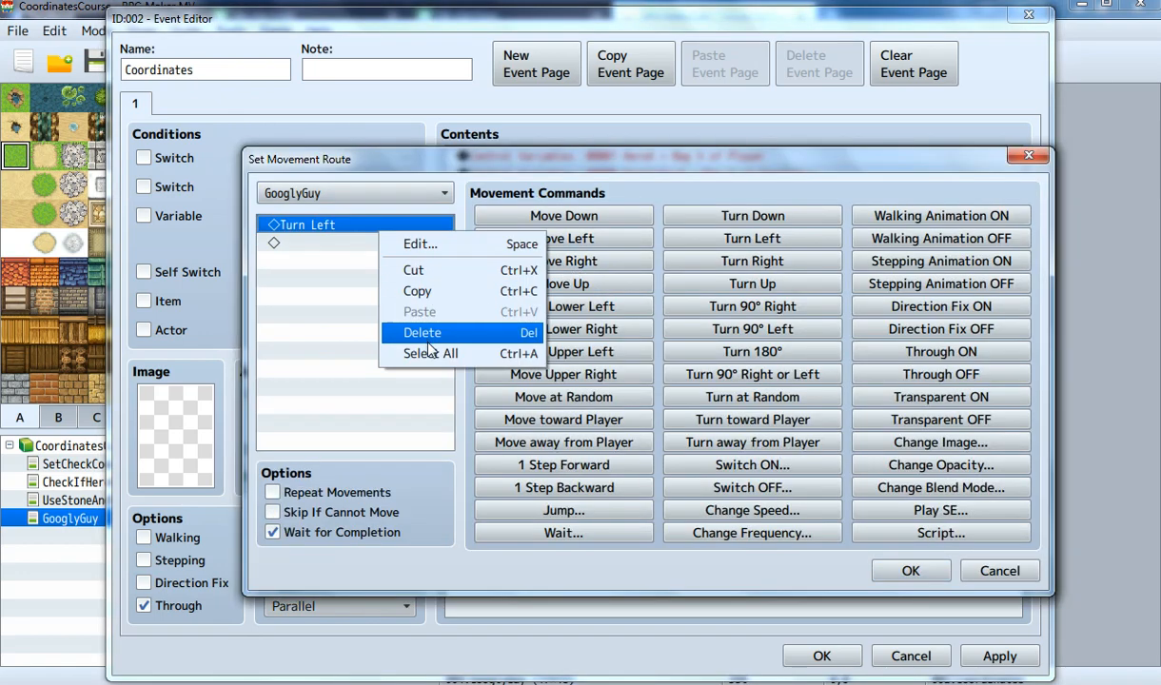
{"action": "left_click", "coordinate": [411, 326]}
{"action": "left_click", "coordinate": [690, 259]}
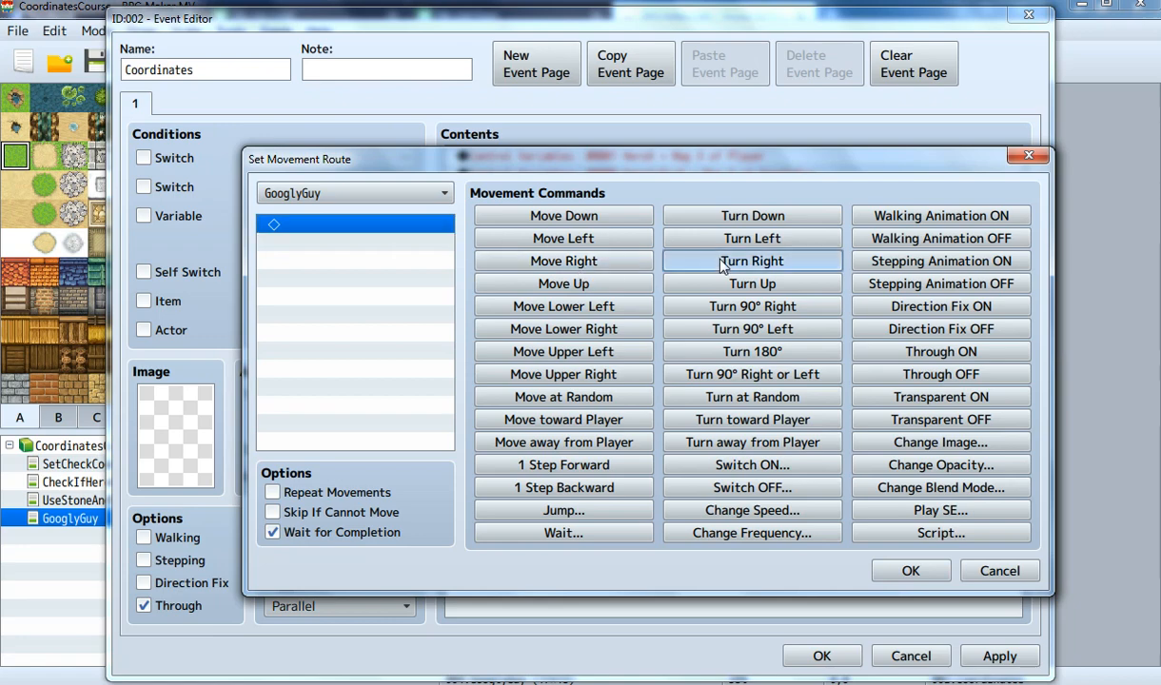
{"action": "left_click", "coordinate": [911, 572]}
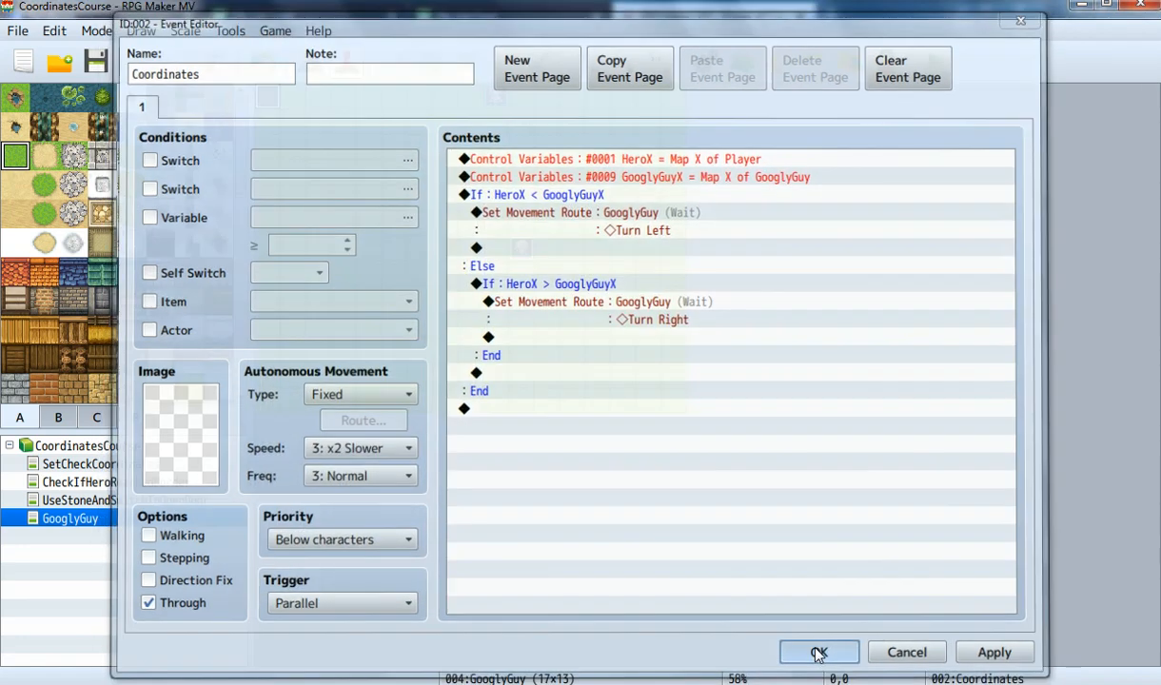
Step: Save the Coordinates event and start a playtest, saving the changes to the game
{"action": "left_click", "coordinate": [820, 656]}
{"action": "left_click", "coordinate": [934, 61]}
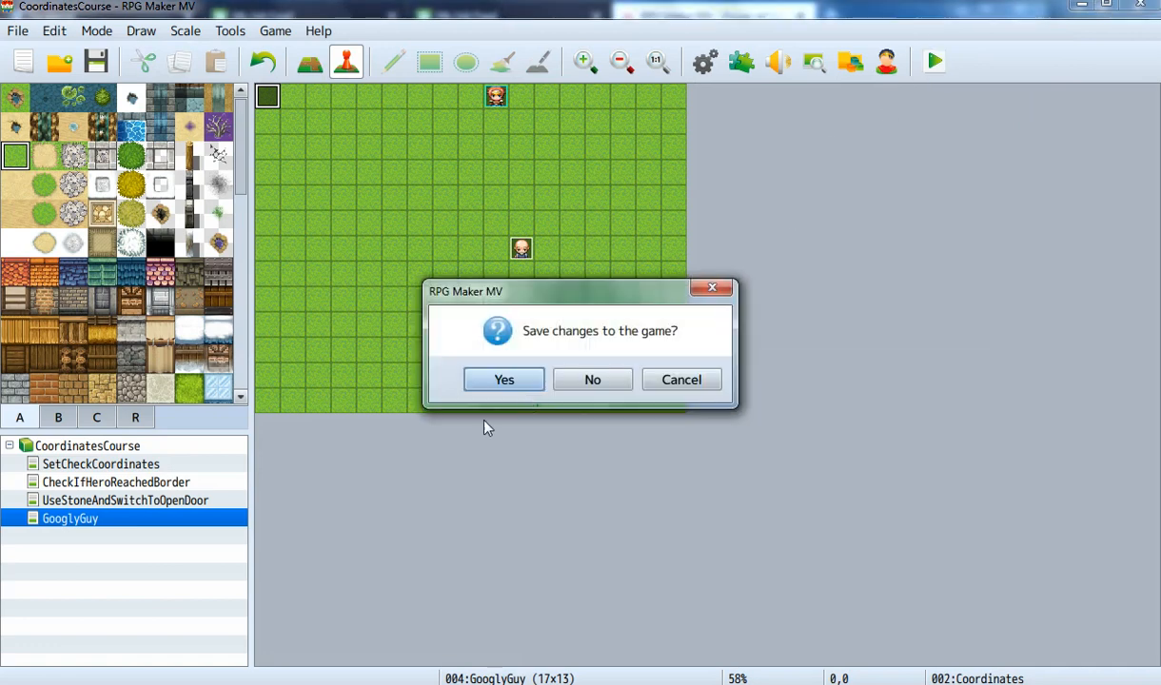
{"action": "left_click", "coordinate": [524, 379]}
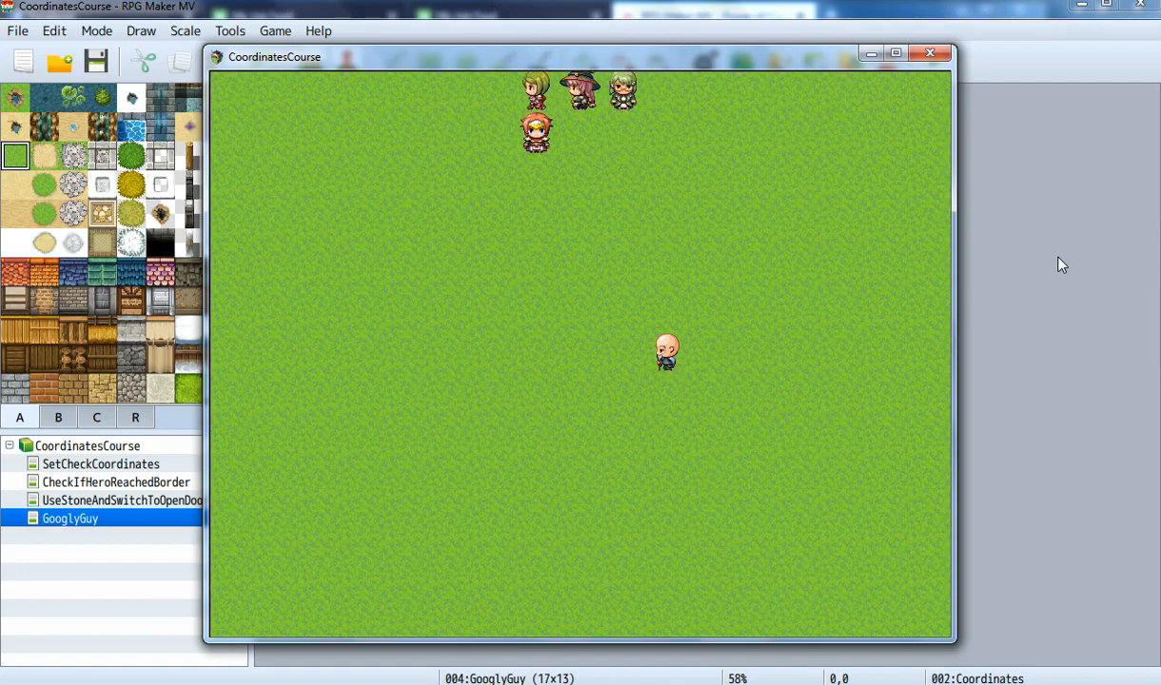
Step: Walk the party down from the start and back and forth just above GooglyGuy to check which way he faces
{"action": "key", "text": "Down"}
{"action": "key", "text": "Down"}
{"action": "key", "text": "Down"}
{"action": "key", "text": "Down"}
{"action": "key", "text": "Right"}
{"action": "key", "text": "Right"}
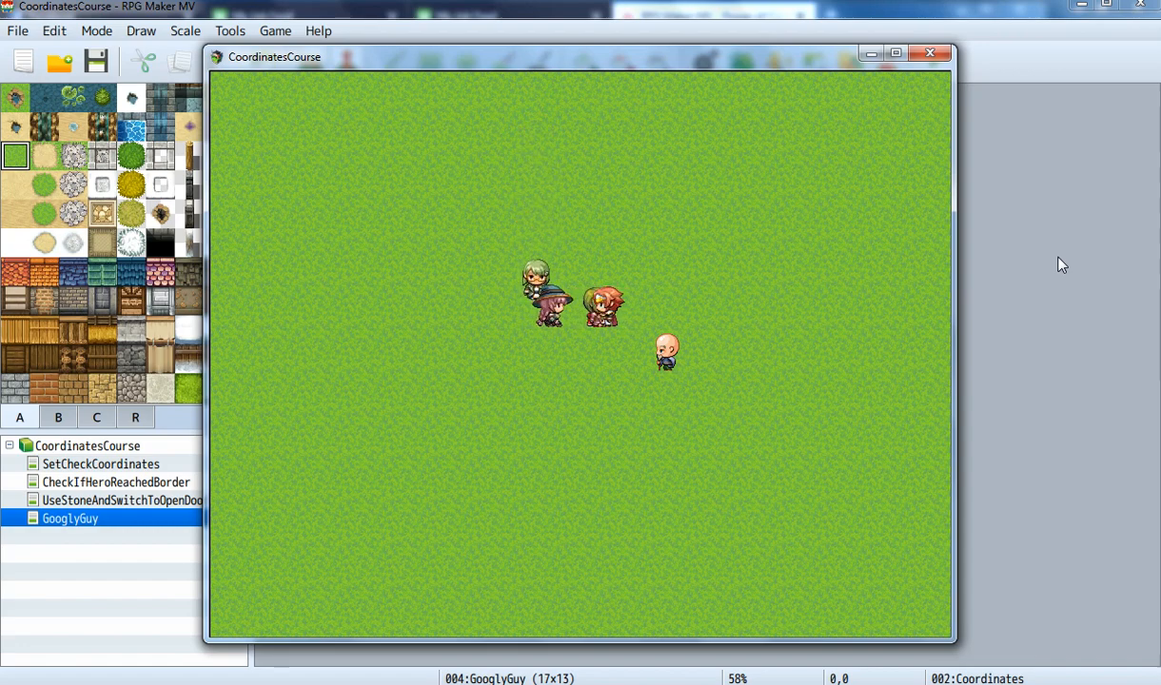
{"action": "key", "text": "Right"}
{"action": "key", "text": "Right"}
{"action": "key", "text": "Right"}
{"action": "key", "text": "Right"}
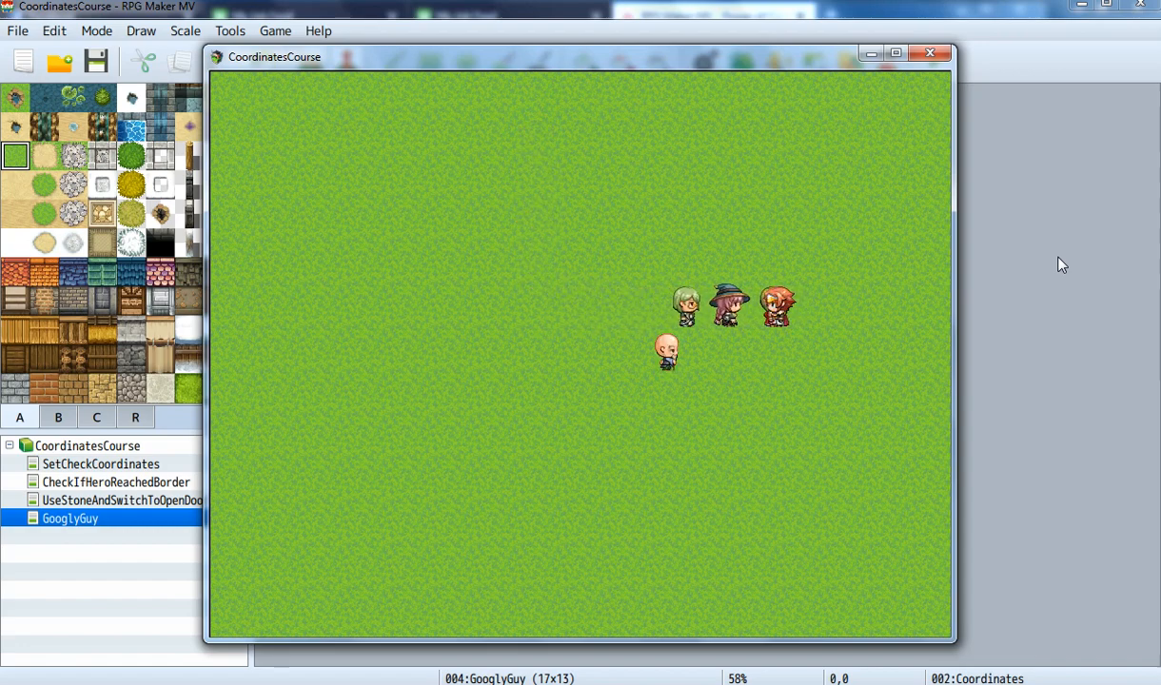
{"action": "key", "text": "Left"}
{"action": "key", "text": "Left"}
{"action": "key", "text": "Left"}
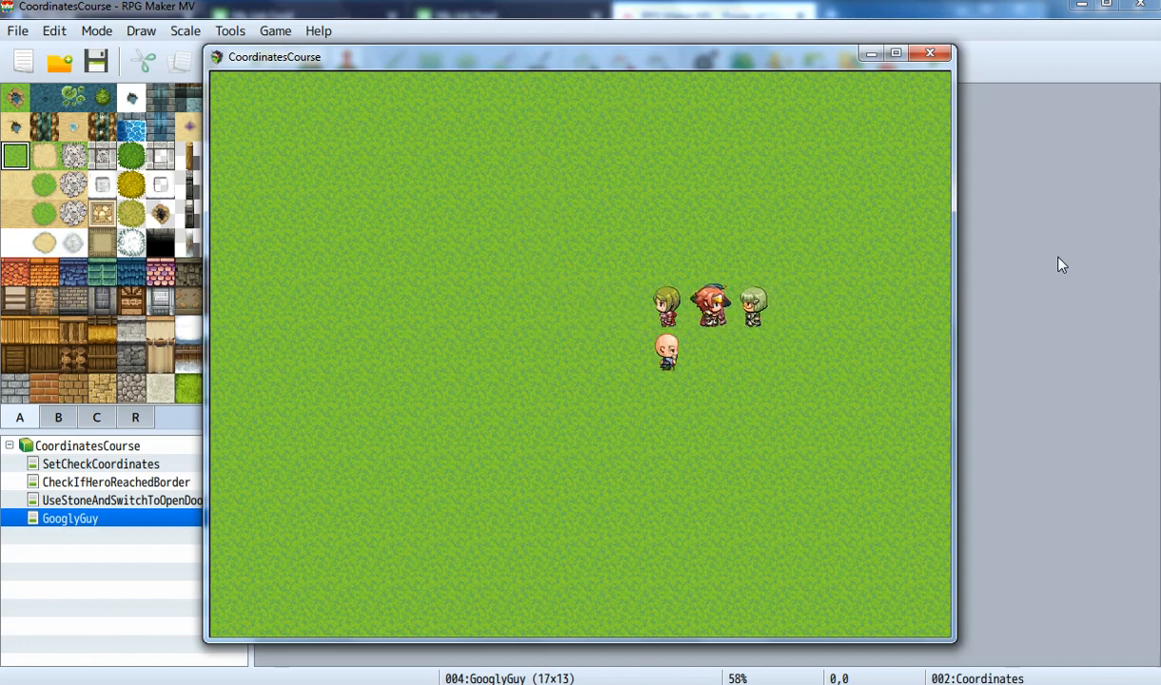
{"action": "key", "text": "Left"}
{"action": "key", "text": "Left"}
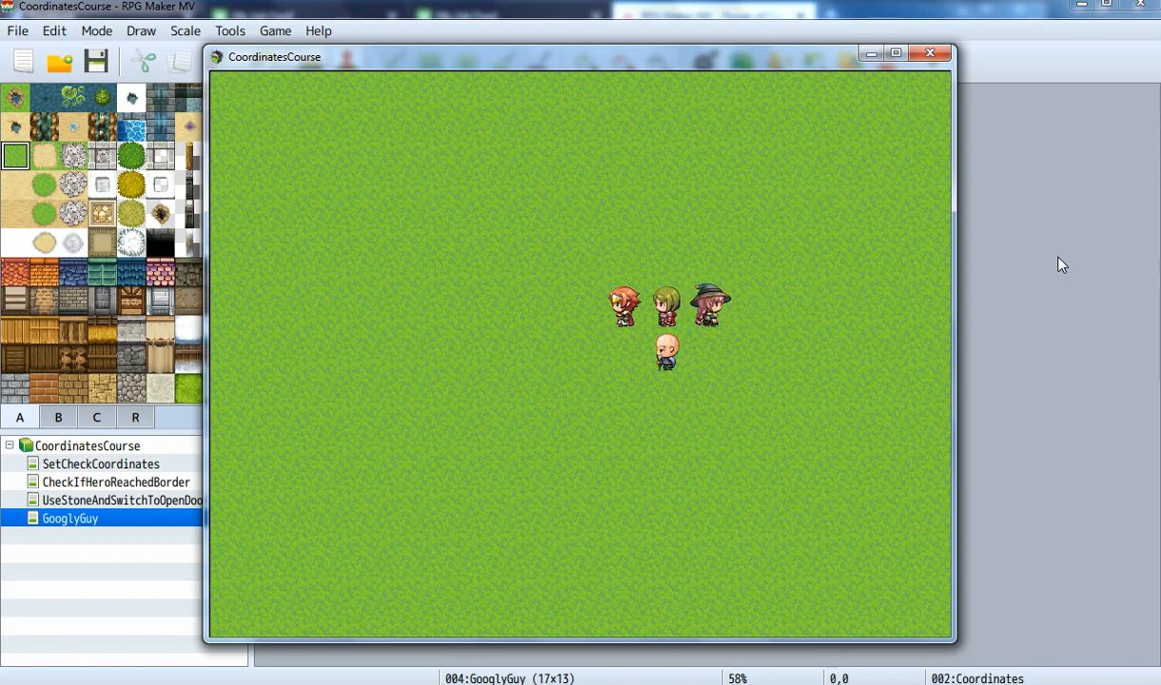
{"action": "key", "text": "Right"}
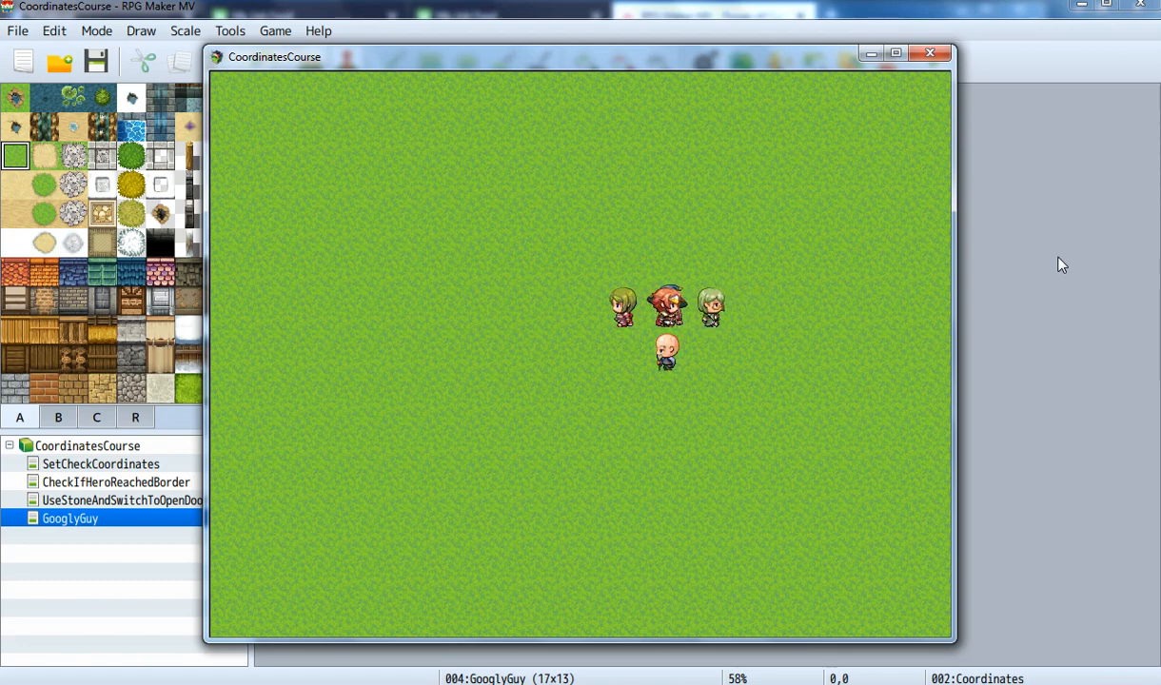
Step: Walk the party up and down in GooglyGuy's own column to check his facing at an equal X coordinate
{"action": "key", "text": "Up"}
{"action": "key", "text": "Up"}
{"action": "key", "text": "Up"}
{"action": "key", "text": "Up"}
{"action": "key", "text": "Up"}
{"action": "key", "text": "Down"}
{"action": "key", "text": "Down"}
{"action": "key", "text": "Down"}
{"action": "key", "text": "Down"}
{"action": "key", "text": "Down"}
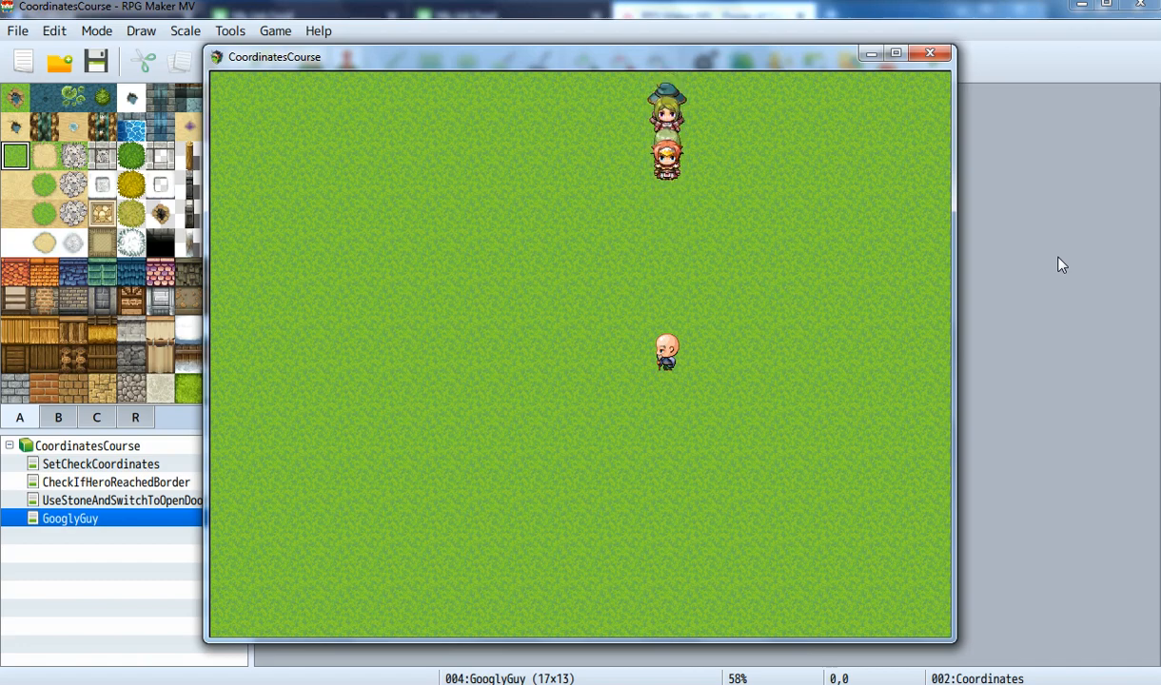
{"action": "key", "text": "Up"}
{"action": "key", "text": "Up"}
{"action": "key", "text": "Up"}
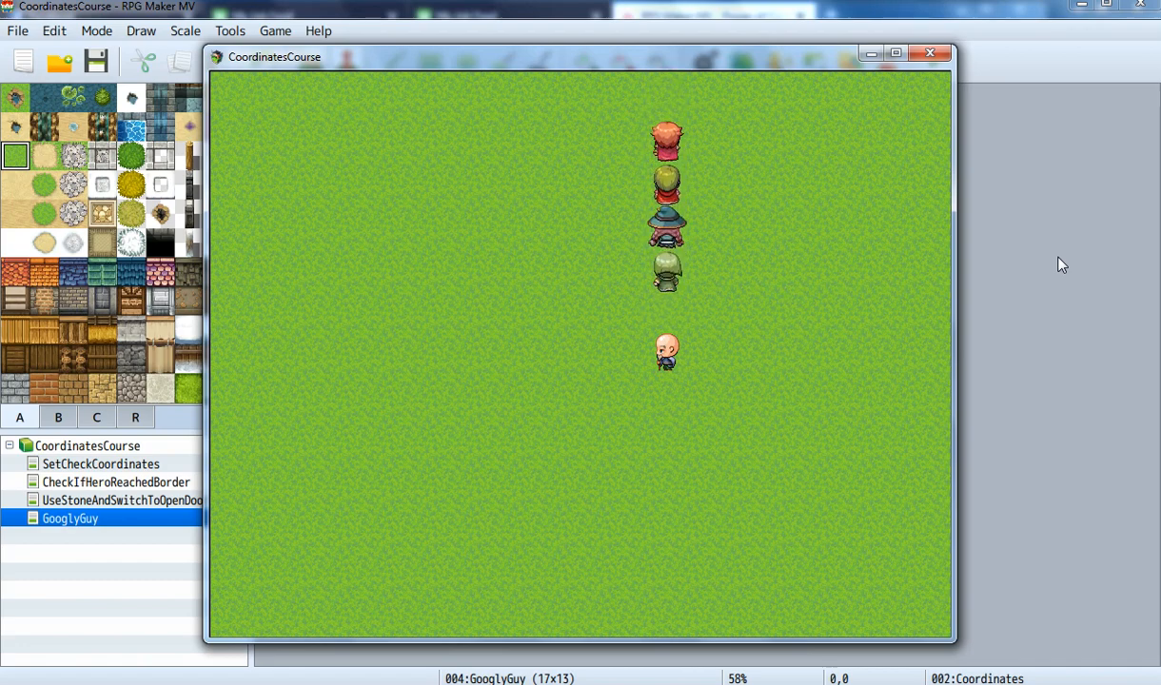
{"action": "key", "text": "Down"}
{"action": "key", "text": "Down"}
{"action": "key", "text": "Down"}
{"action": "key", "text": "Down"}
{"action": "key", "text": "Down"}
{"action": "key", "text": "Down"}
{"action": "key", "text": "Down"}
{"action": "key", "text": "Down"}
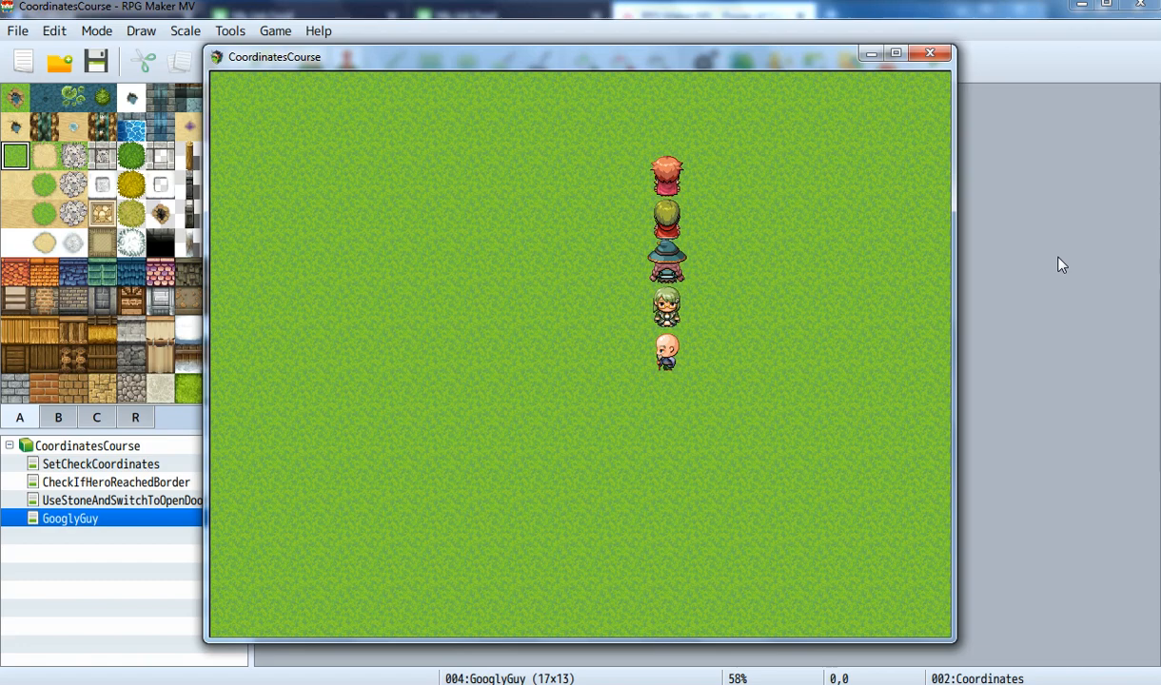
Step: Walk the party repeatedly left and right across GooglyGuy's column, well above him, to check his turning
{"action": "key", "text": "Left"}
{"action": "key", "text": "Right"}
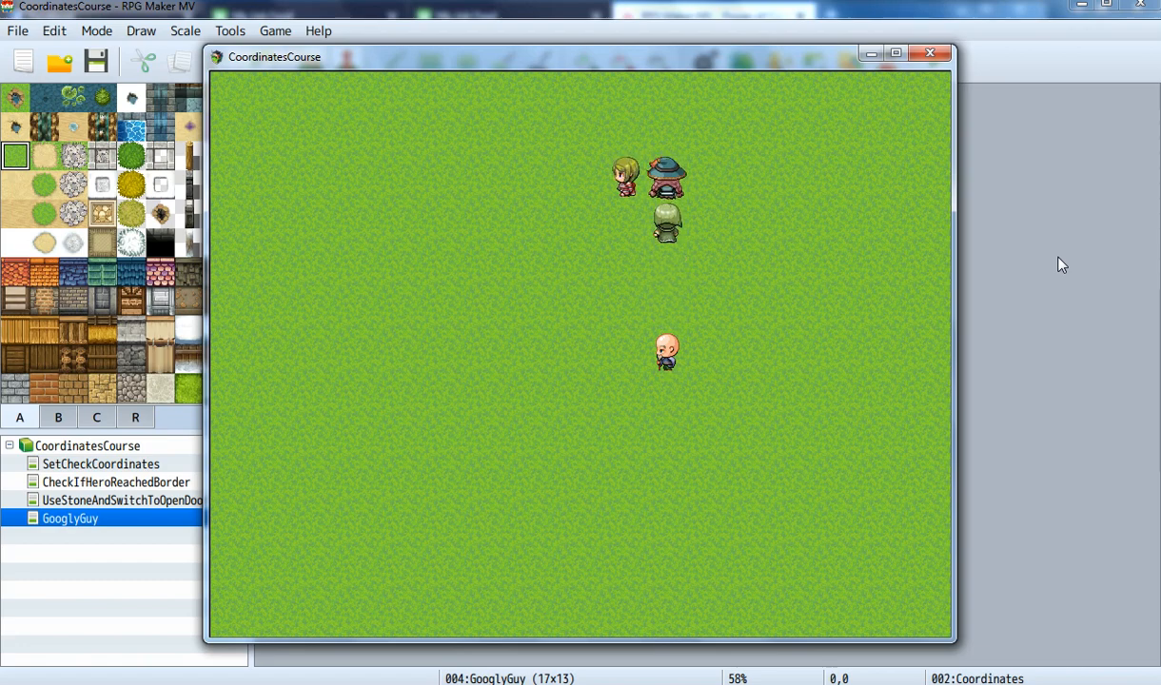
{"action": "key", "text": "Right"}
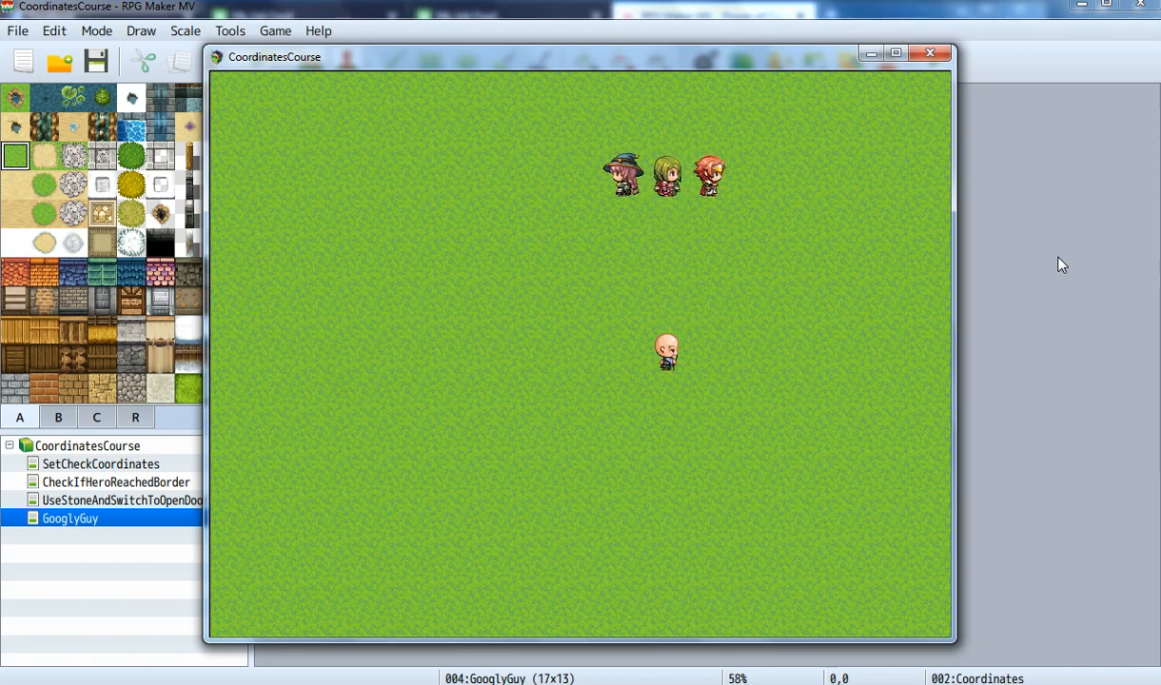
{"action": "key", "text": "Left"}
{"action": "key", "text": "Left"}
{"action": "key", "text": "Right"}
{"action": "key", "text": "Right"}
{"action": "key", "text": "Right"}
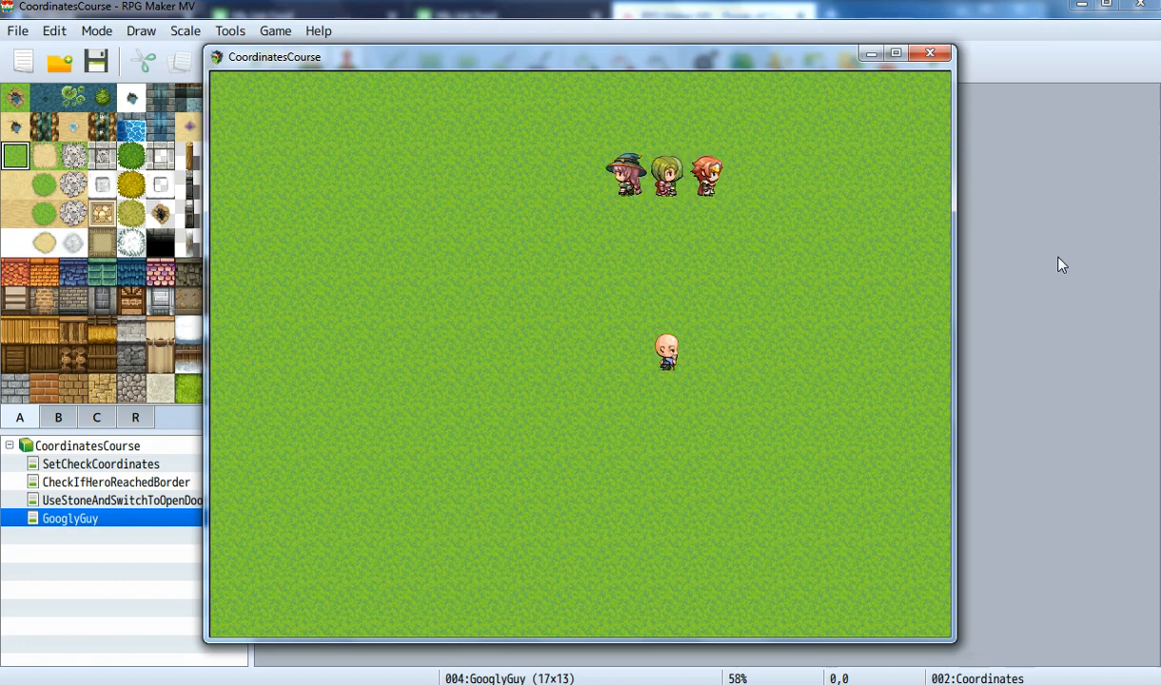
{"action": "key", "text": "Left"}
{"action": "key", "text": "Left"}
{"action": "key", "text": "Left"}
{"action": "key", "text": "Left"}
{"action": "key", "text": "Right"}
{"action": "key", "text": "Right"}
{"action": "key", "text": "Right"}
{"action": "key", "text": "Right"}
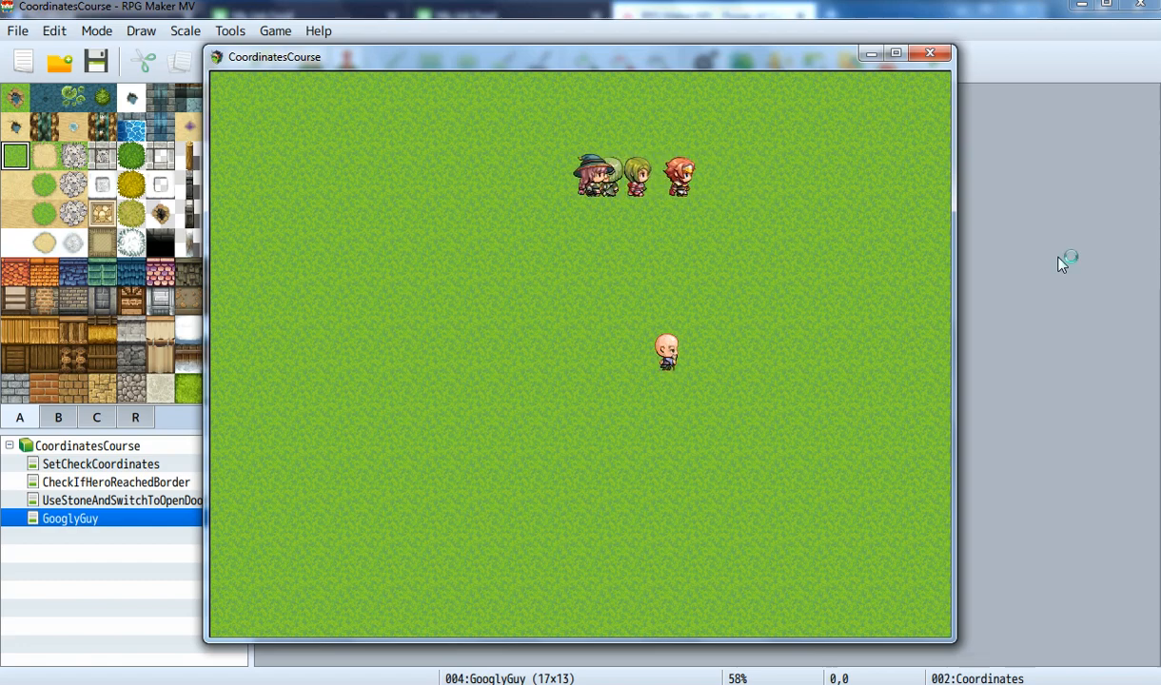
{"action": "key", "text": "Left"}
{"action": "key", "text": "Left"}
{"action": "key", "text": "Left"}
Step: Lead the party around GooglyGuy, crossing his column below and above him to check his facing, and close the playtest
{"action": "key", "text": "Down"}
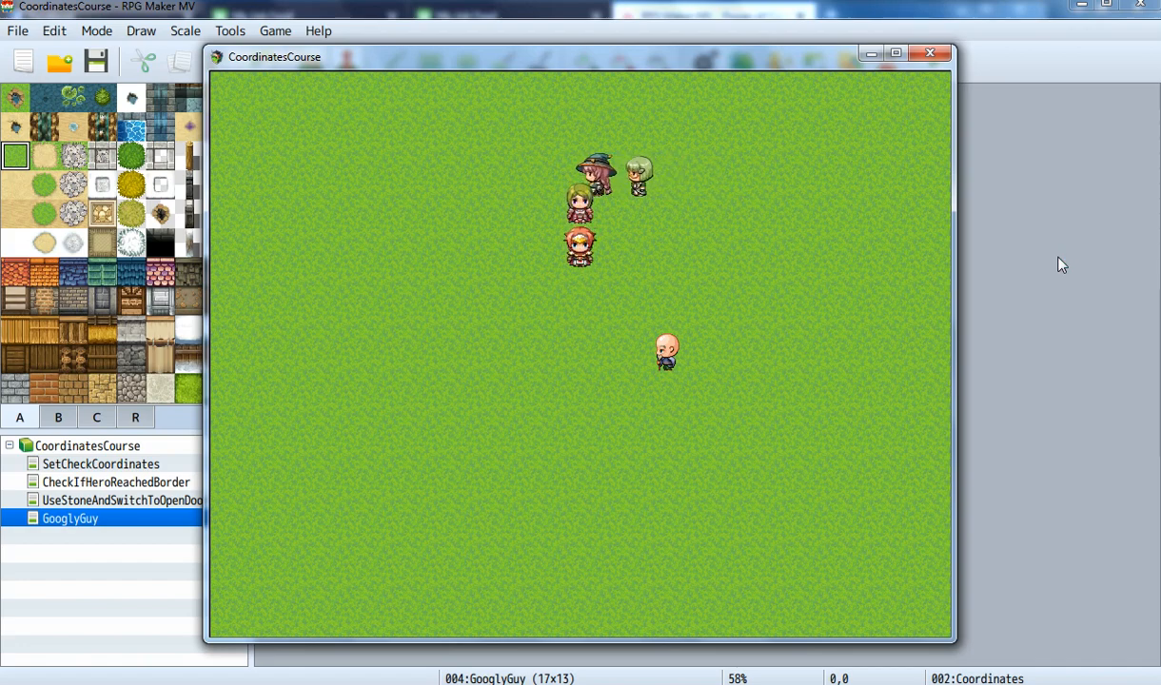
{"action": "key", "text": "Right"}
{"action": "key", "text": "Right"}
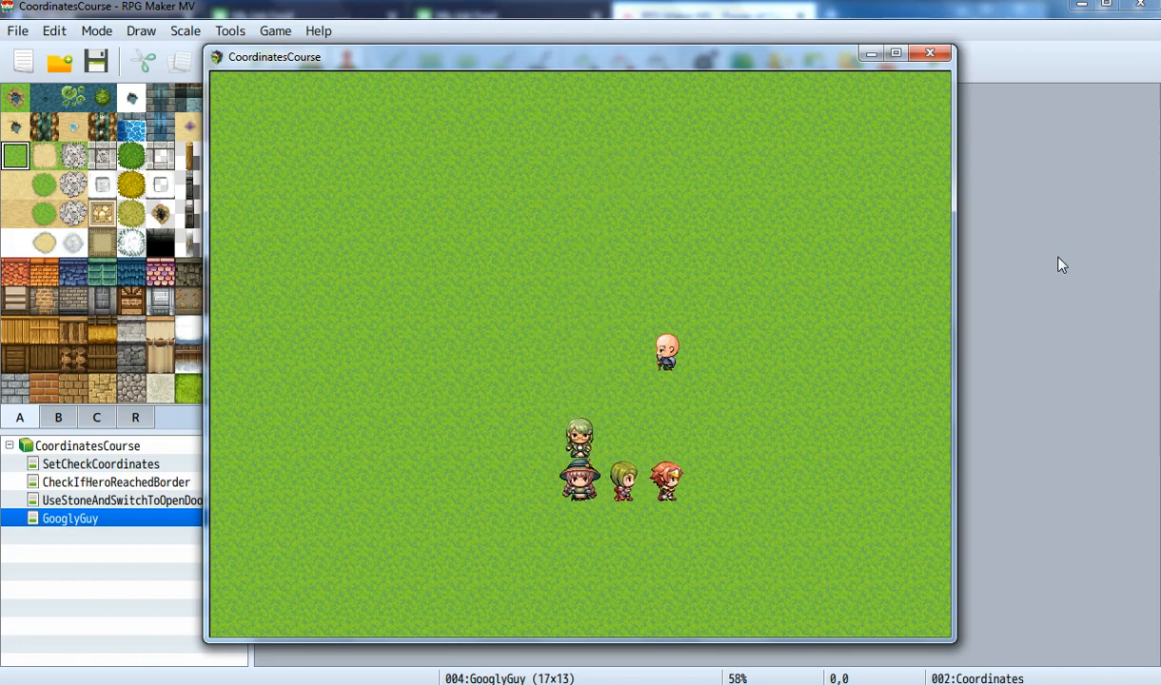
{"action": "key", "text": "Up"}
{"action": "key", "text": "Left"}
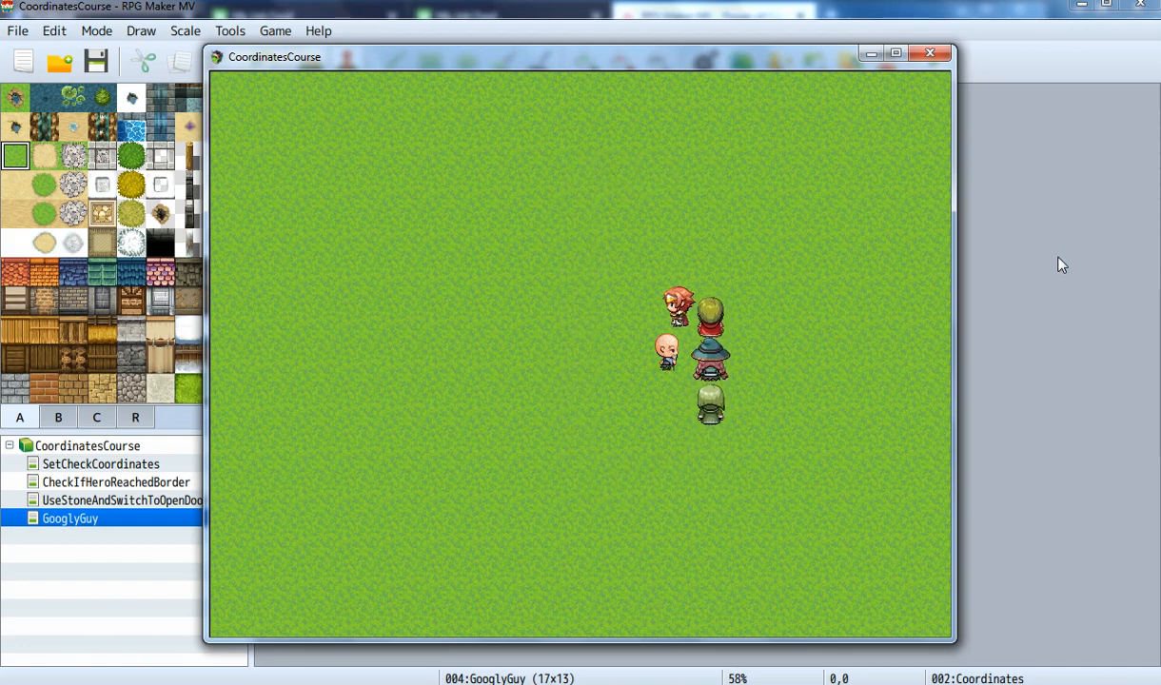
{"action": "key", "text": "Down"}
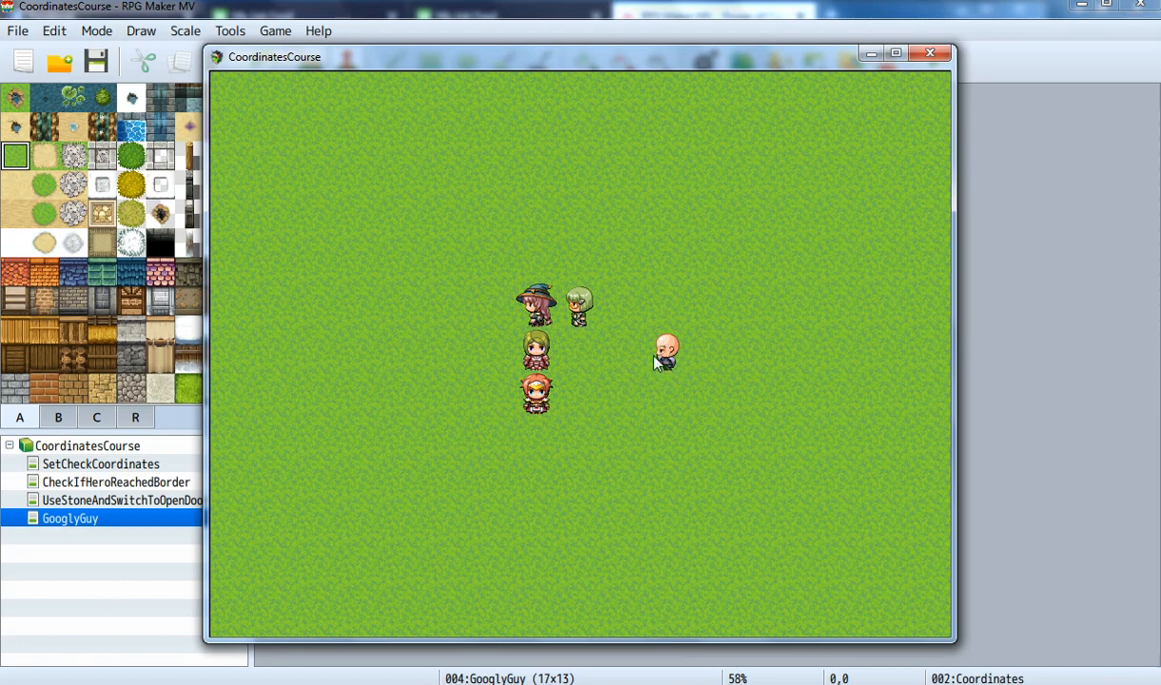
{"action": "key", "text": "Up"}
{"action": "key", "text": "Right"}
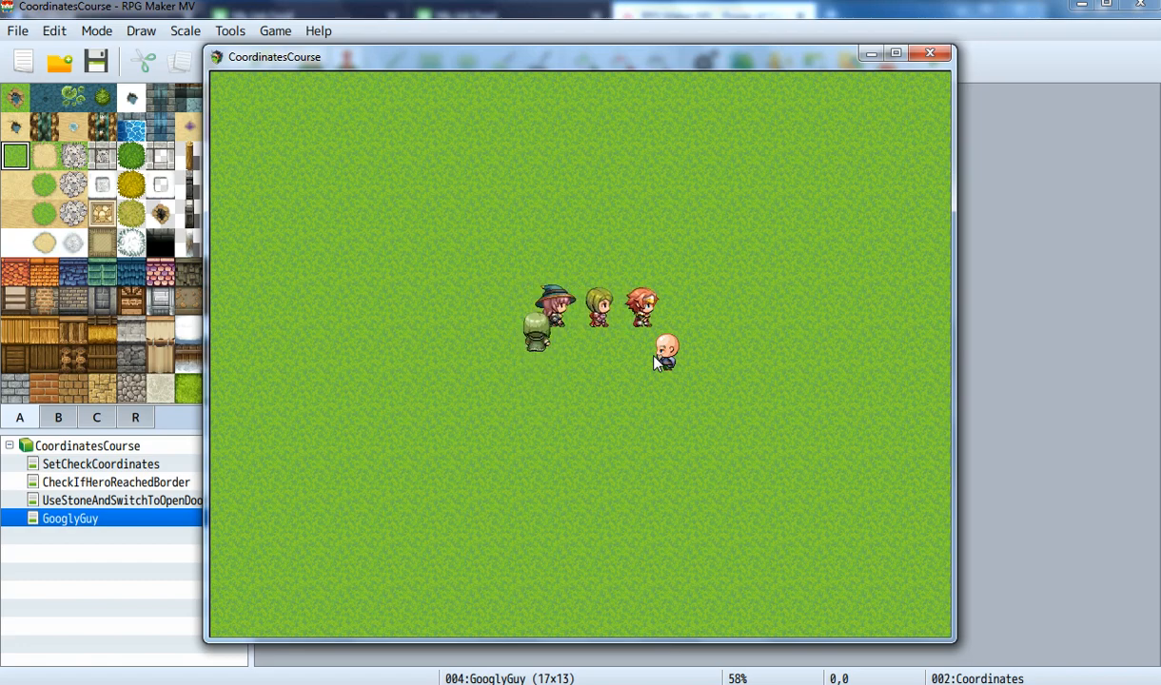
{"action": "key", "text": "Left"}
{"action": "key", "text": "Right"}
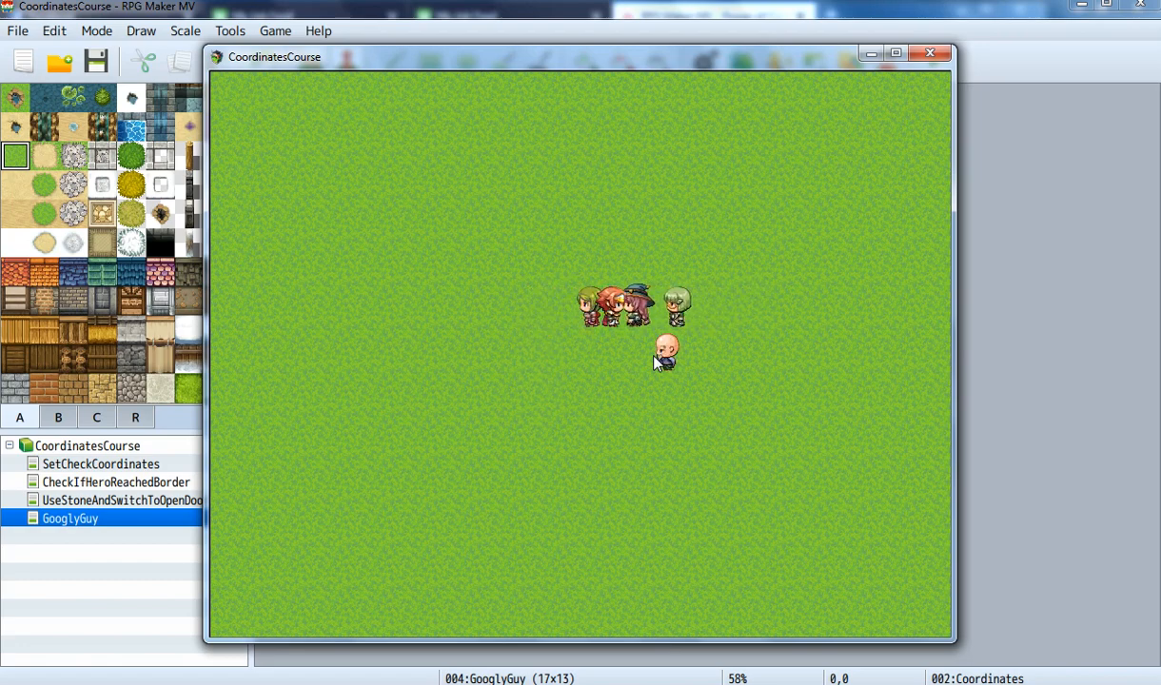
{"action": "key", "text": "Left"}
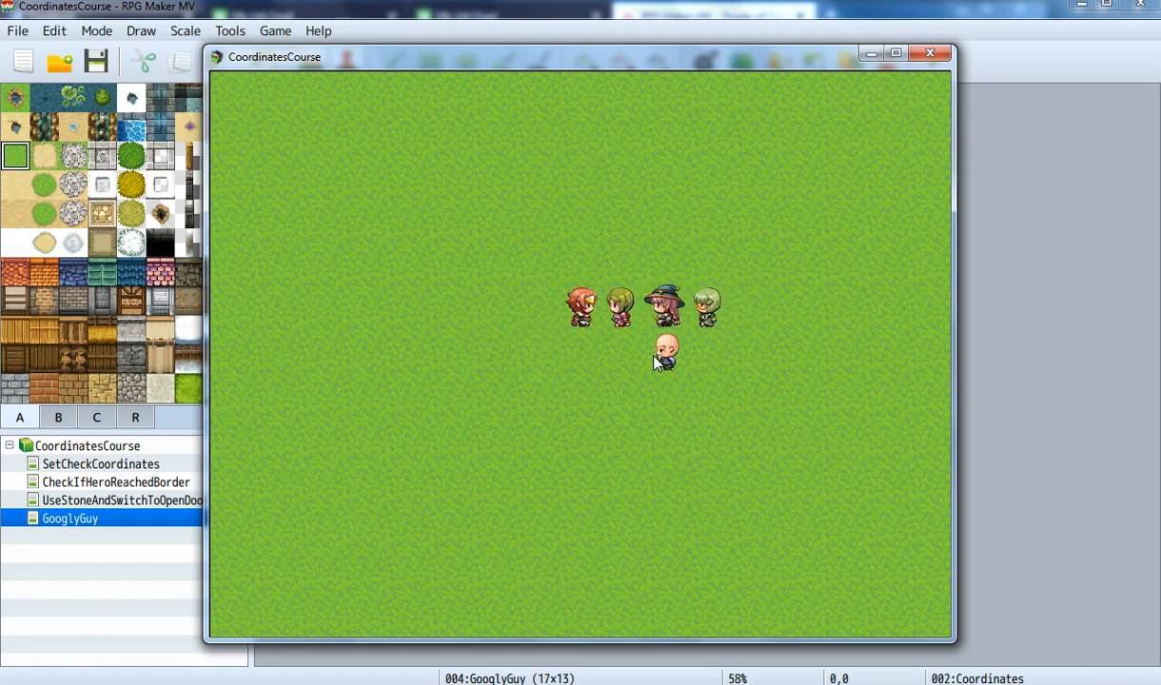
{"action": "key", "text": "Right"}
{"action": "key", "text": "Left"}
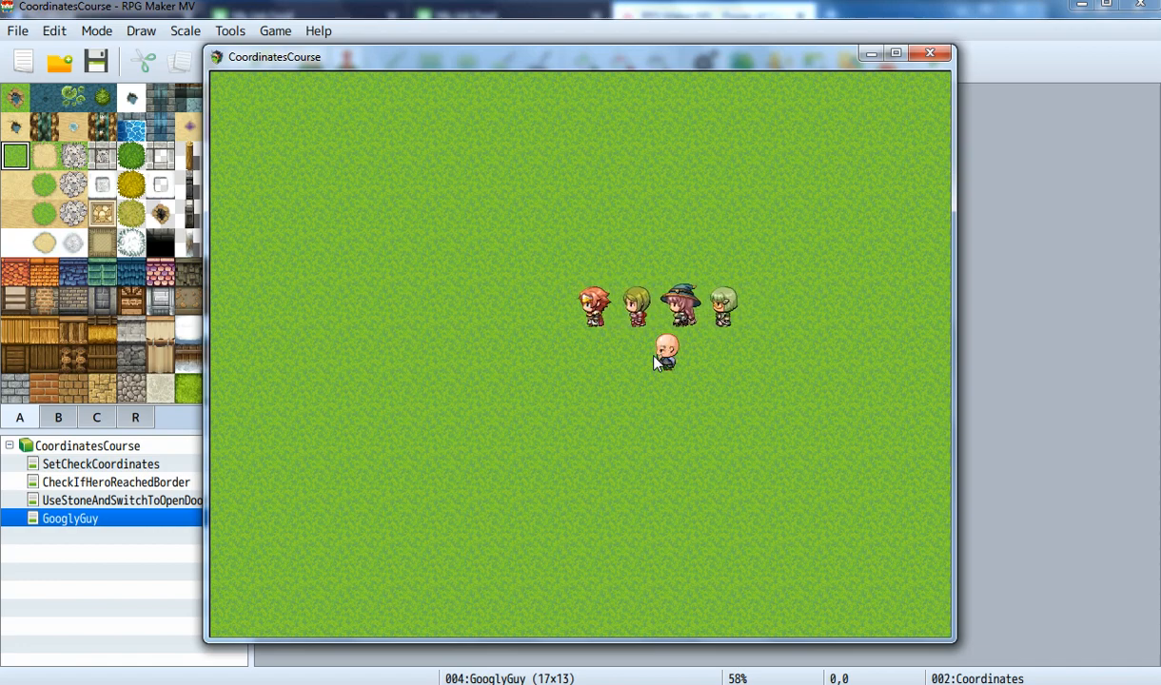
{"action": "left_click", "coordinate": [930, 55]}
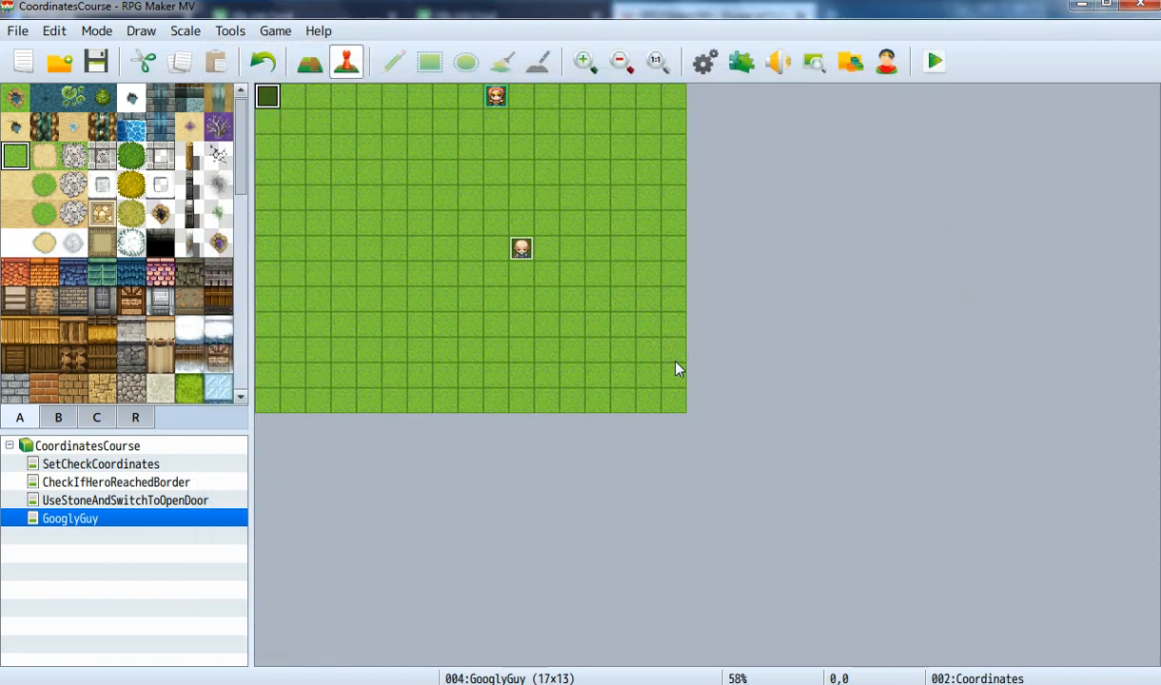
Step: Move the GooglyGuy event to tile 4,6 and start another playtest with the changes saved
{"action": "left_click", "coordinate": [521, 251]}
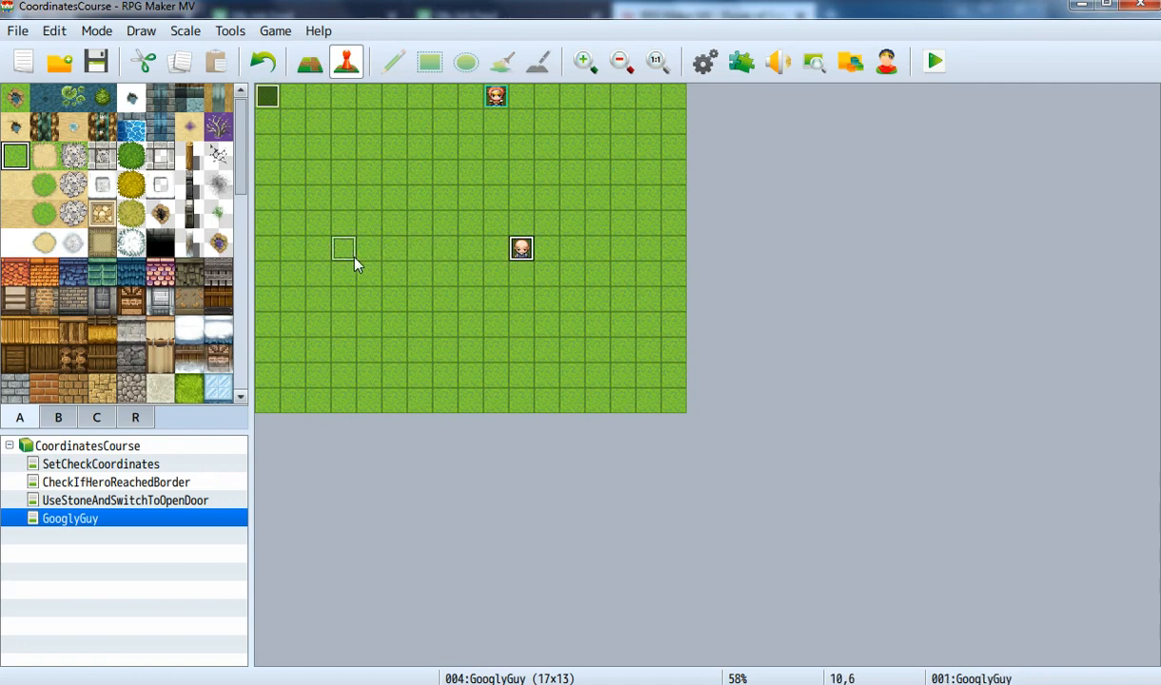
{"action": "left_click_drag", "start_coordinate": [354, 263], "coordinate": [367, 255]}
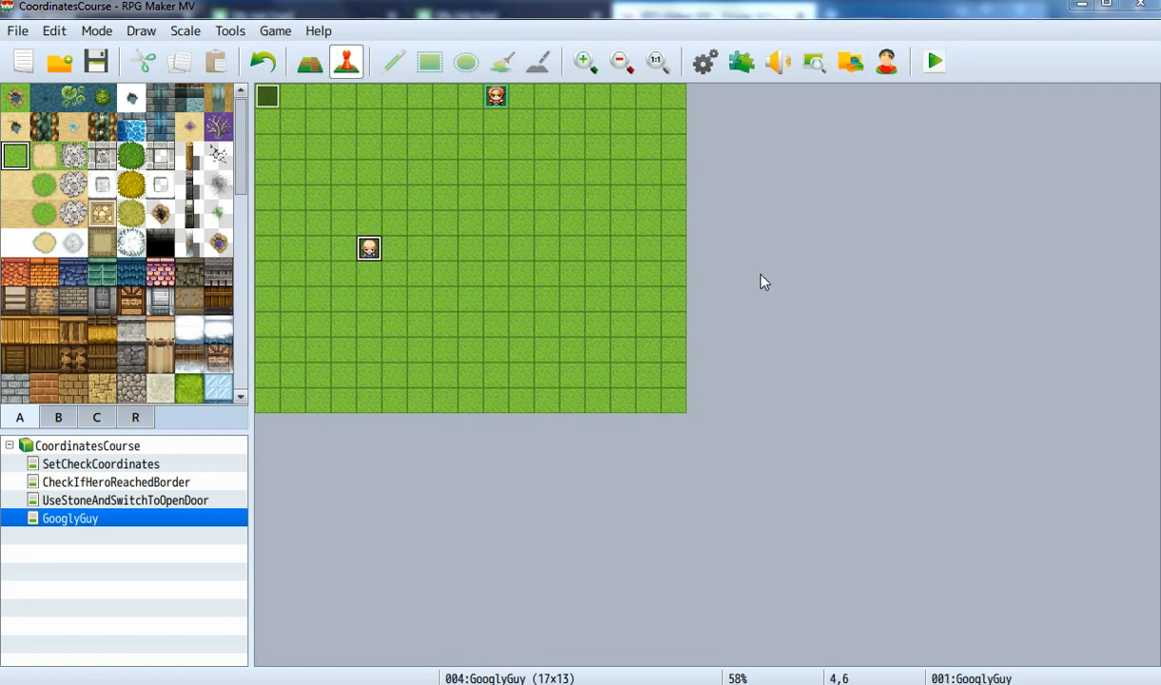
{"action": "key", "text": "ctrl+r"}
{"action": "left_click", "coordinate": [504, 380]}
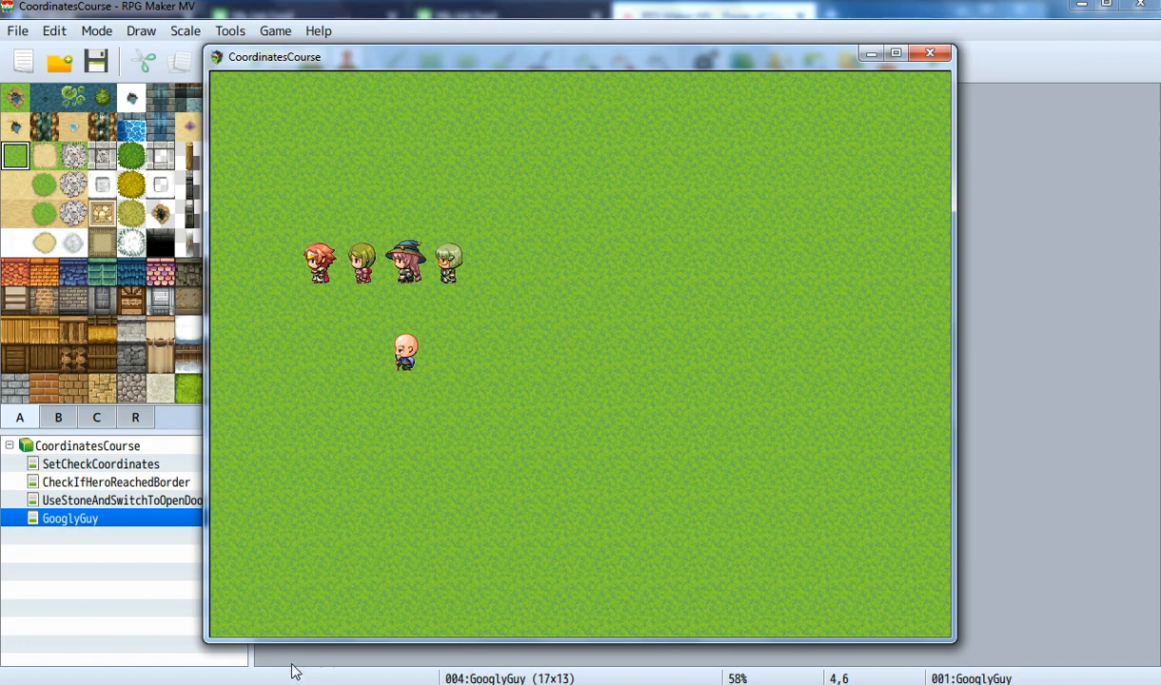
{"action": "left_click", "coordinate": [447, 684]}
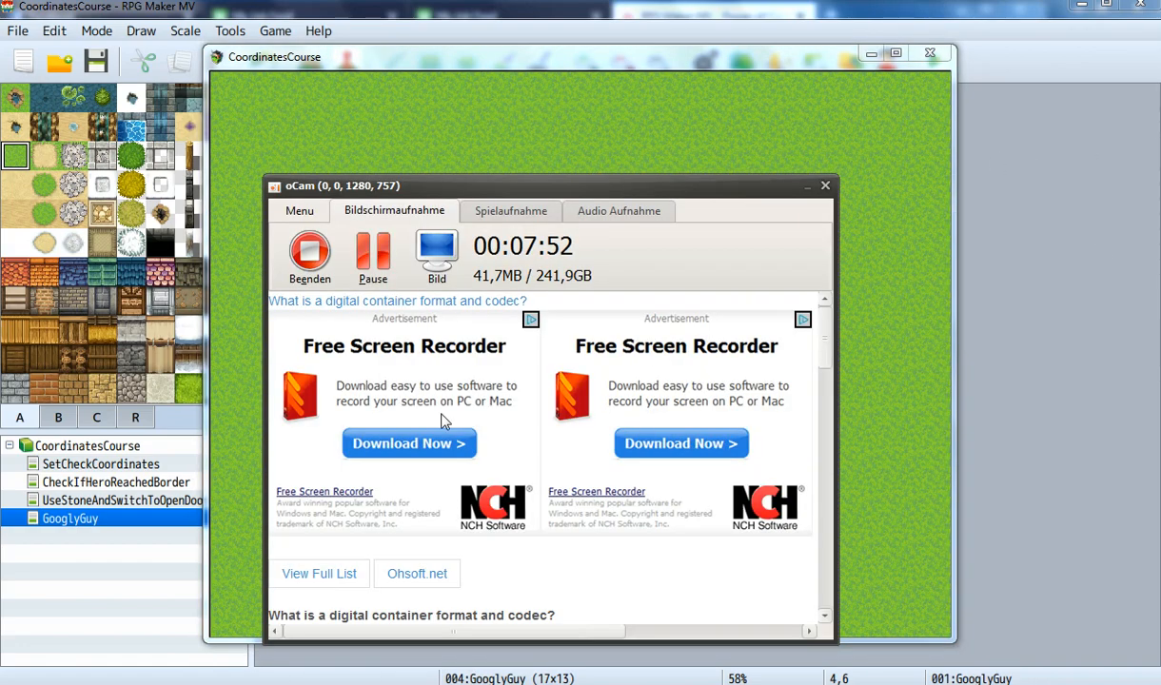